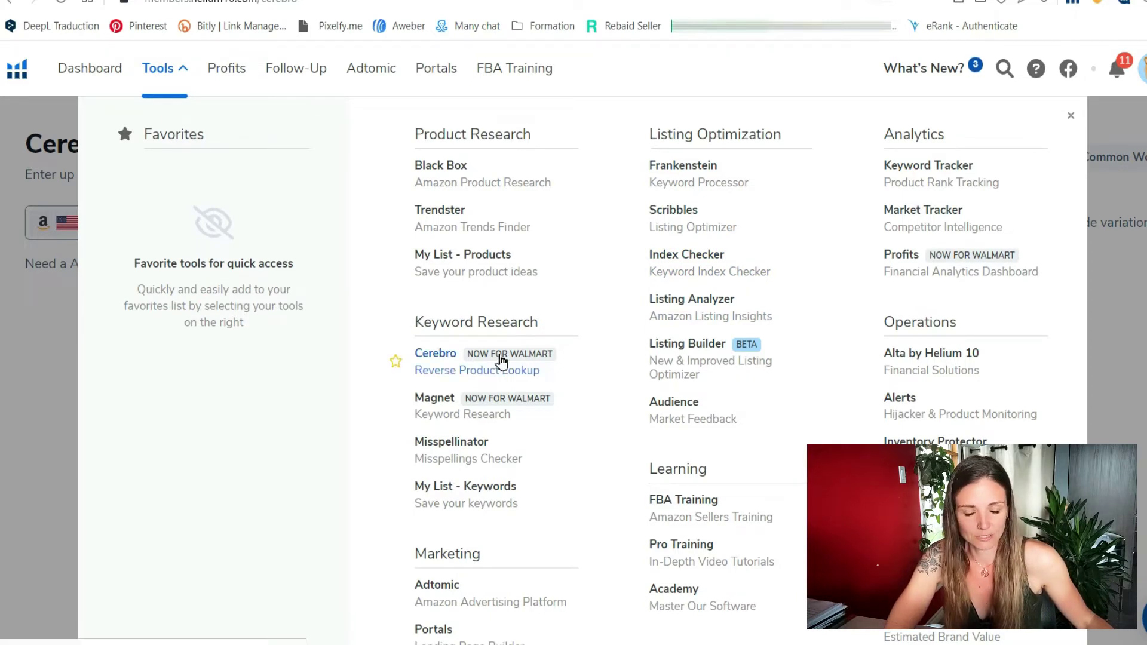
Open the Cerebro reverse product lookup tool
left_click(448, 360)
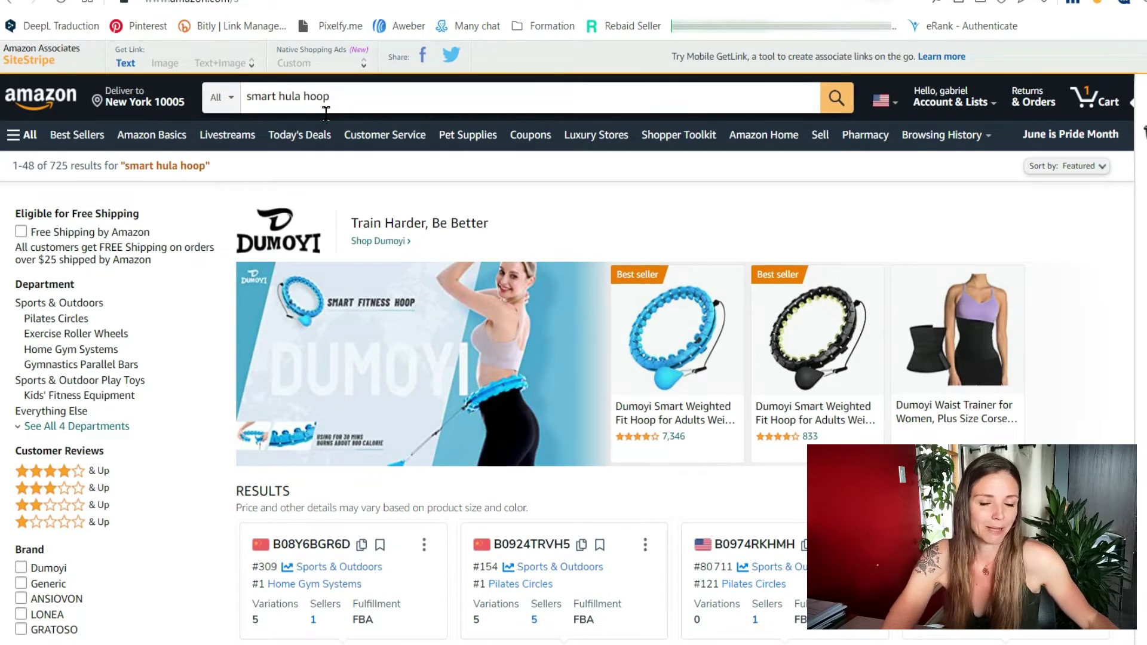
Switch to the Amazon results for "smart hula hoop" and run the Helium 10 Xray product research on them
scroll(967, 269, "down", 8)
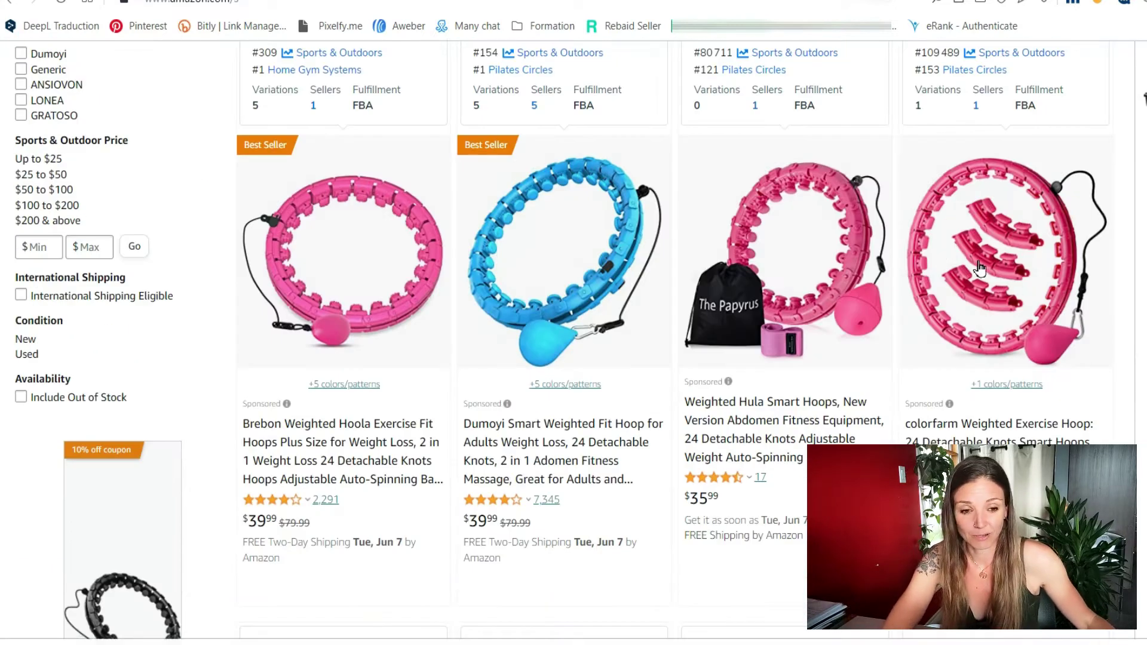
scroll(670, 160, "down", 8)
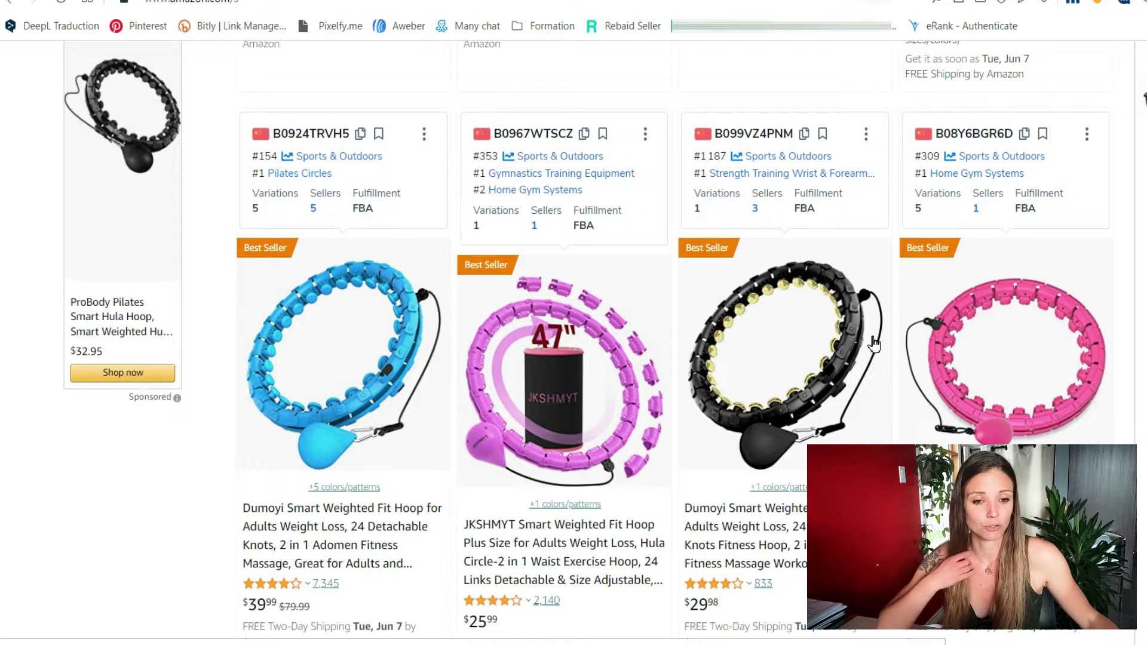
scroll(873, 343, "down", 3)
scroll(872, 341, "up", 3)
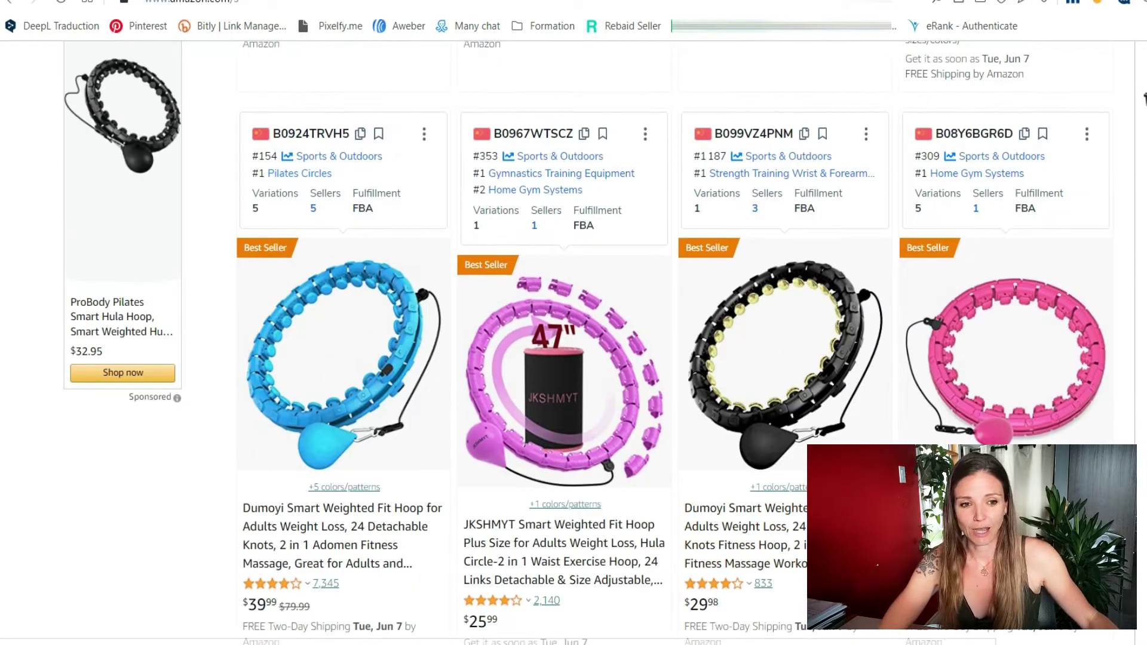
left_click(1074, 6)
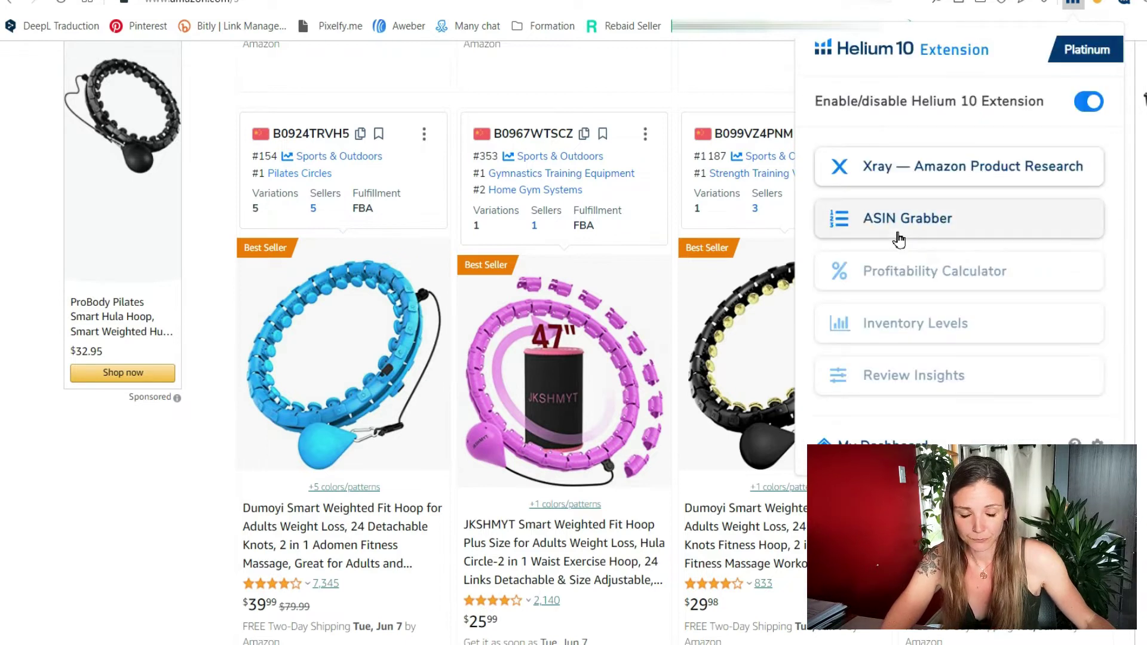
left_click(956, 169)
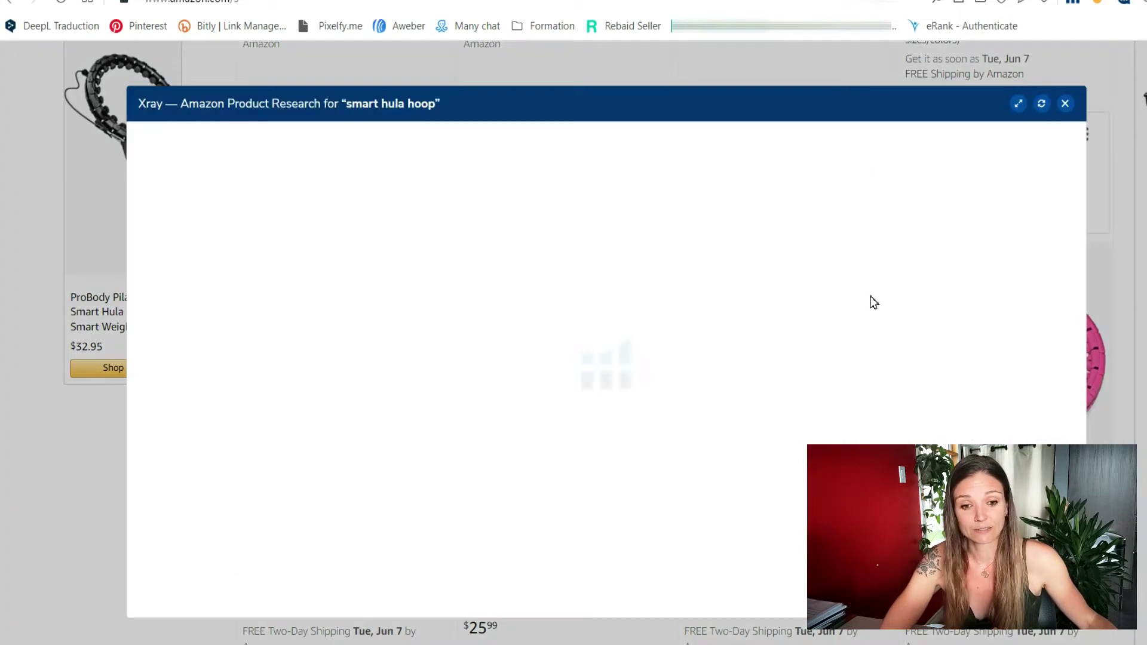
scroll(704, 448, "down", 3)
scroll(687, 435, "up", 3)
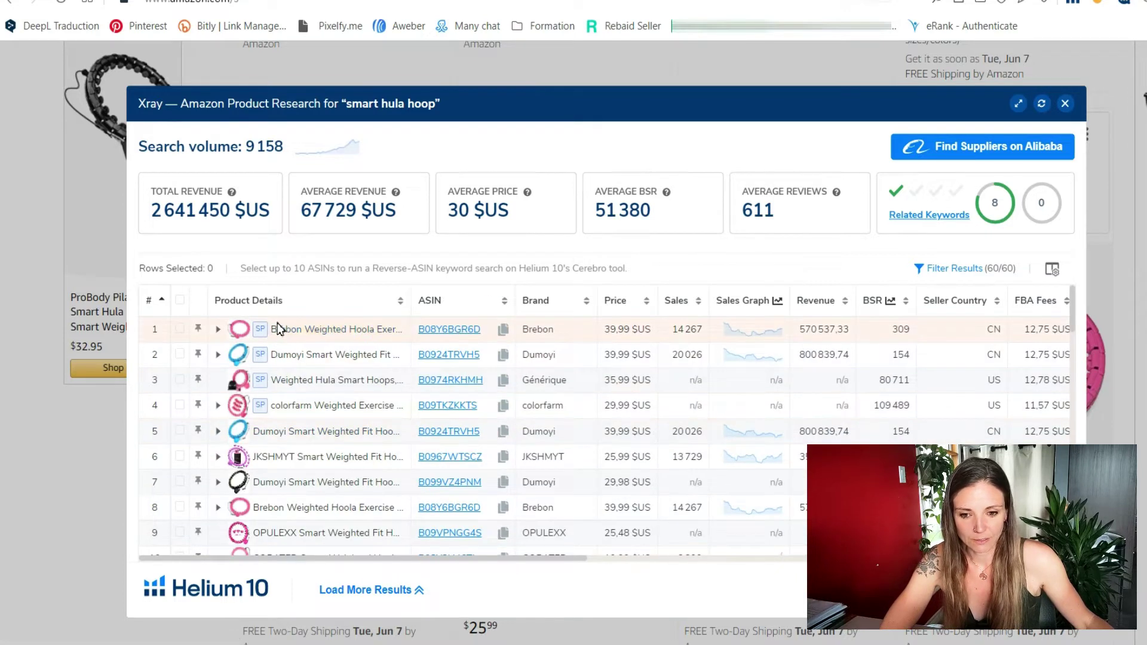
Copy the ASIN of the Dumoyi Smart Weighted Fit Hoop in row 5 and close the Xray results
mouse_move(282, 411)
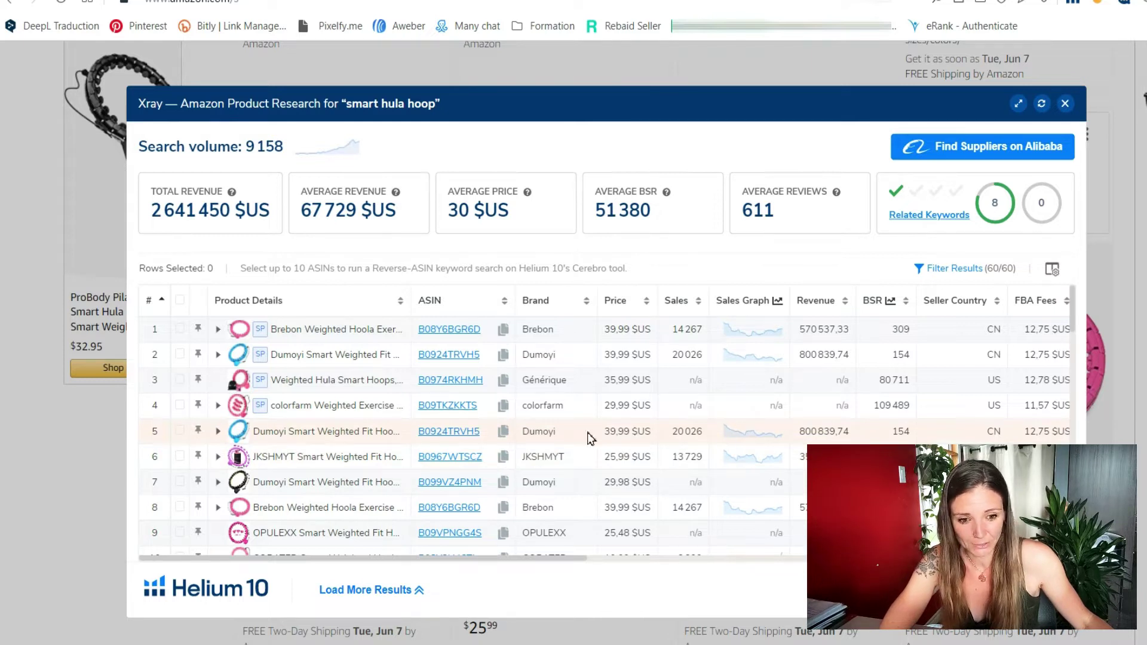
left_click(503, 432)
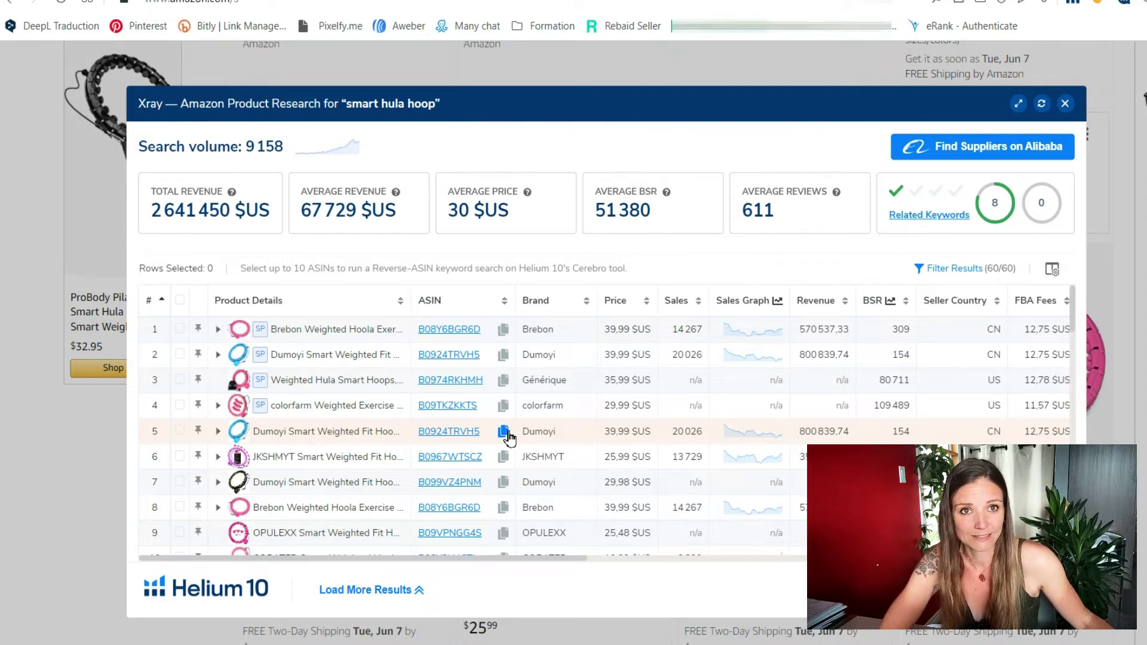
left_click(1065, 104)
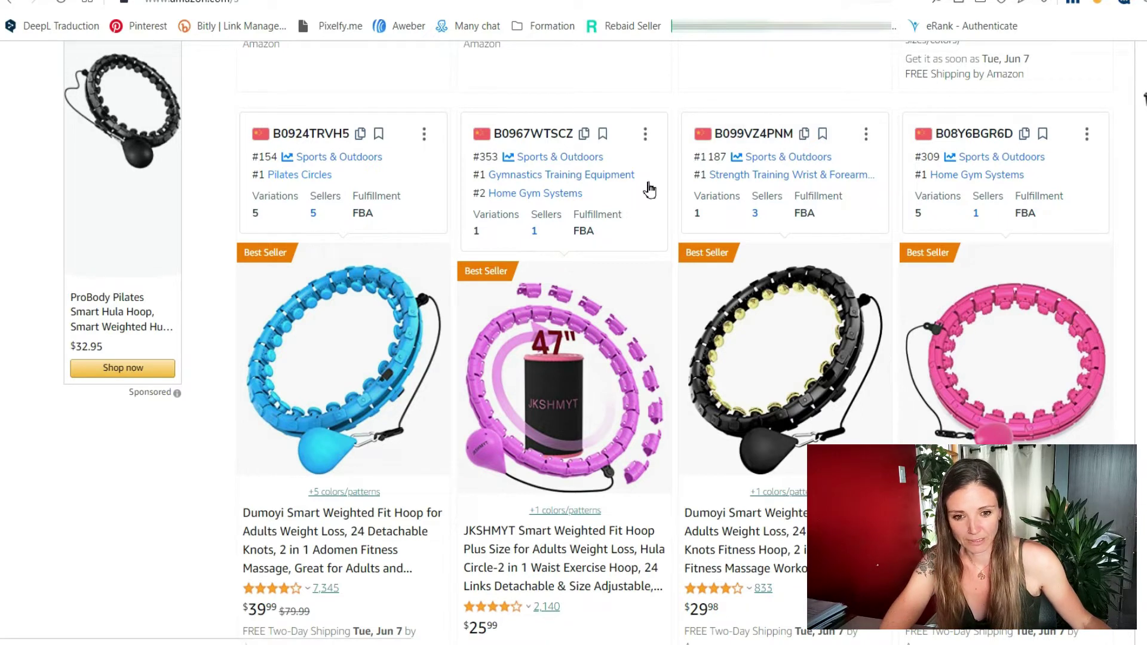
Examine the best-seller and highly rated hula hoop listings in the Amazon search results
scroll(990, 341, "down", 5)
scroll(990, 345, "down", 5)
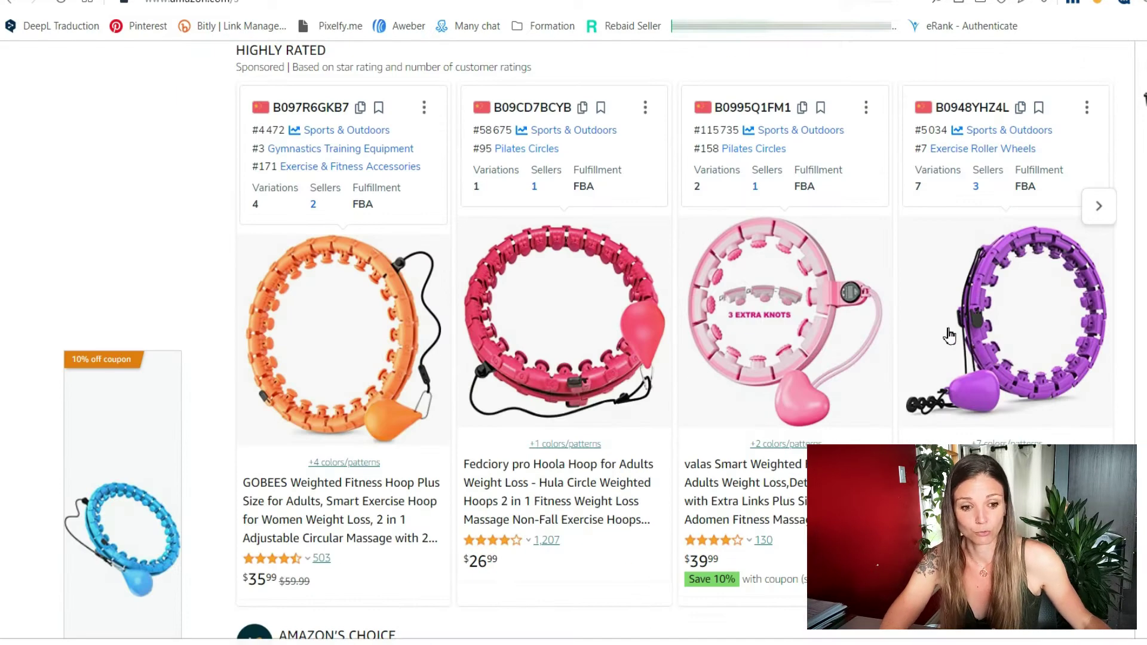
scroll(661, 381, "up", 7)
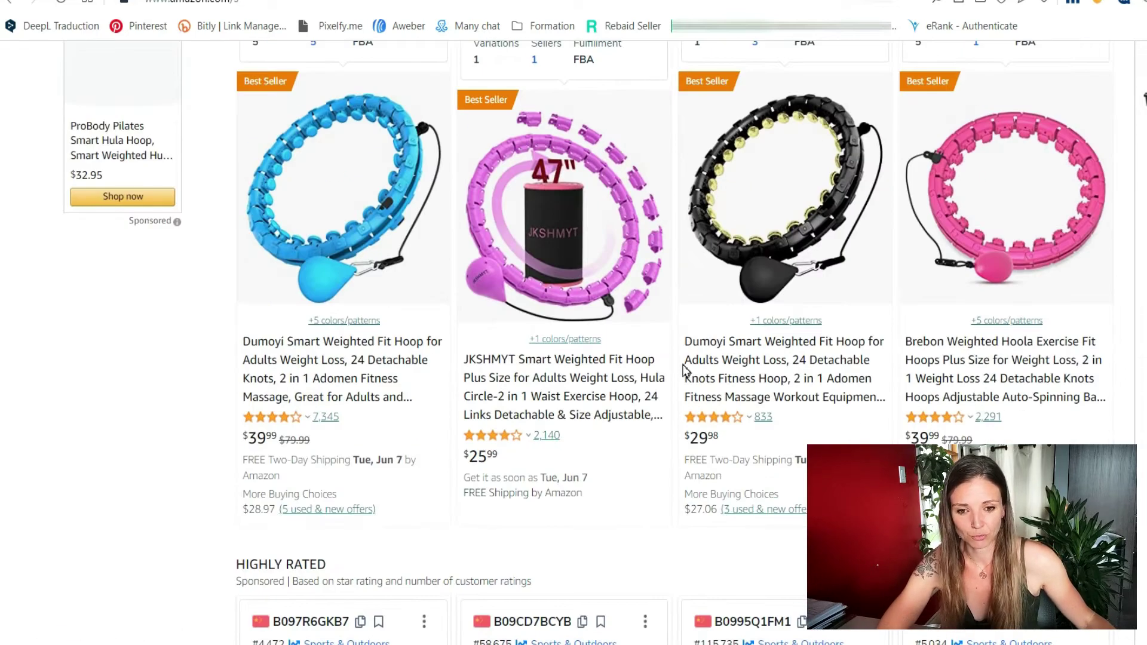
scroll(678, 370, "up", 3)
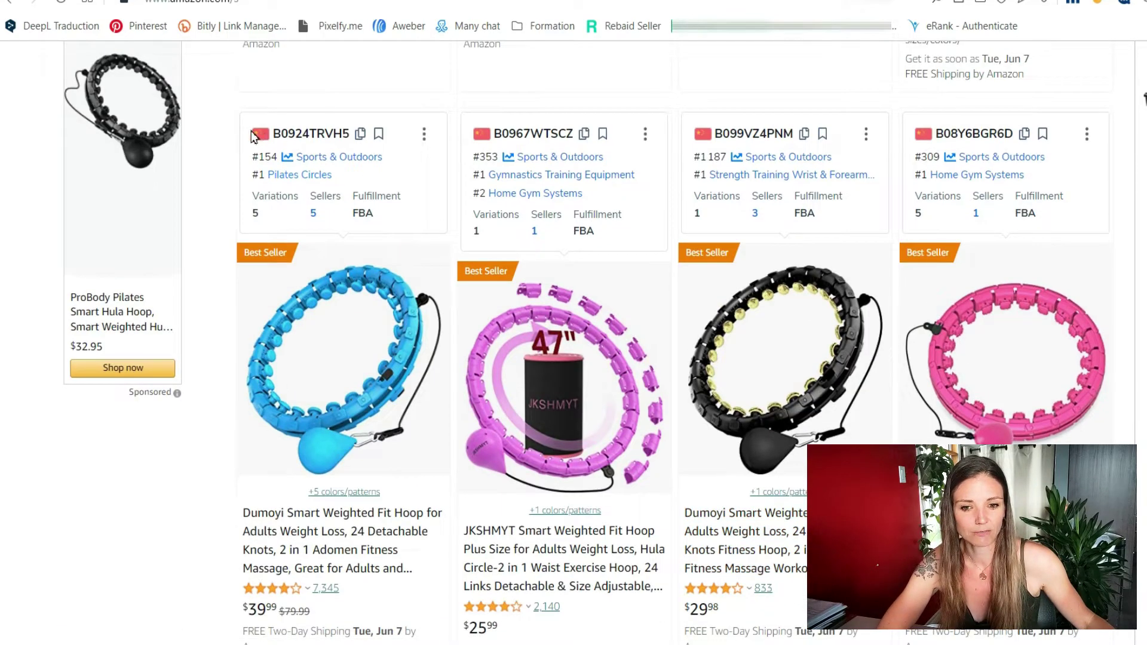
scroll(1031, 267, "down", 5)
scroll(1030, 267, "down", 12)
scroll(1037, 277, "up", 15)
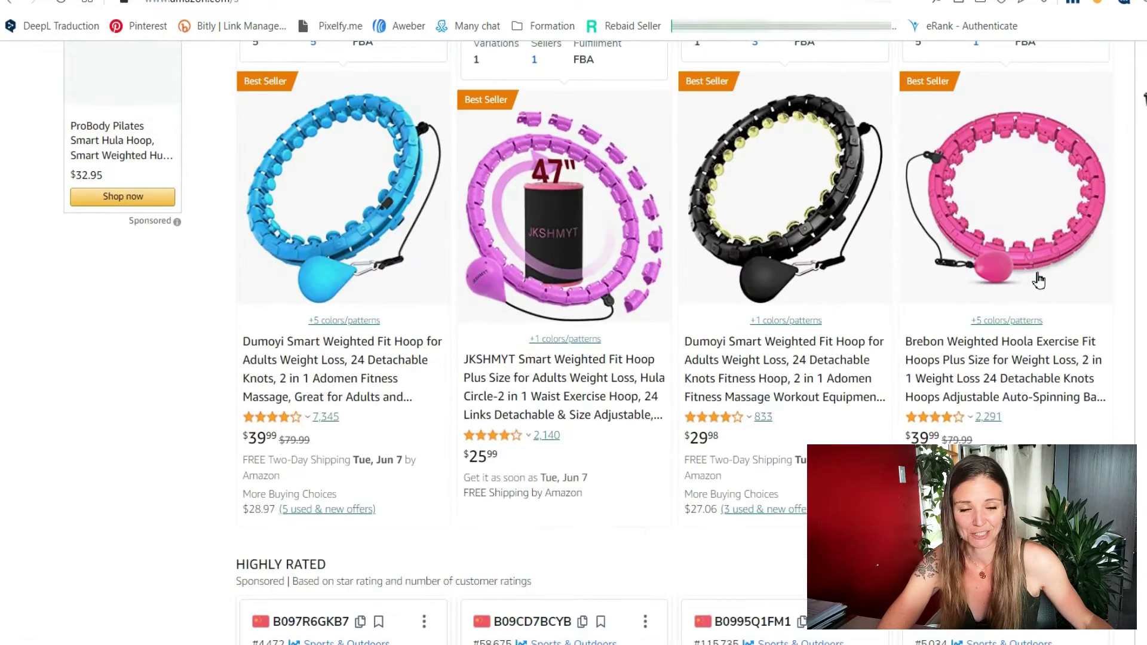
scroll(1038, 279, "up", 5)
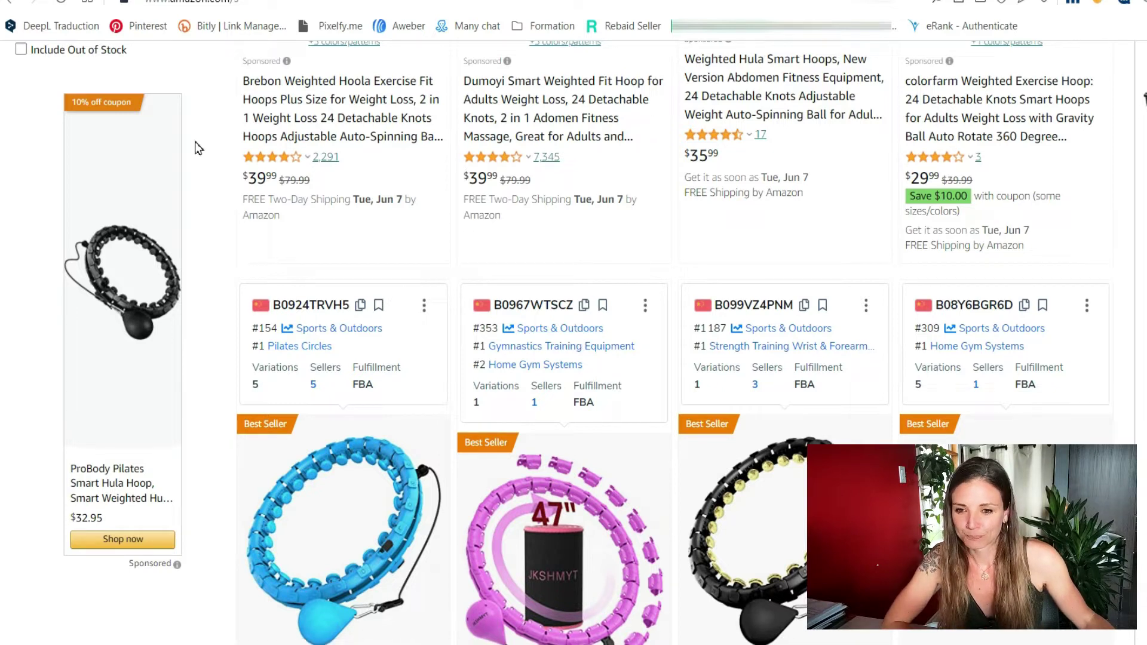
left_click(164, 1)
left_click(96, 223)
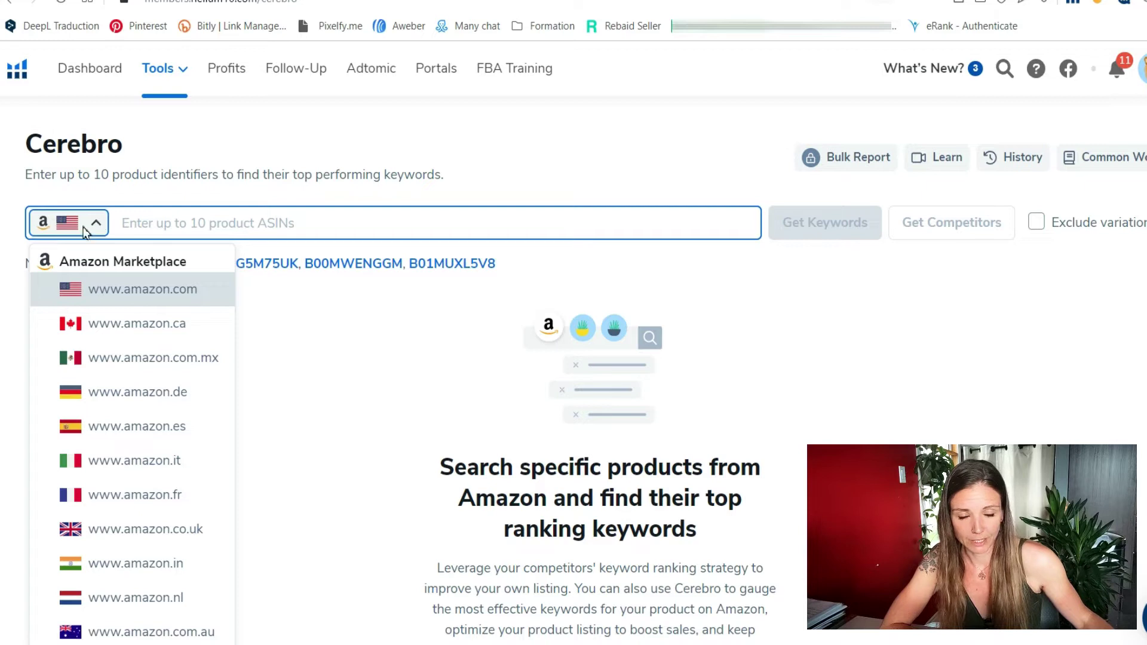
left_click(128, 290)
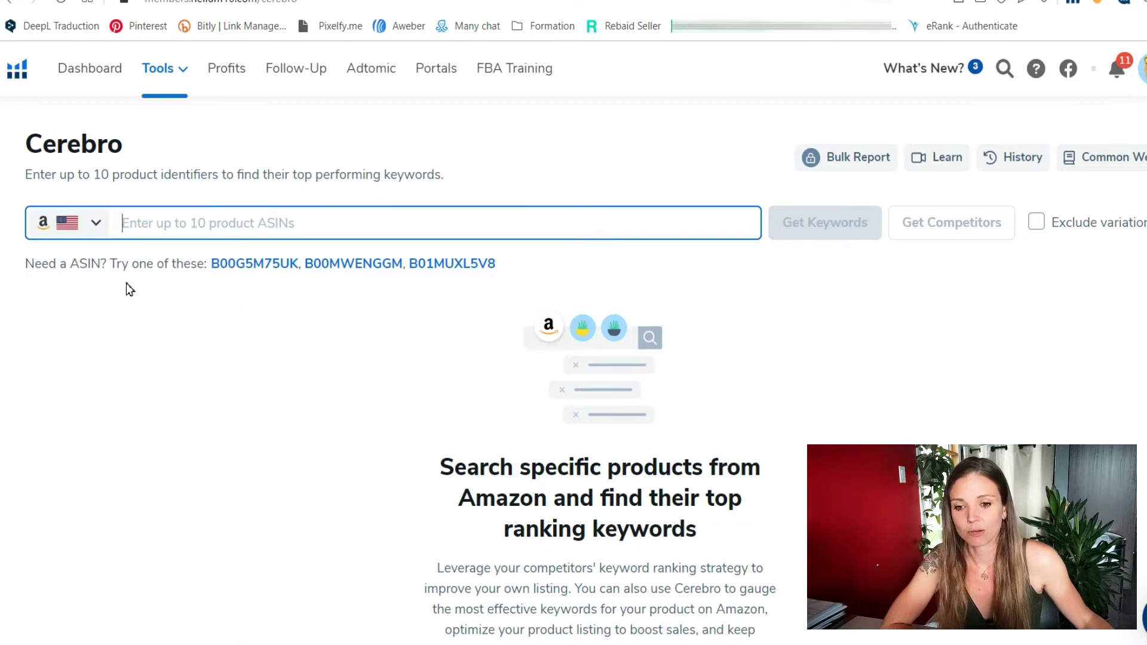
right_click(193, 222)
left_click(258, 358)
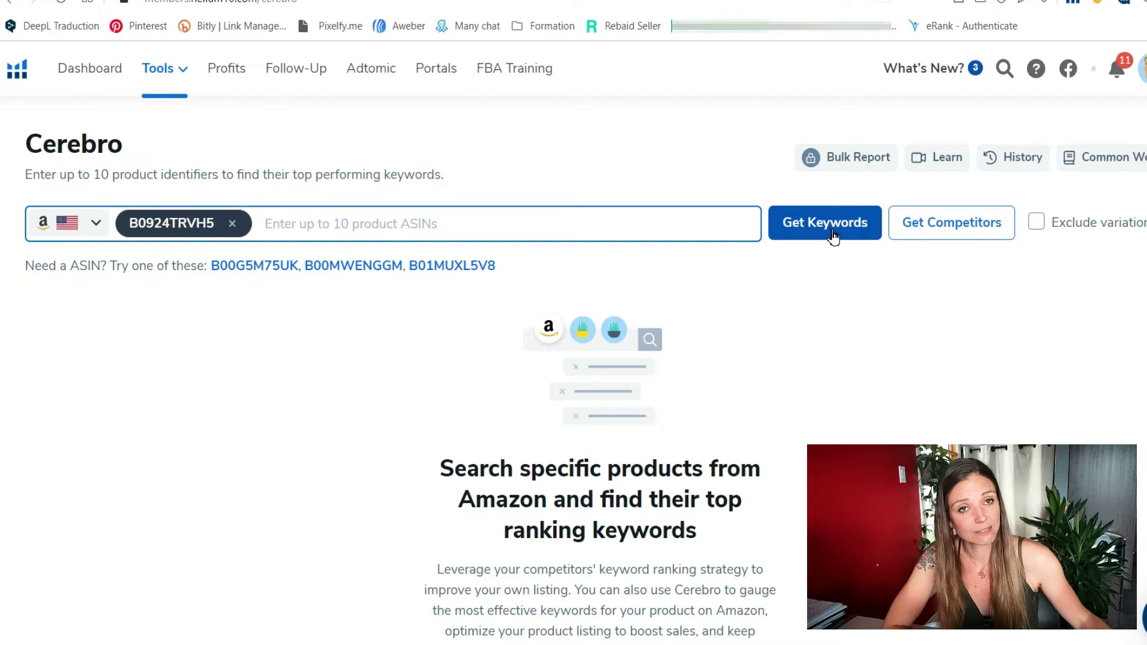
View the suggested competitors without adding any, and retrieve the keywords for the entered ASIN
left_click(968, 233)
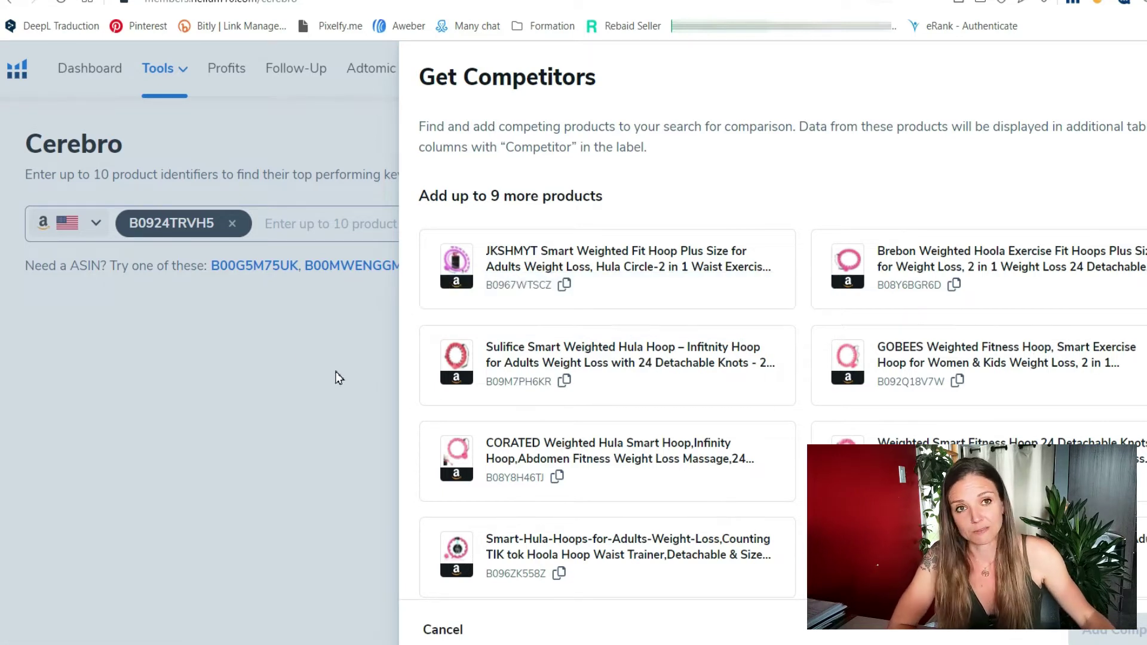
left_click(304, 364)
left_click(820, 233)
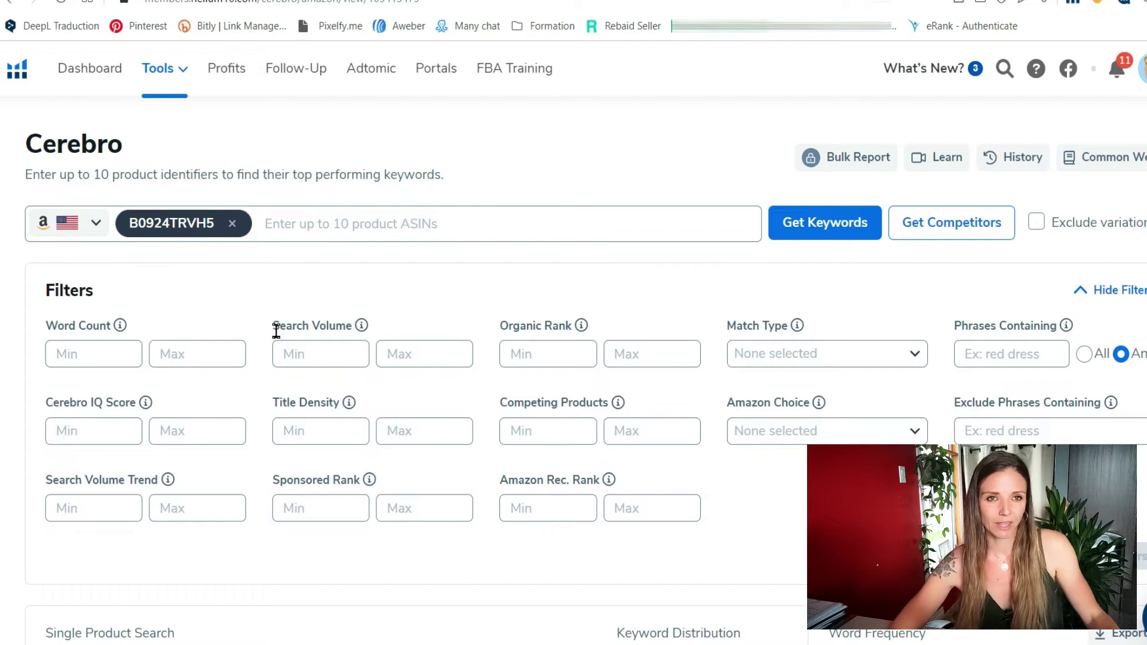
Filter the product's keywords to a minimum search volume of 800
left_click(341, 354)
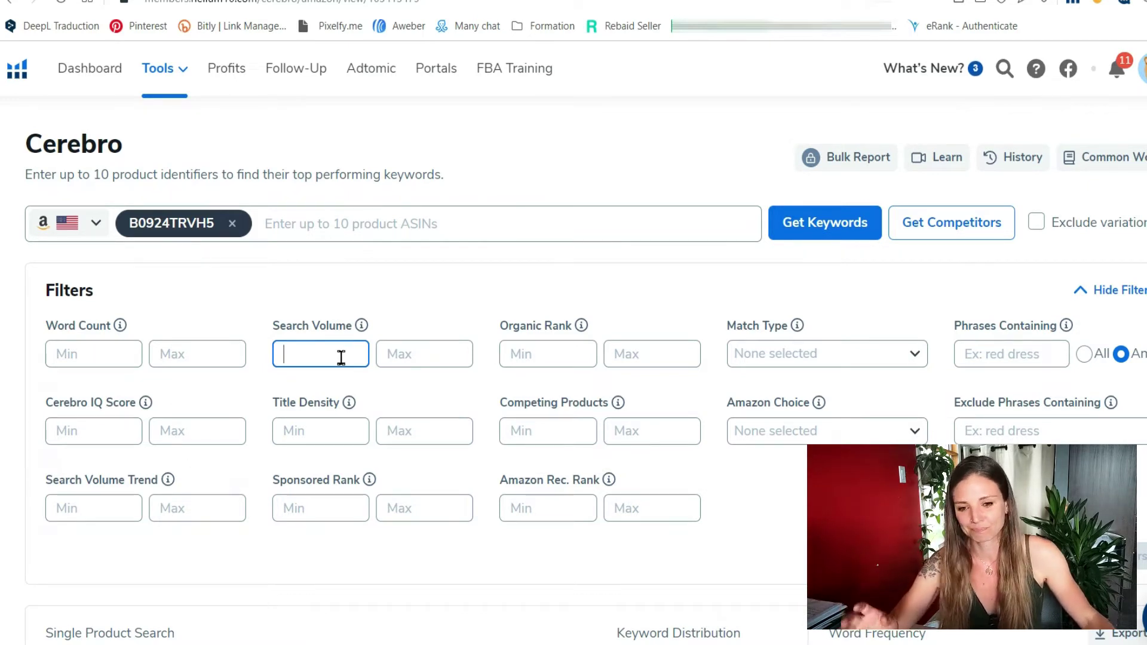
type("00")
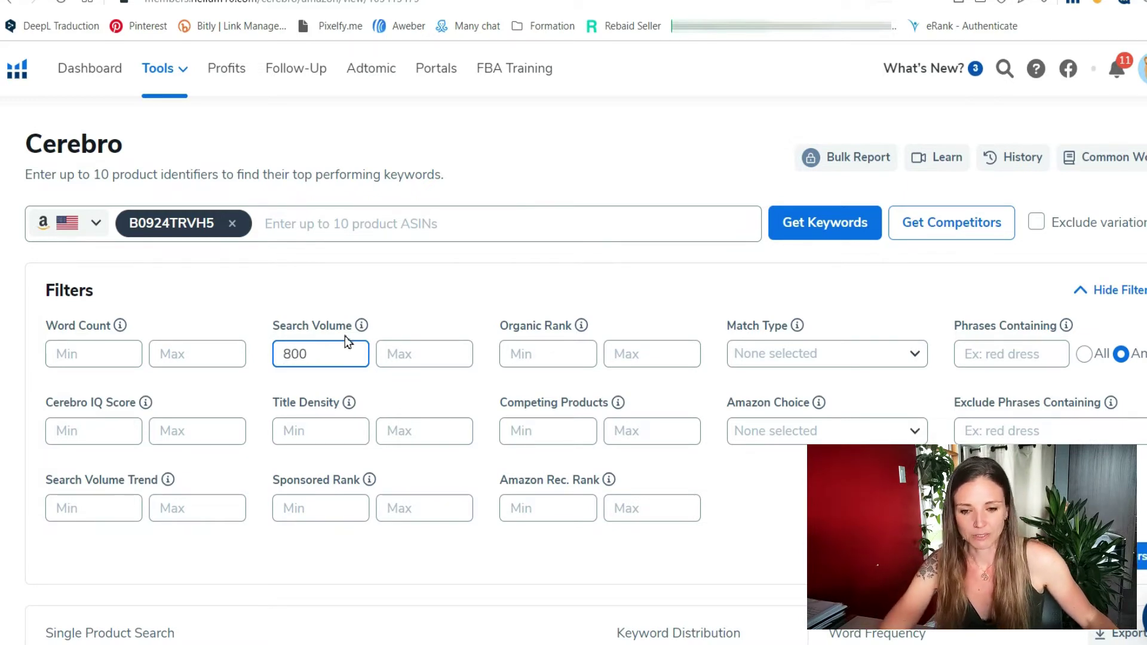
left_click(441, 313)
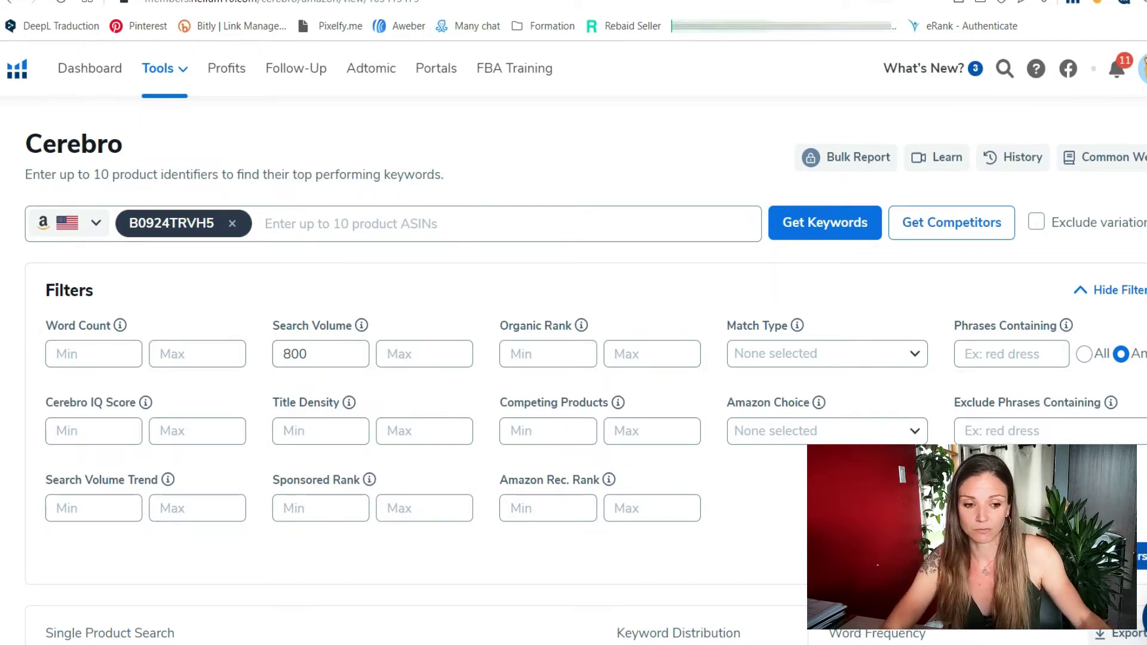
scroll(418, 359, "down", 4)
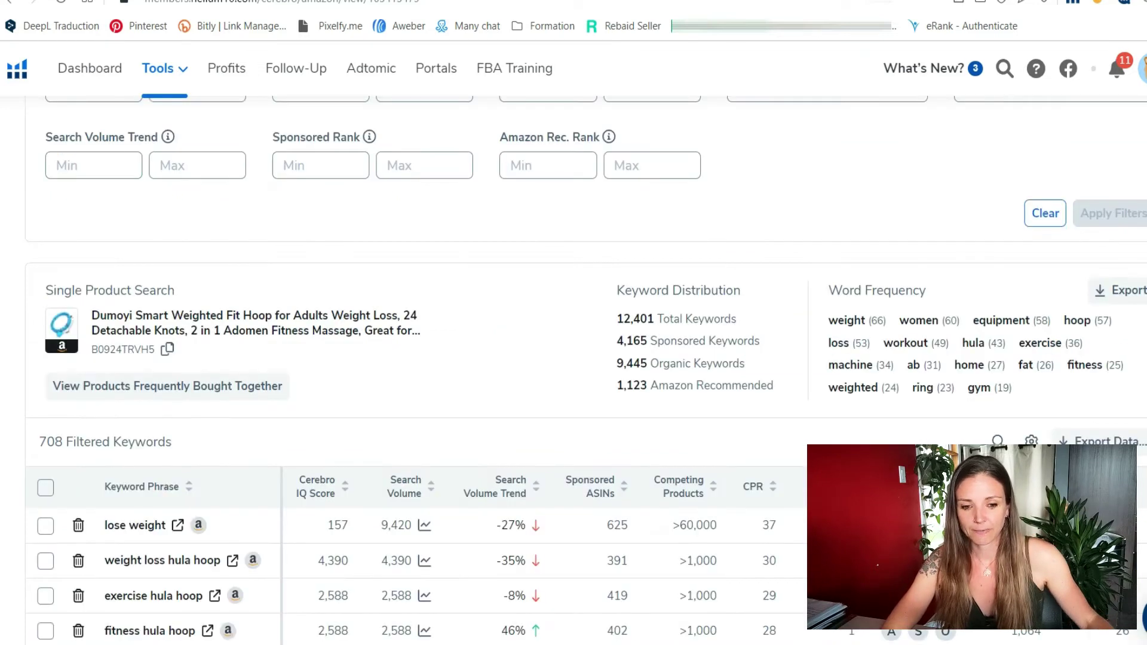
Sort the filtered keywords by search volume in descending order
scroll(213, 325, "down", 3)
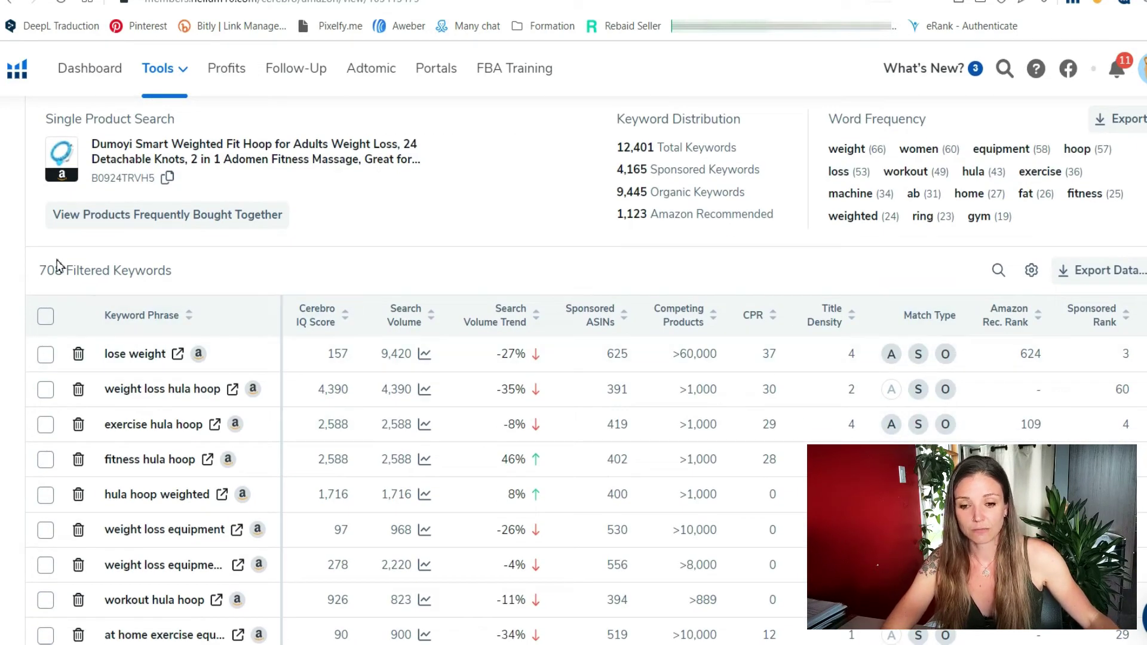
left_click_drag(43, 270, 218, 274)
left_click(220, 276)
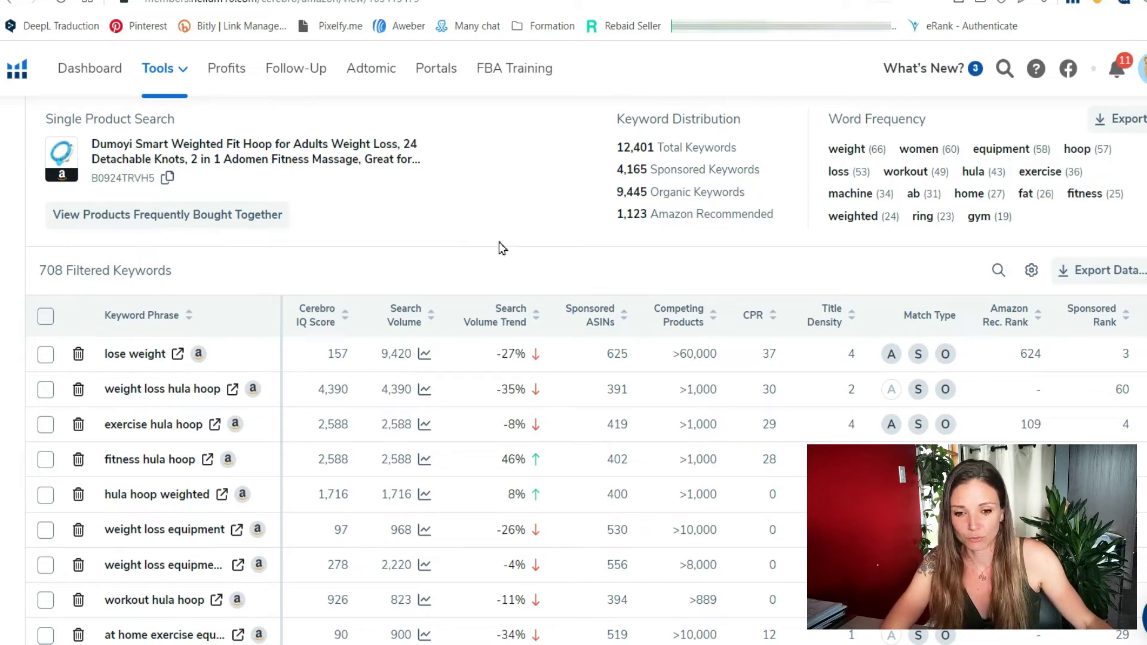
mouse_move(423, 310)
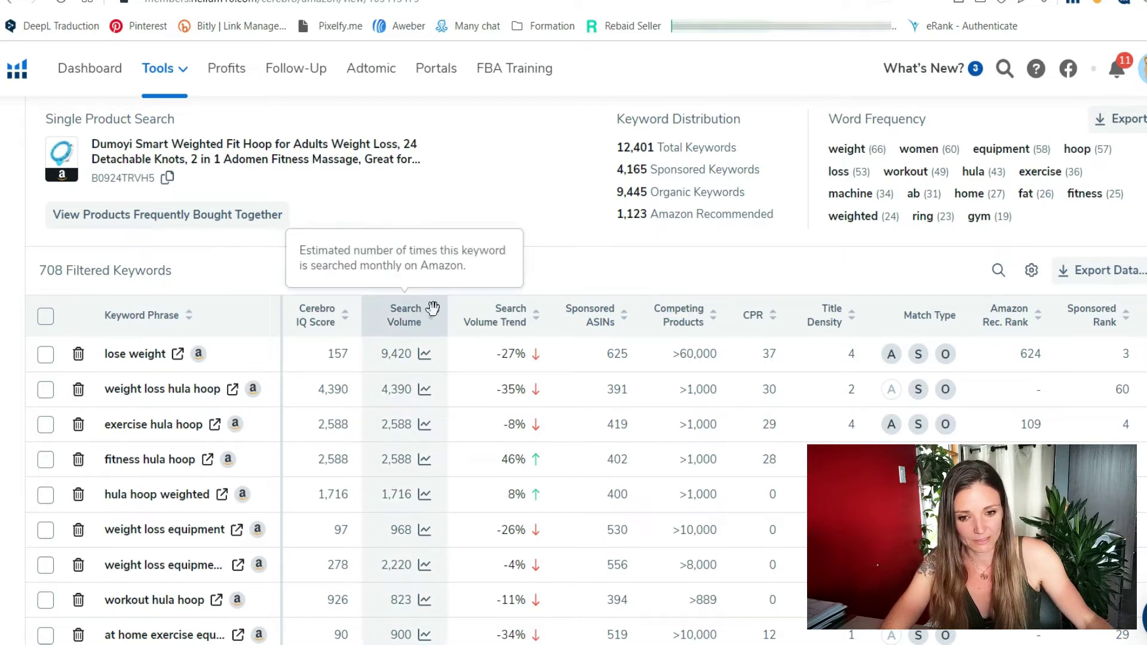
left_click(424, 313)
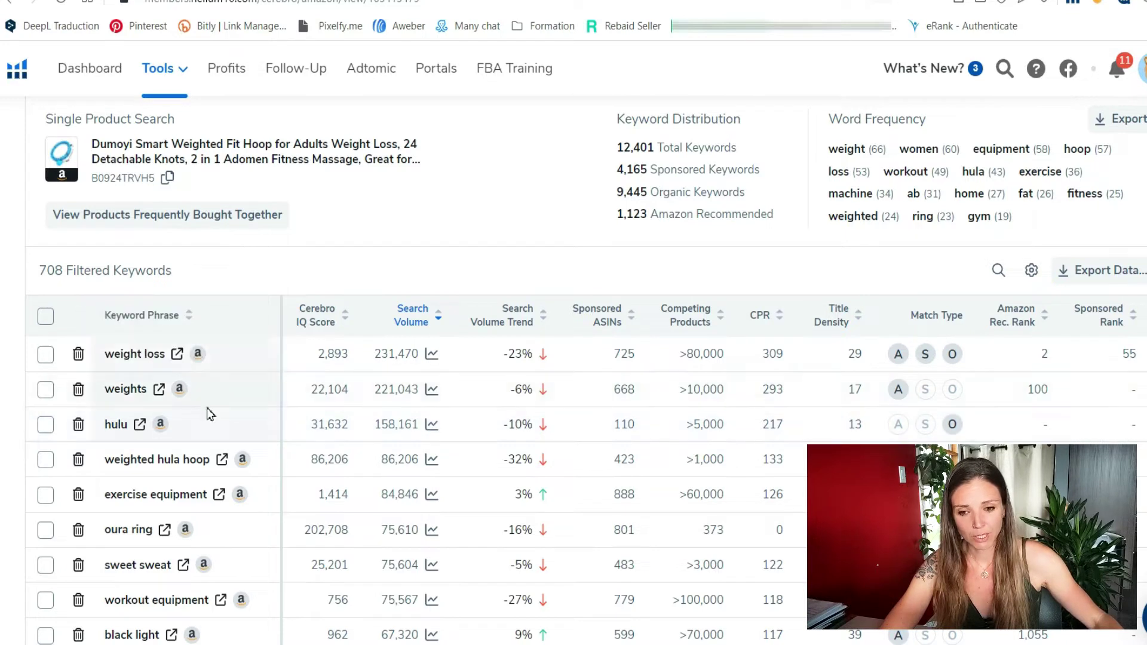
Examine the sorted keyword phrases for relevance to the hula hoop and check the CPR value of "weight loss"
scroll(199, 394, "down", 3)
scroll(185, 406, "down", 6)
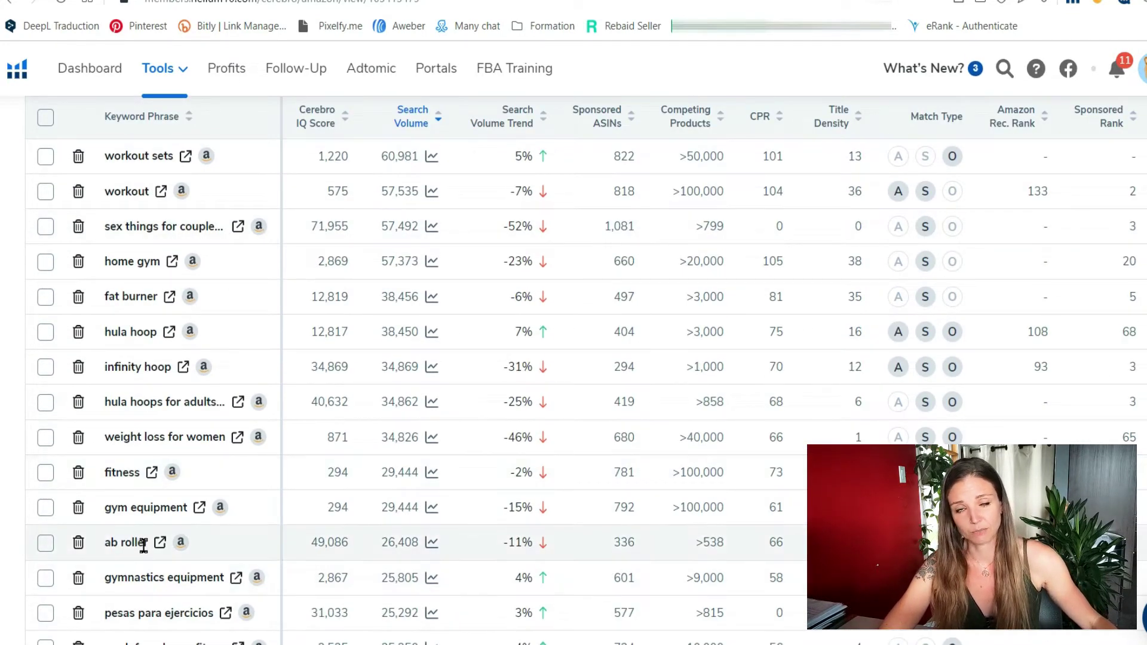
scroll(144, 541, "up", 3)
scroll(144, 541, "up", 10)
scroll(297, 368, "down", 7)
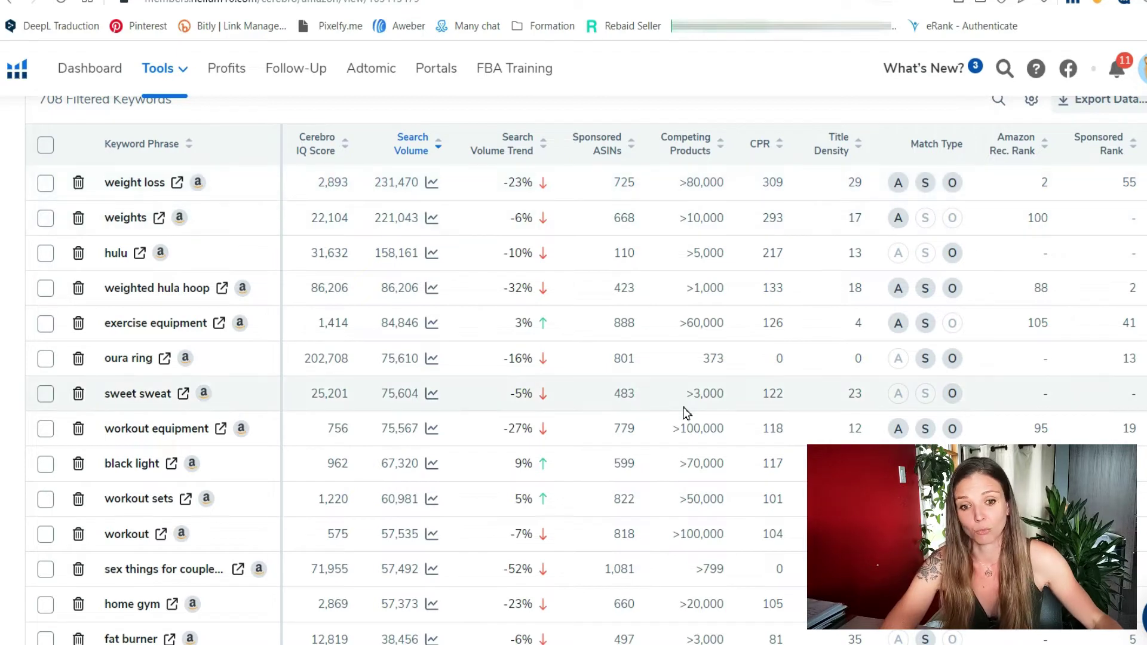
scroll(686, 412, "up", 7)
scroll(687, 412, "up", 4)
scroll(657, 345, "down", 11)
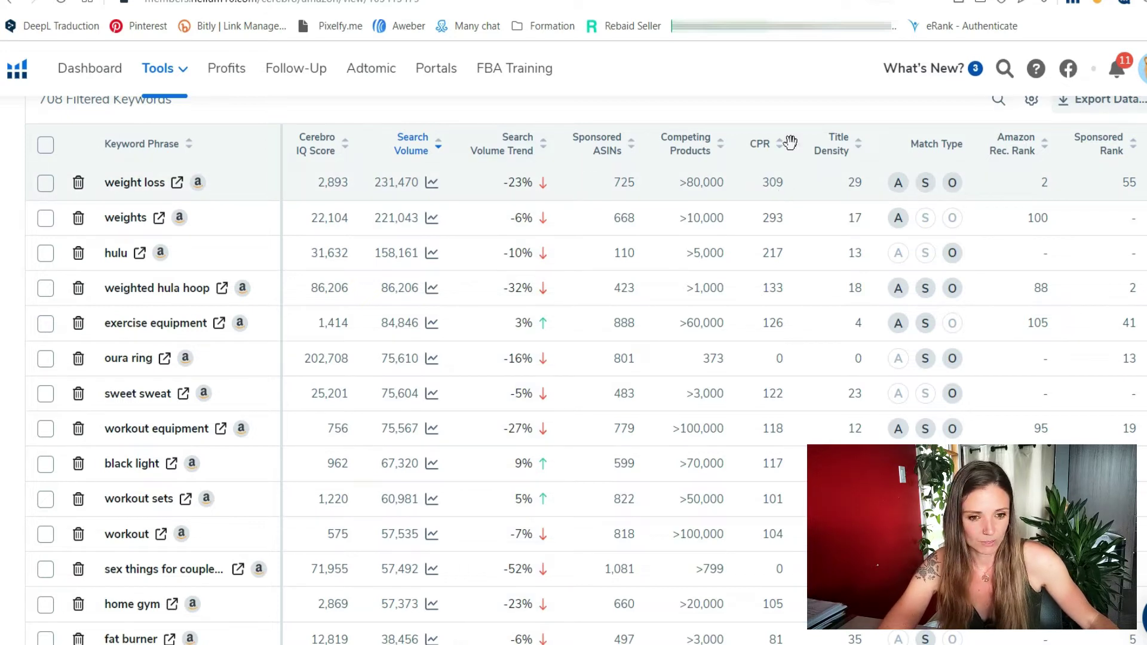
double_click(776, 184)
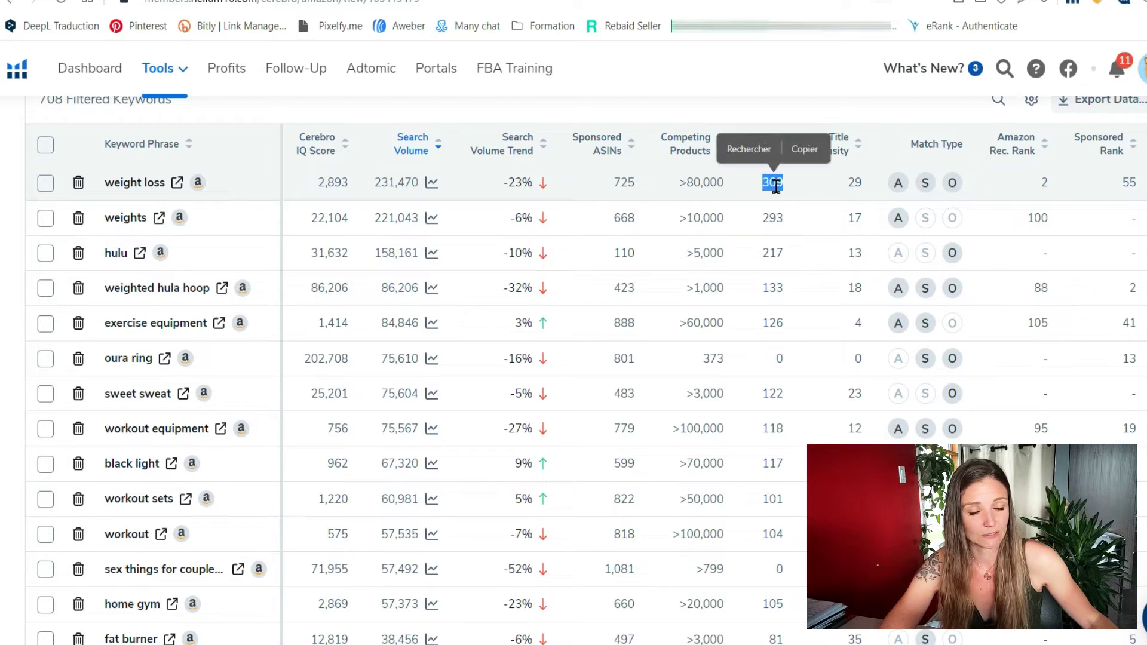
left_click(790, 199)
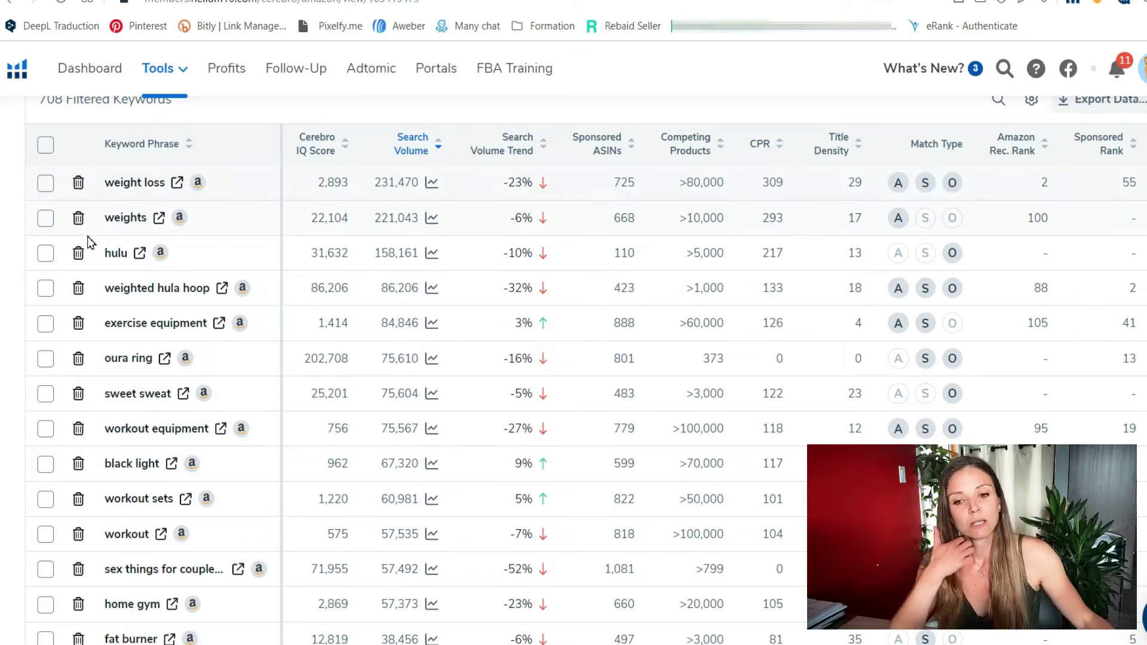
Select the keywords "weight loss" and "weighted hula hoop" in the results list
left_click(45, 182)
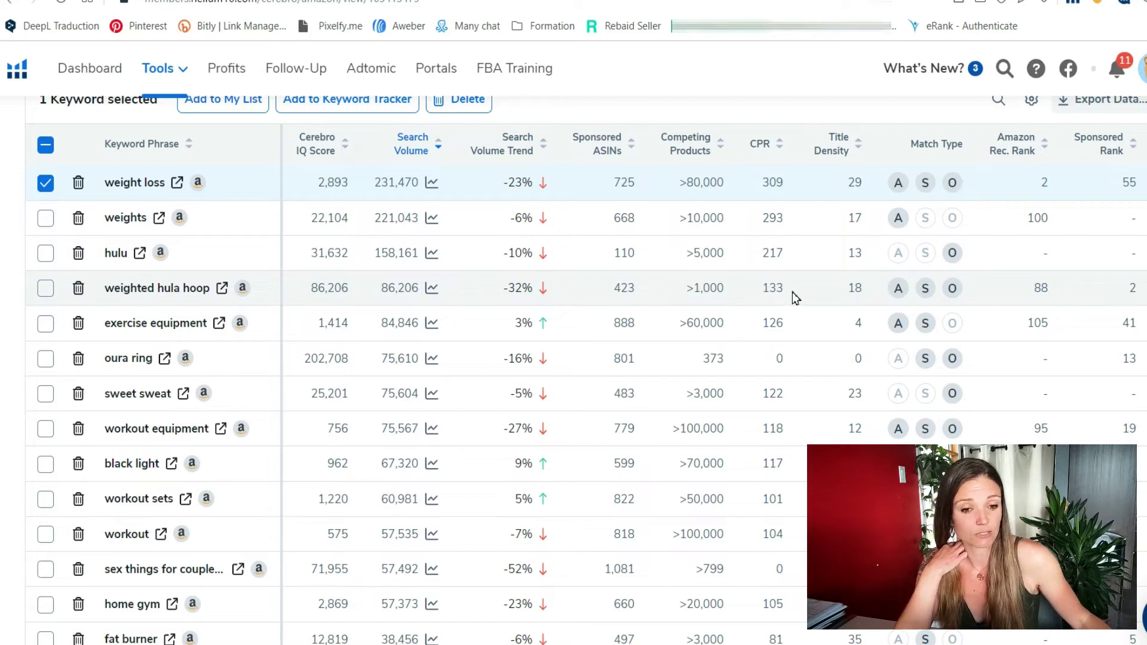
left_click(46, 289)
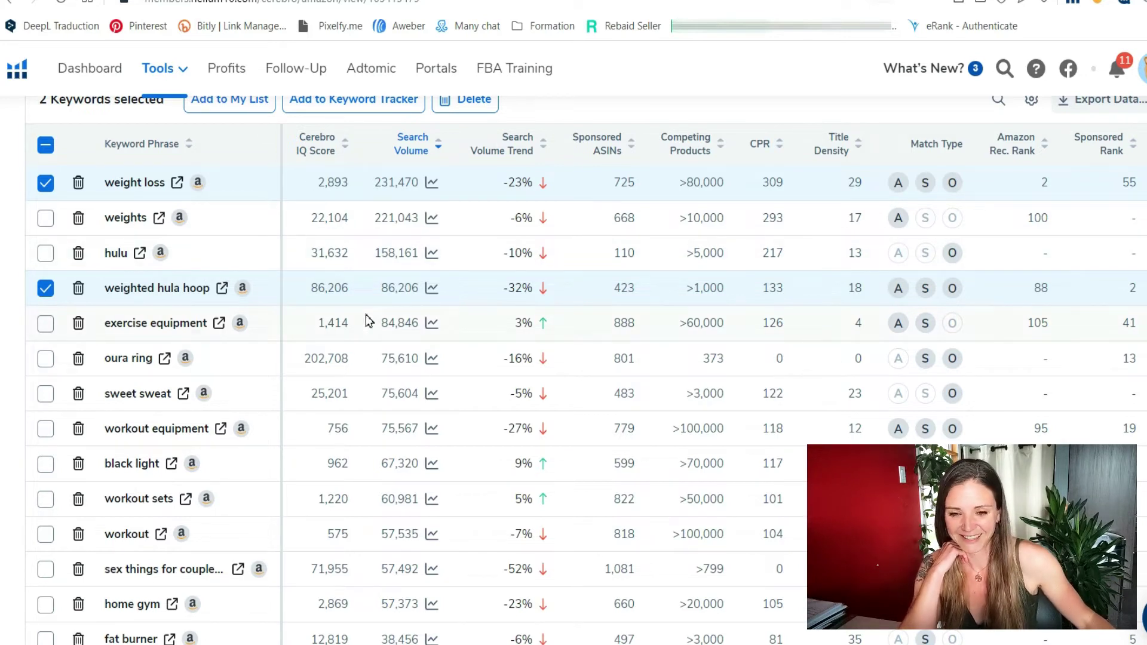
Add the keyword "hula hoops" to the selection in the sorted results list
scroll(368, 321, "down", 3)
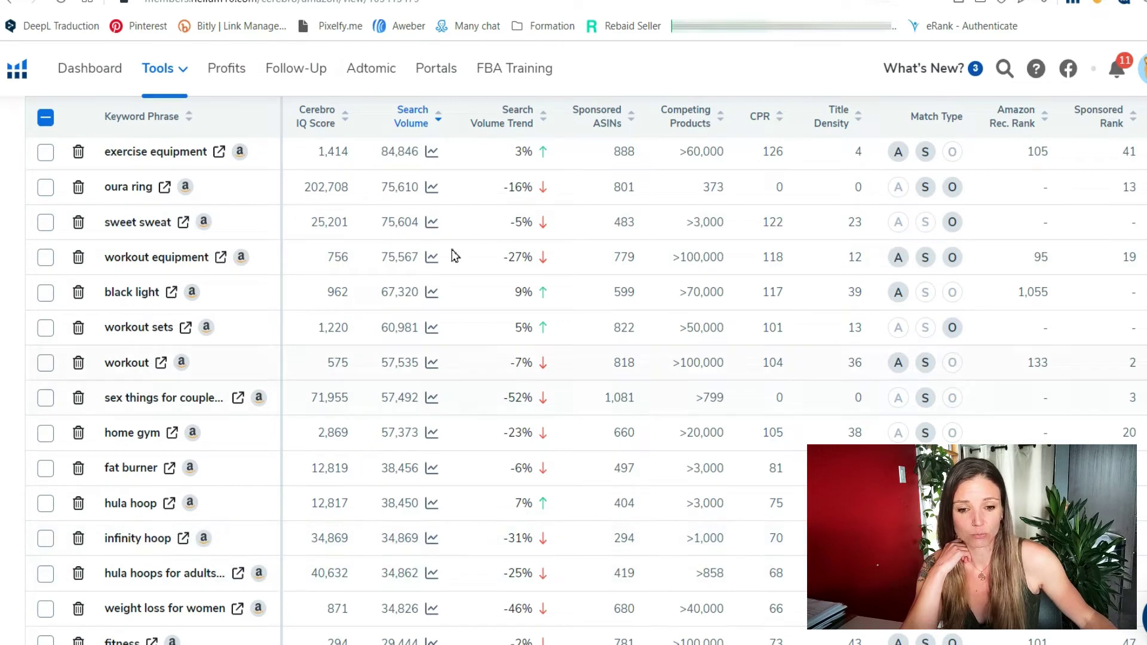
scroll(418, 505, "down", 3)
scroll(424, 507, "down", 12)
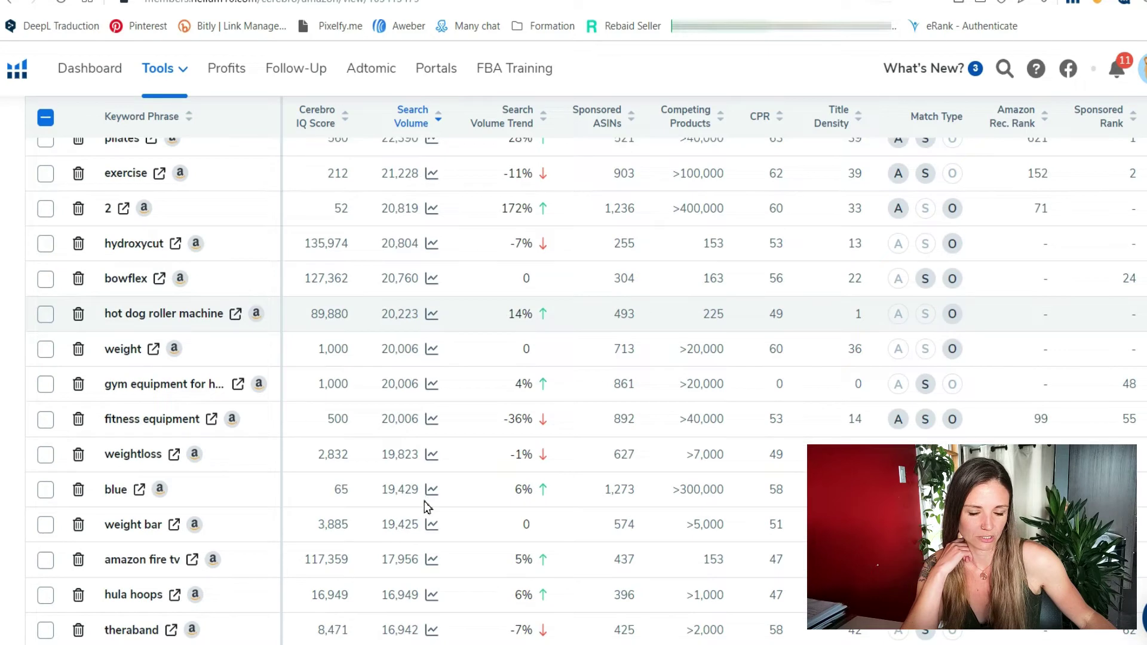
scroll(427, 506, "down", 3)
left_click(44, 430)
scroll(440, 394, "down", 3)
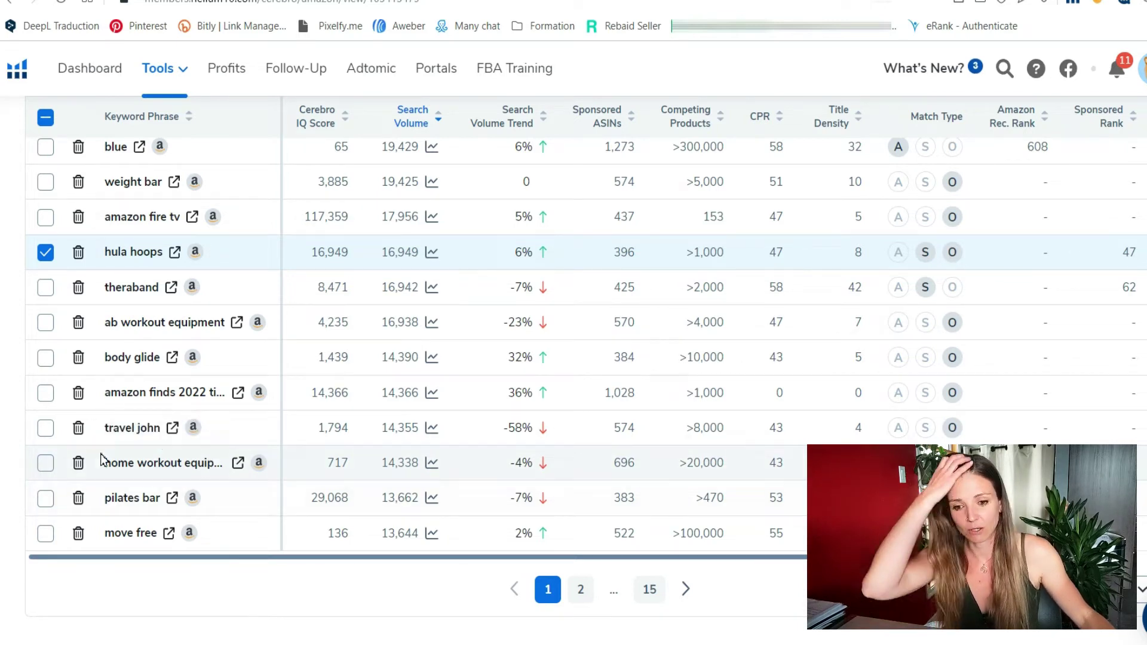
Add the keyword "exercise equipment" to the selection in the results list
scroll(191, 500, "up", 5)
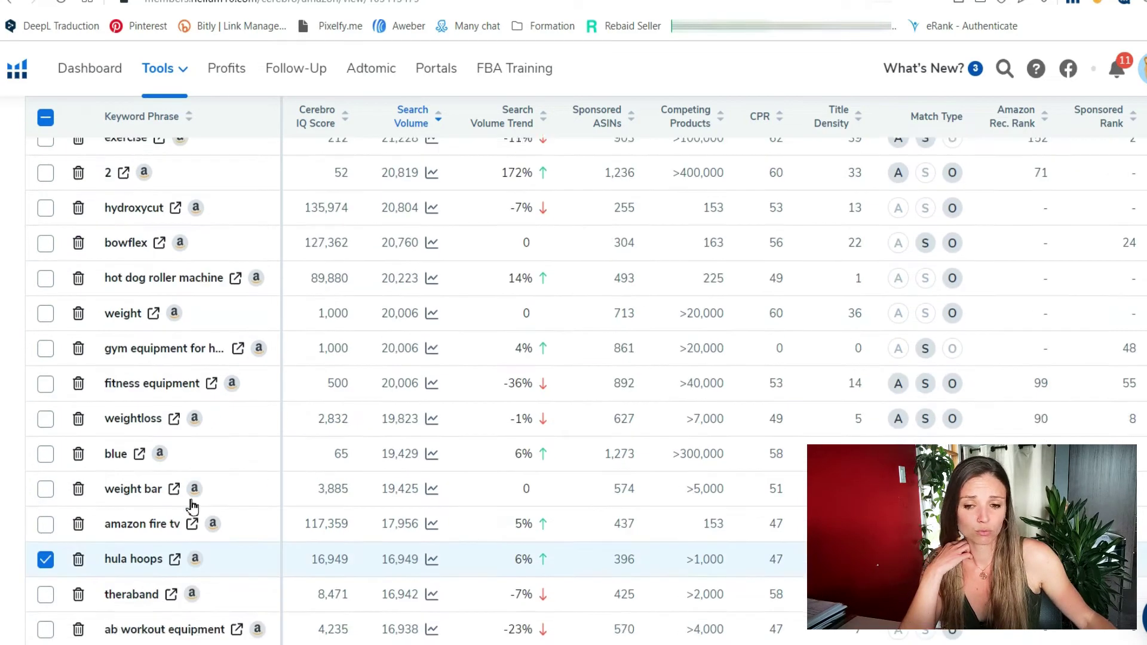
scroll(481, 520, "up", 10)
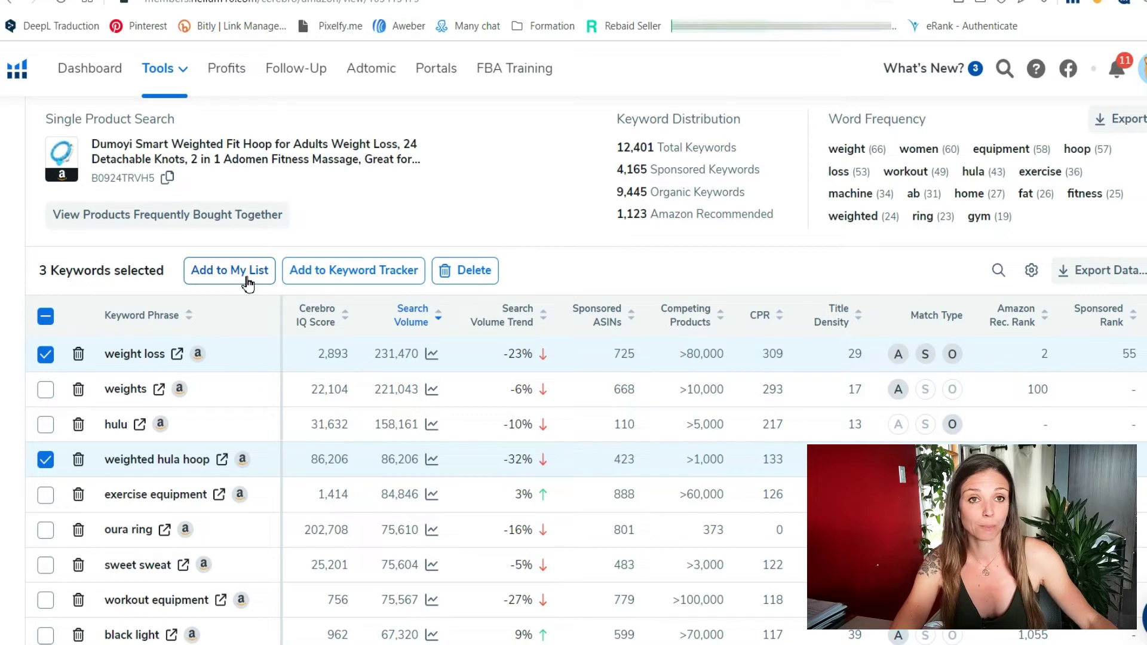
scroll(379, 436, "down", 3)
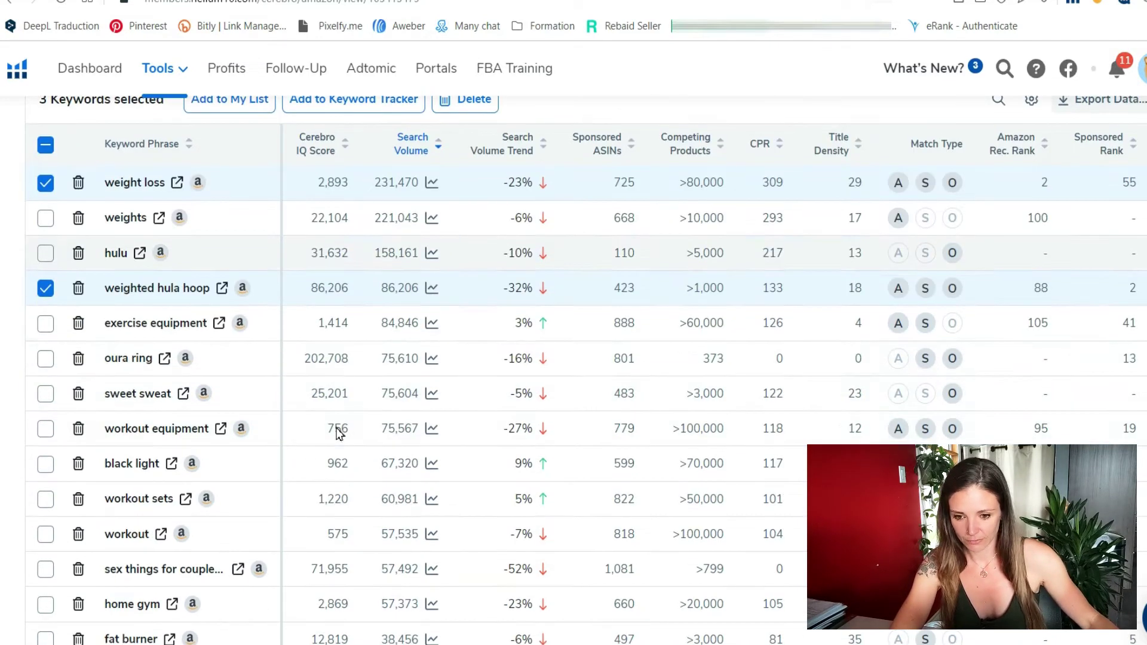
left_click(44, 326)
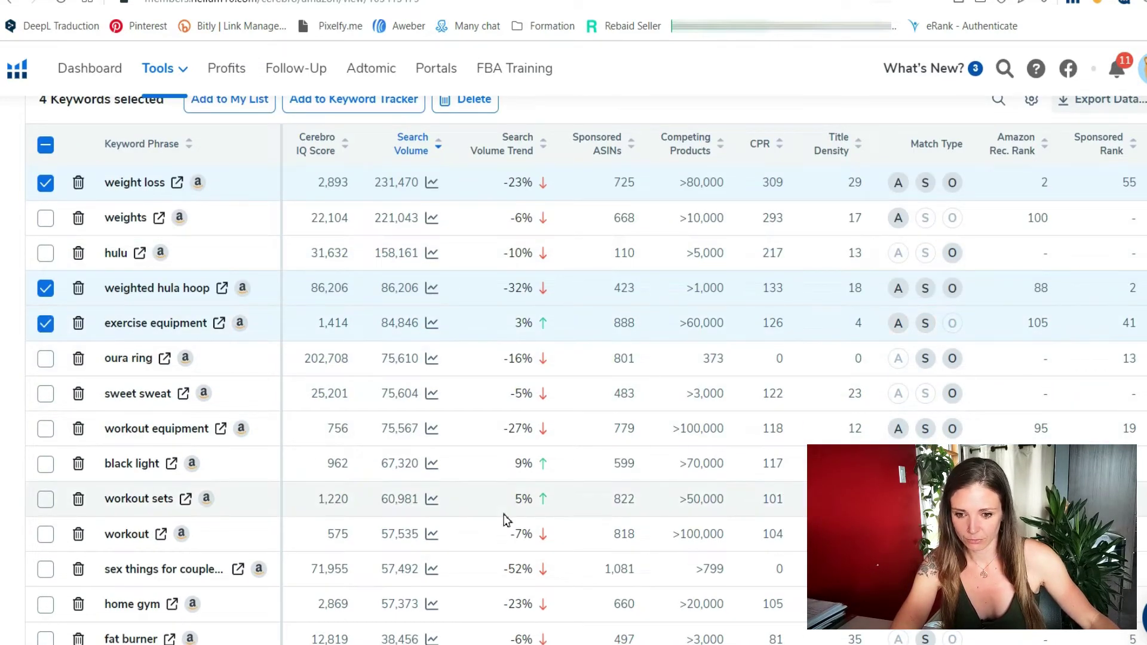
scroll(597, 508, "down", 3)
scroll(702, 491, "up", 6)
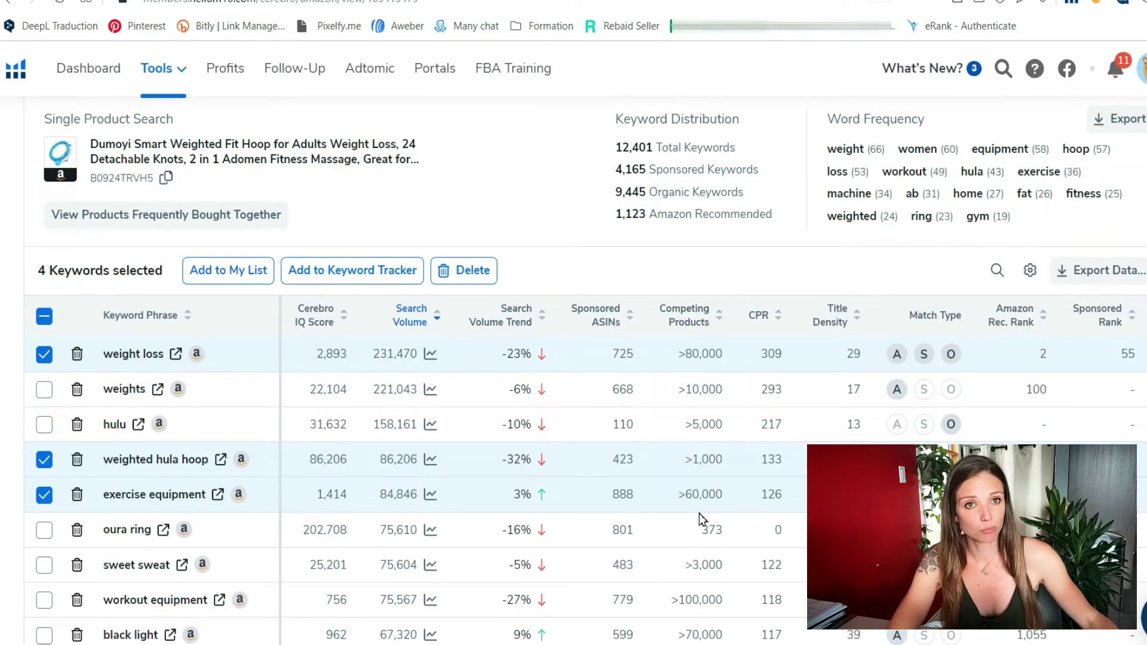
left_click(216, 277)
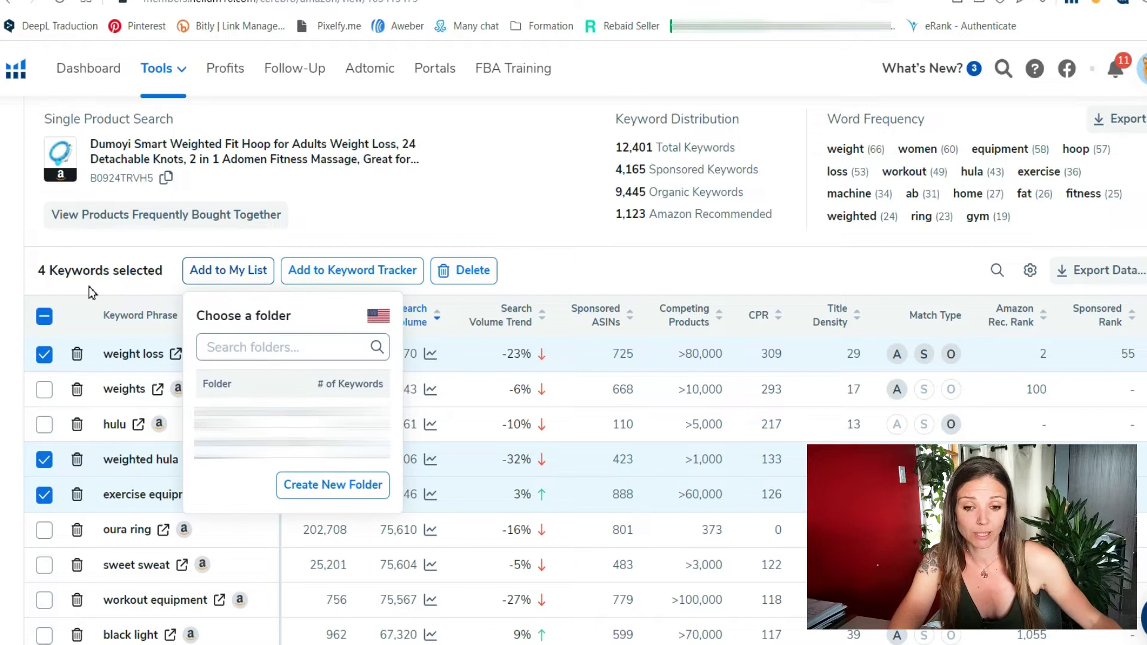
left_click(236, 341)
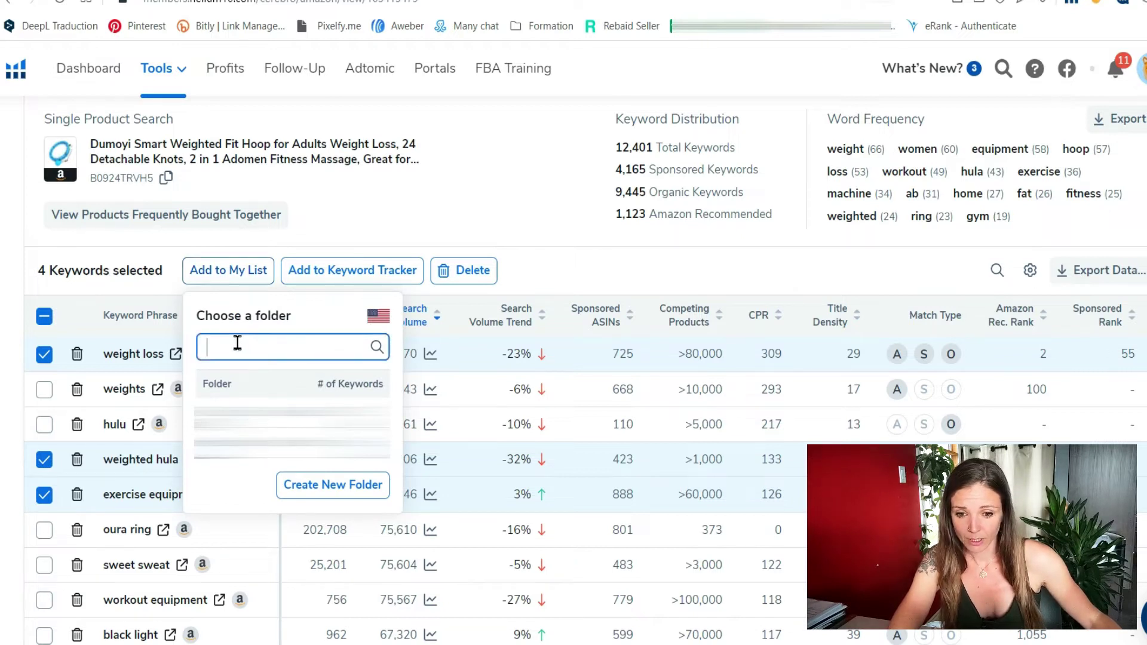
left_click(306, 490)
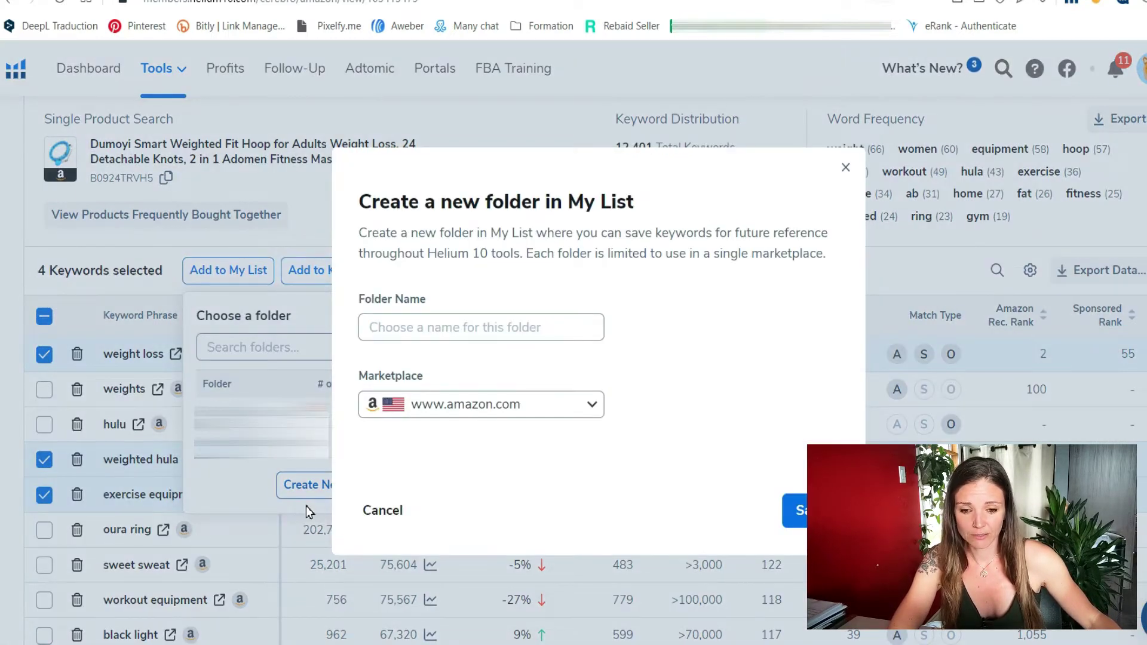
left_click(511, 330)
type("hula hoop")
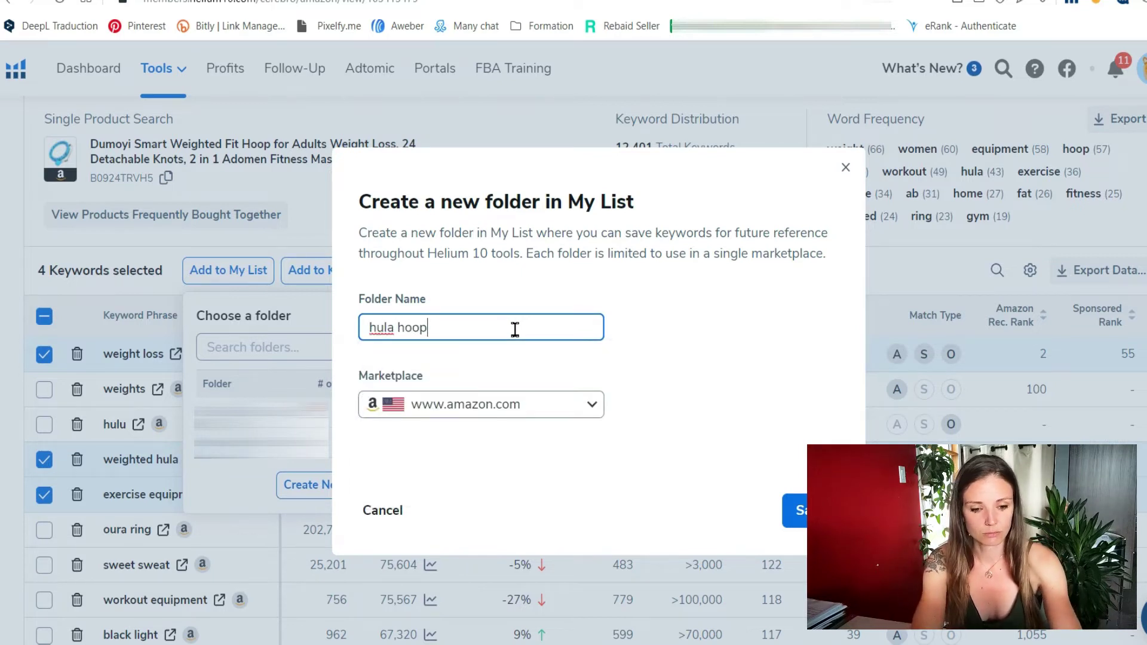
left_click(797, 510)
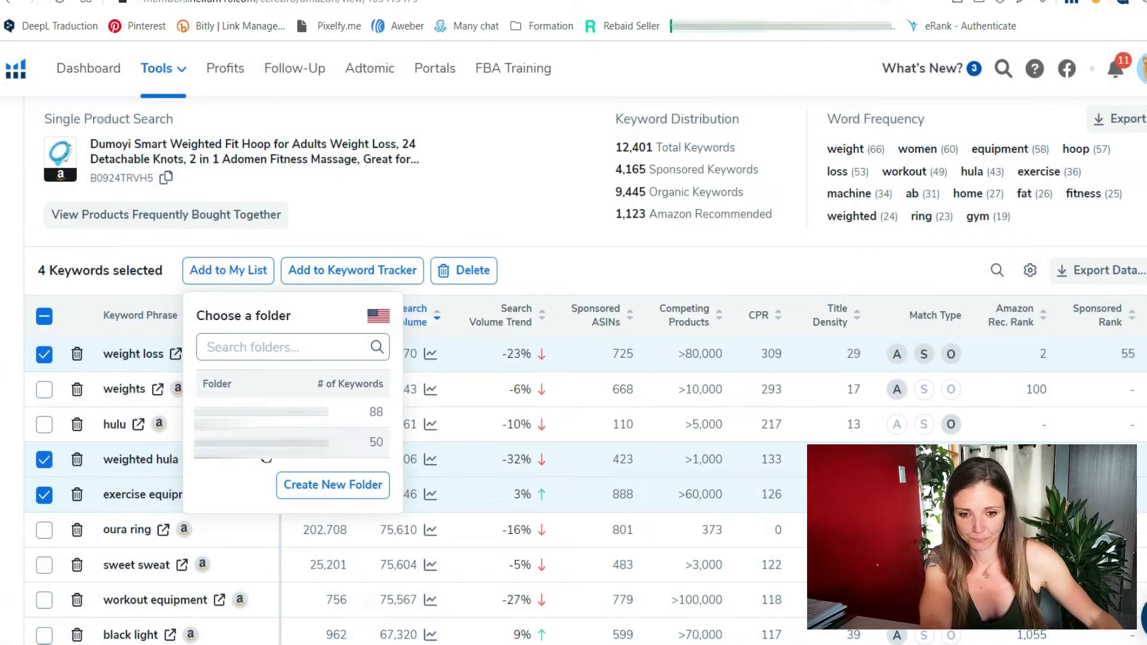
left_click(578, 276)
Add the selected keywords to the "hula hoop" folder in My List and check the folder's keyword count
left_click(216, 279)
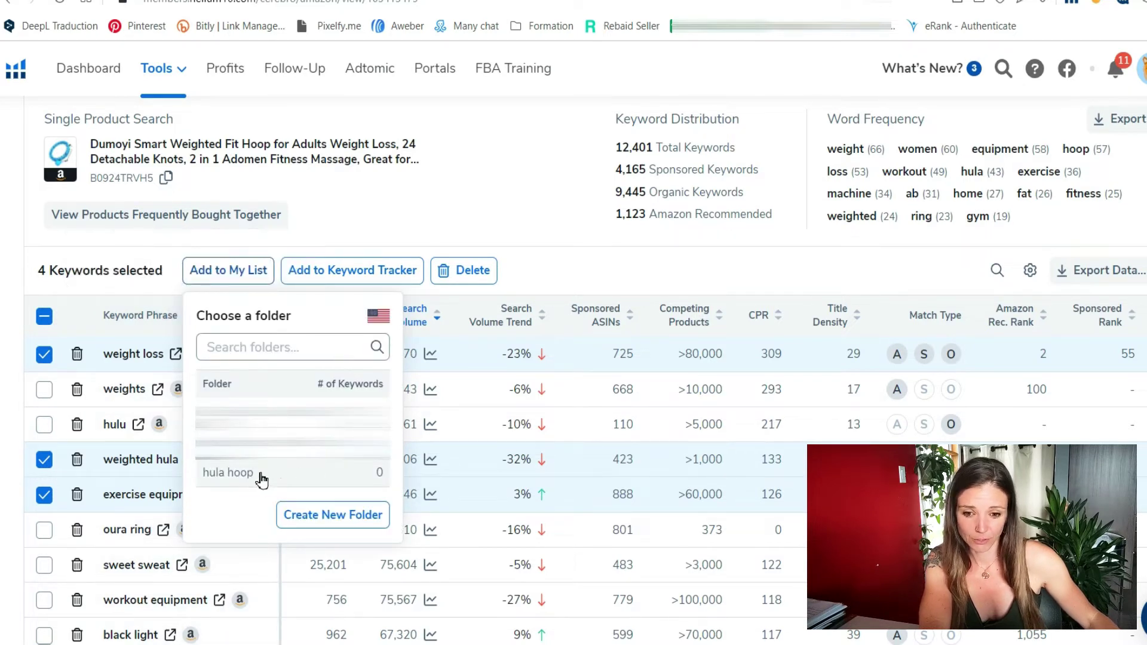
left_click(232, 474)
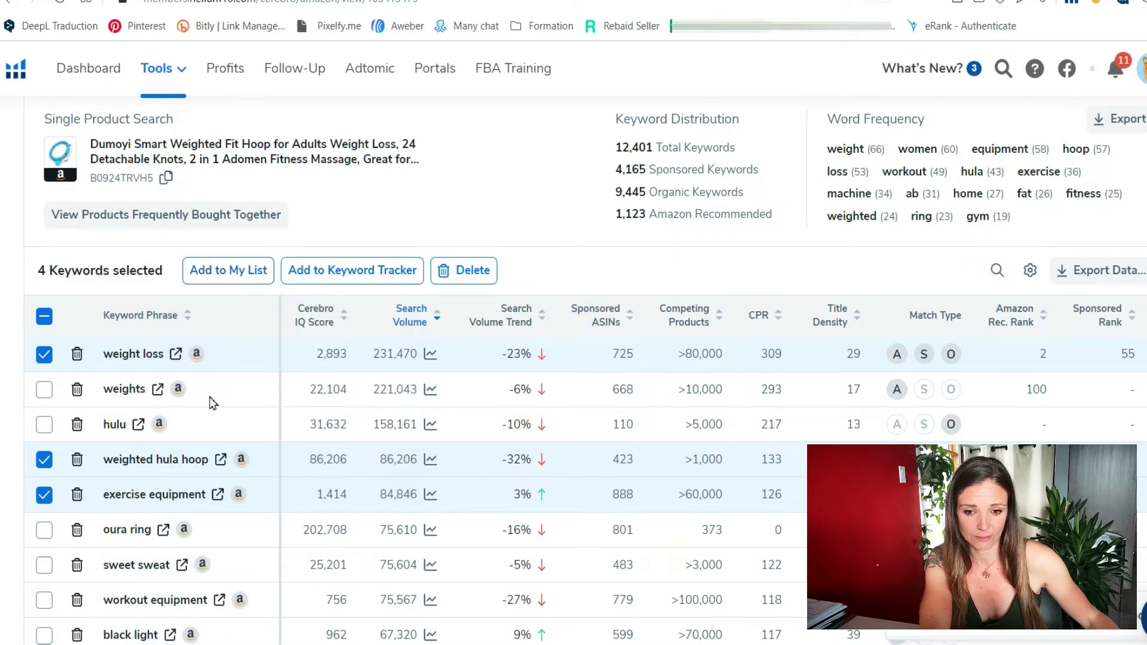
left_click(259, 279)
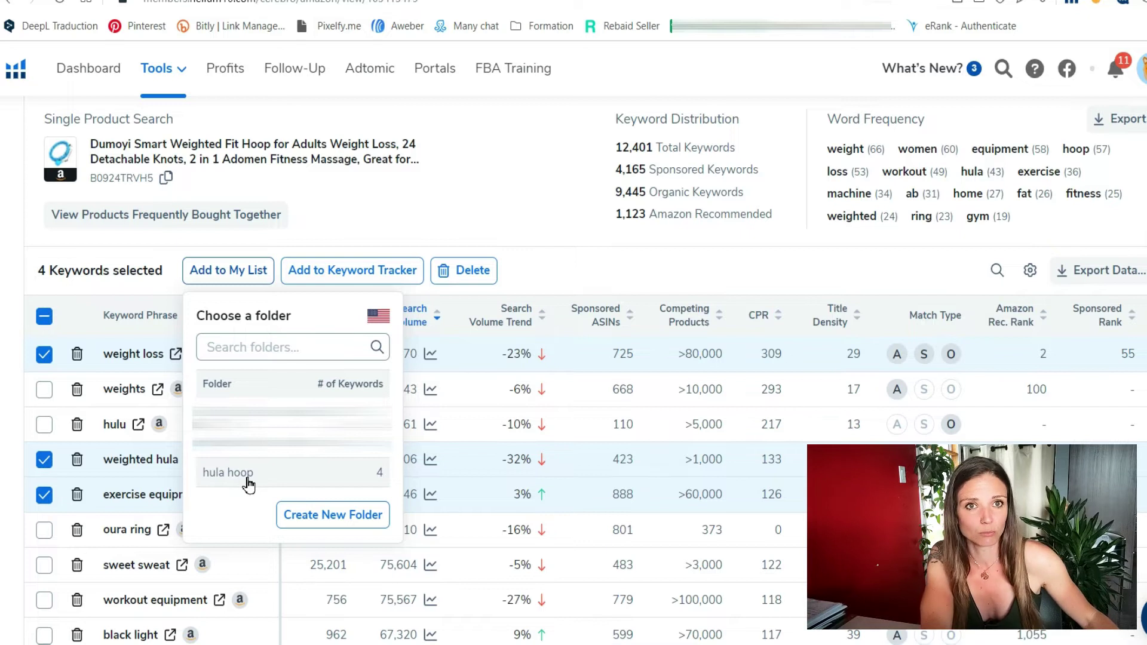
left_click(248, 485)
Review the sorted keyword list, the selected phrases, the keyword distribution and the active search filters
scroll(546, 493, "down", 2)
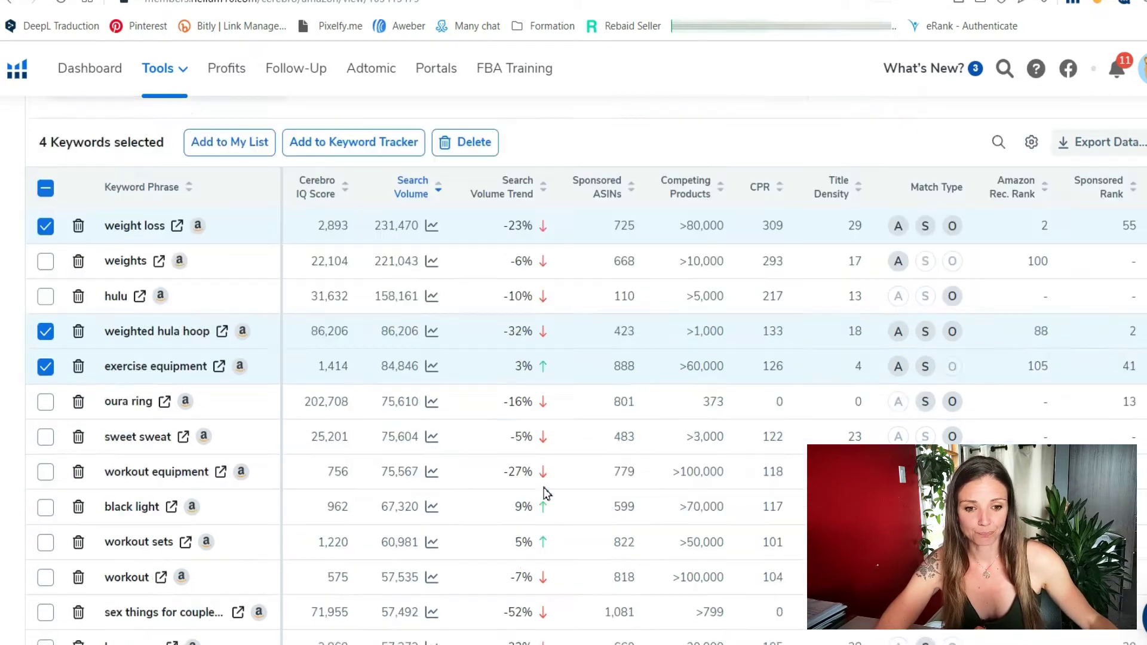
scroll(645, 418, "down", 15)
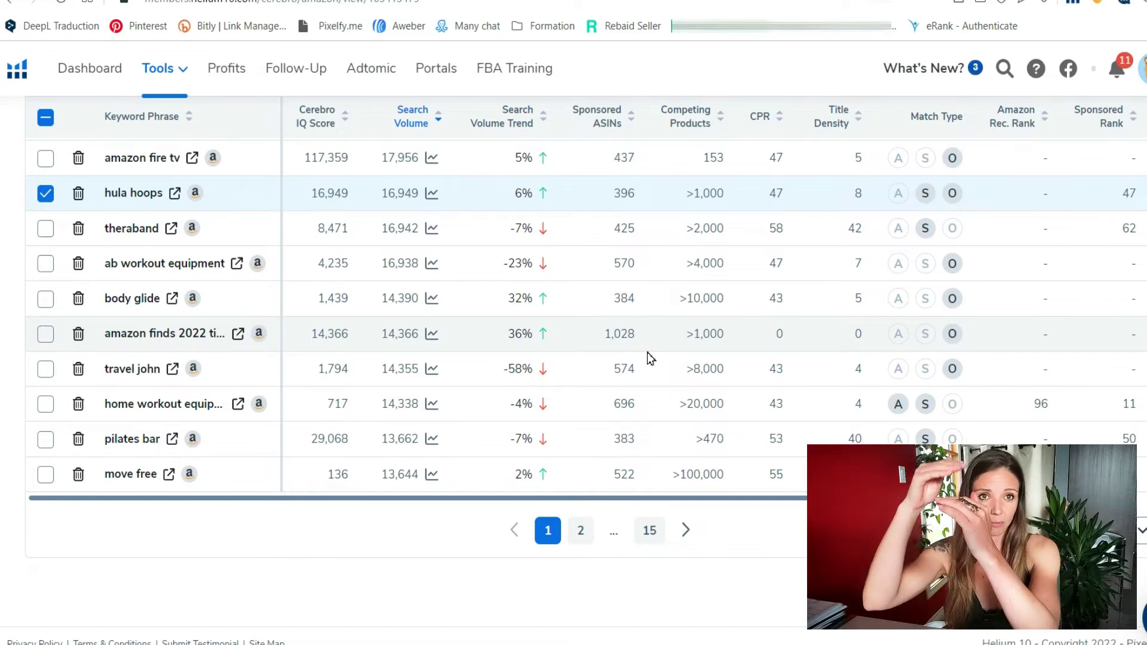
scroll(651, 358, "up", 20)
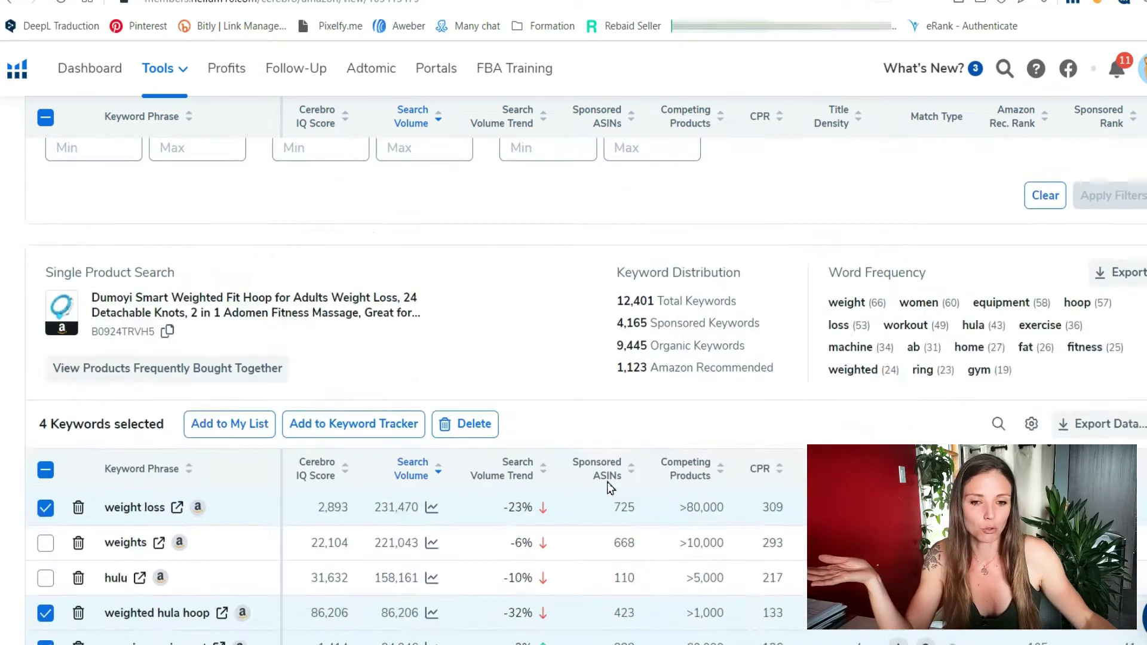
scroll(651, 359, "down", 5)
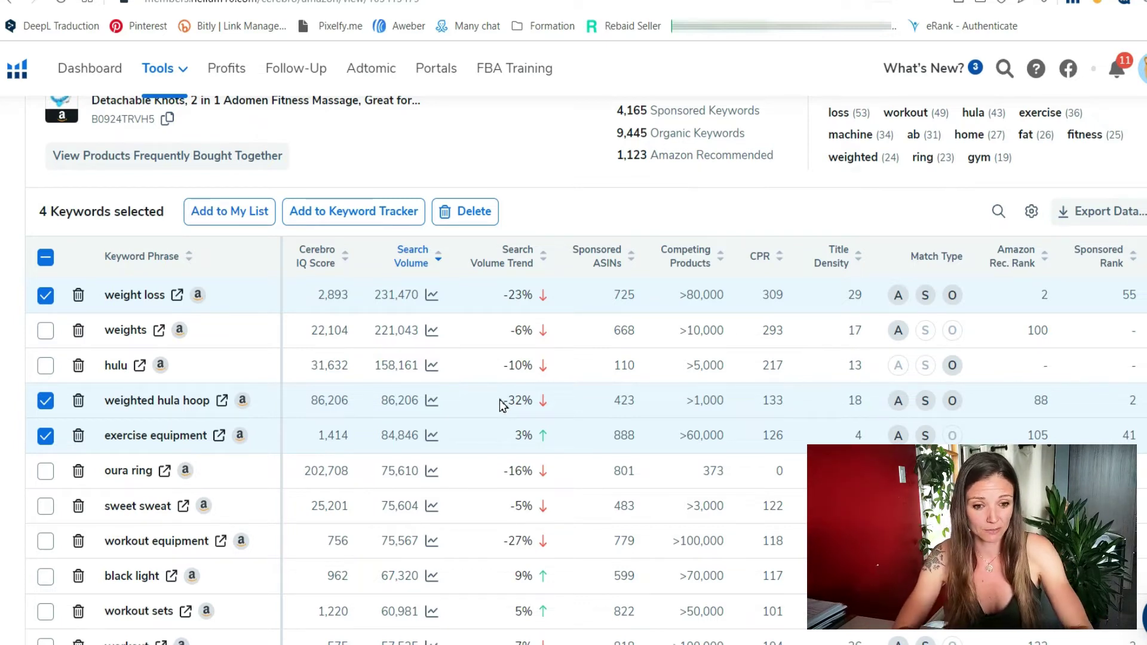
scroll(791, 507, "down", 5)
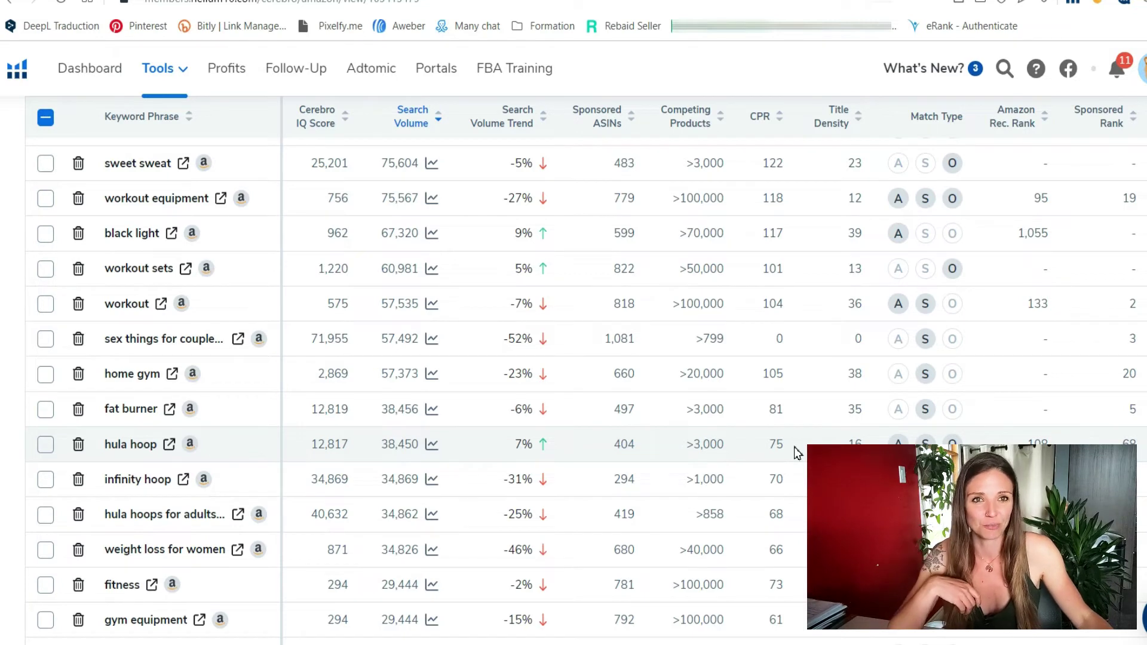
scroll(649, 470, "up", 5)
scroll(645, 453, "up", 3)
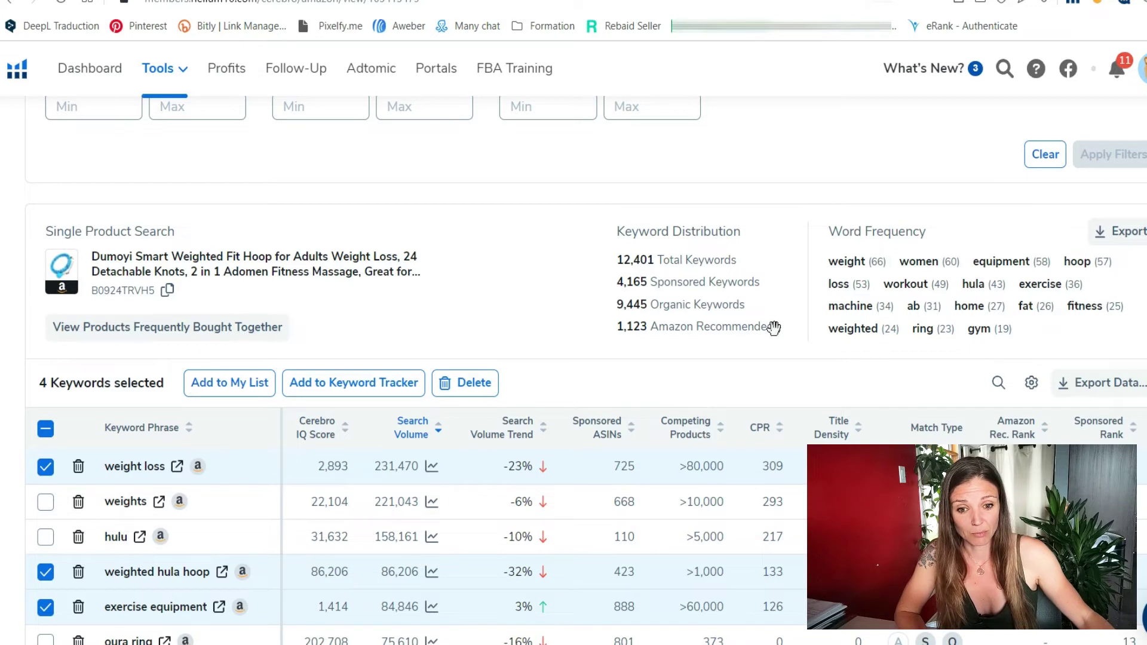
scroll(745, 494, "up", 7)
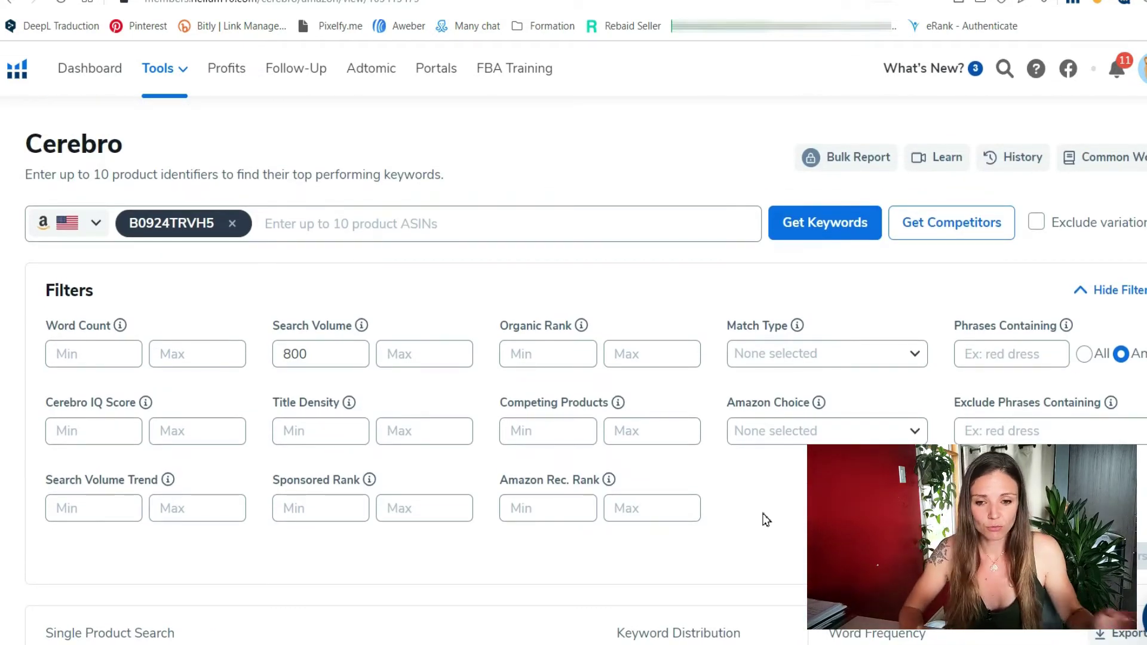
Copy the keyword phrase "weighted hula hoop" from the results list
scroll(766, 518, "down", 9)
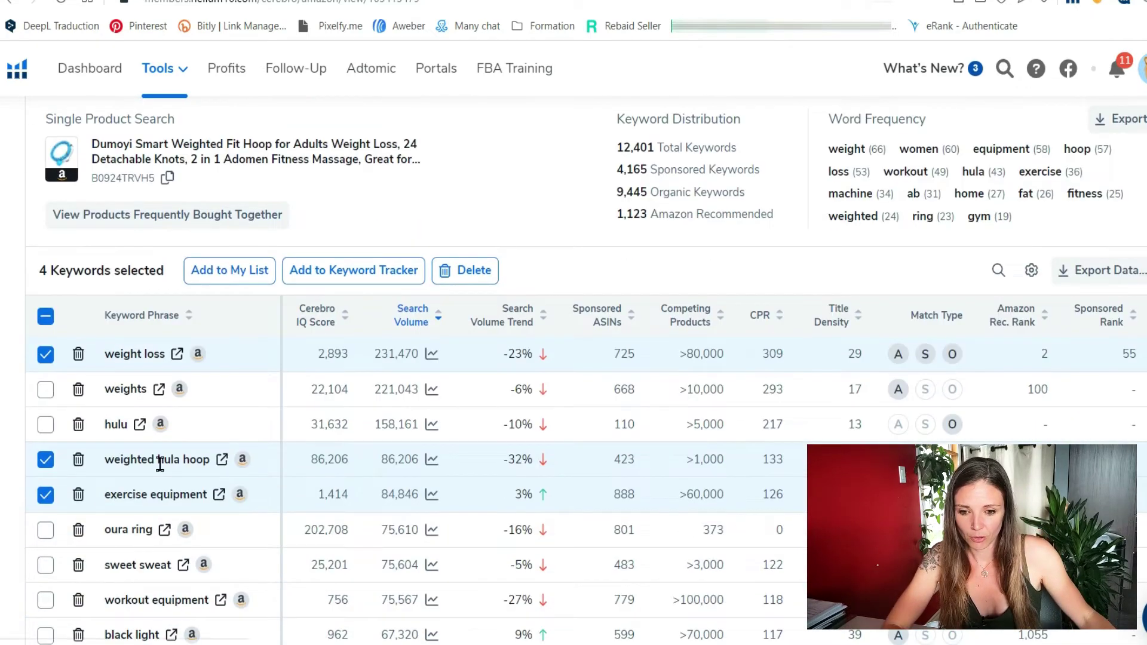
left_click_drag(103, 460, 210, 460)
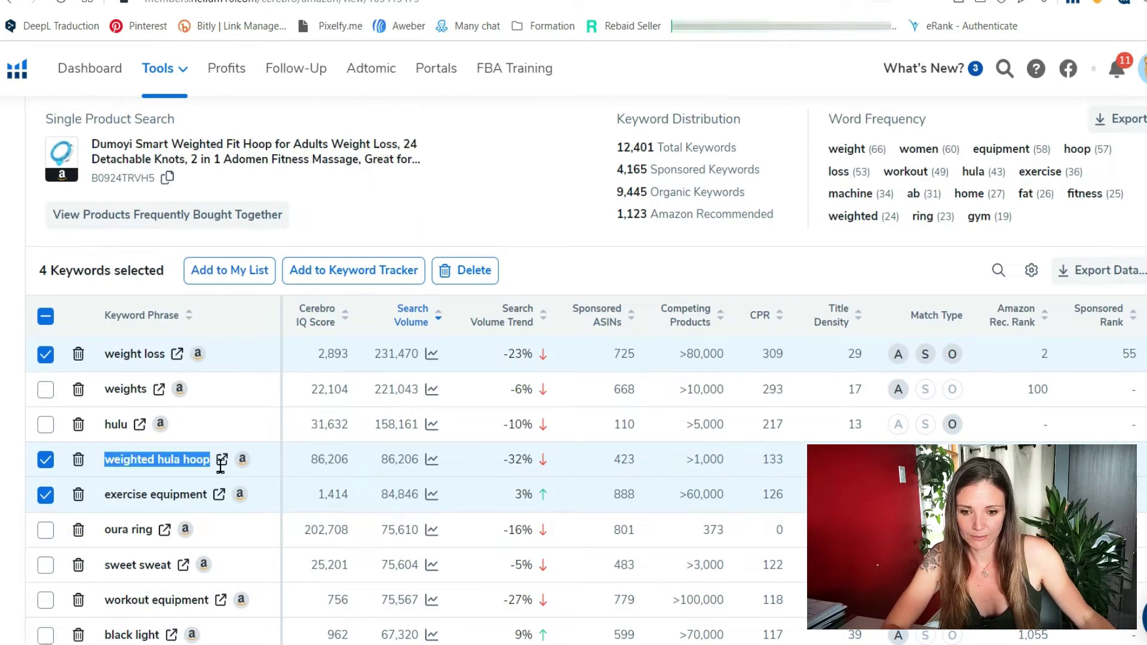
right_click(185, 457)
left_click(237, 307)
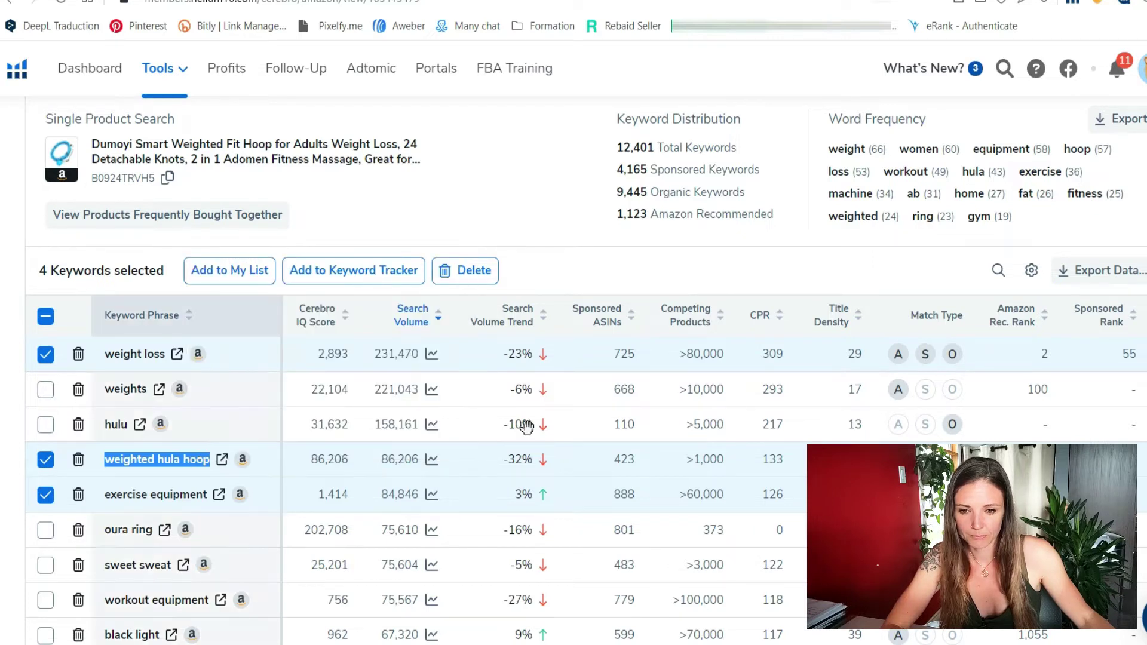
Open the Magnet keyword research tool and get suggestions for the keyword "hula hoops for adults weight loss"
scroll(194, 154, "up", 9)
left_click(182, 71)
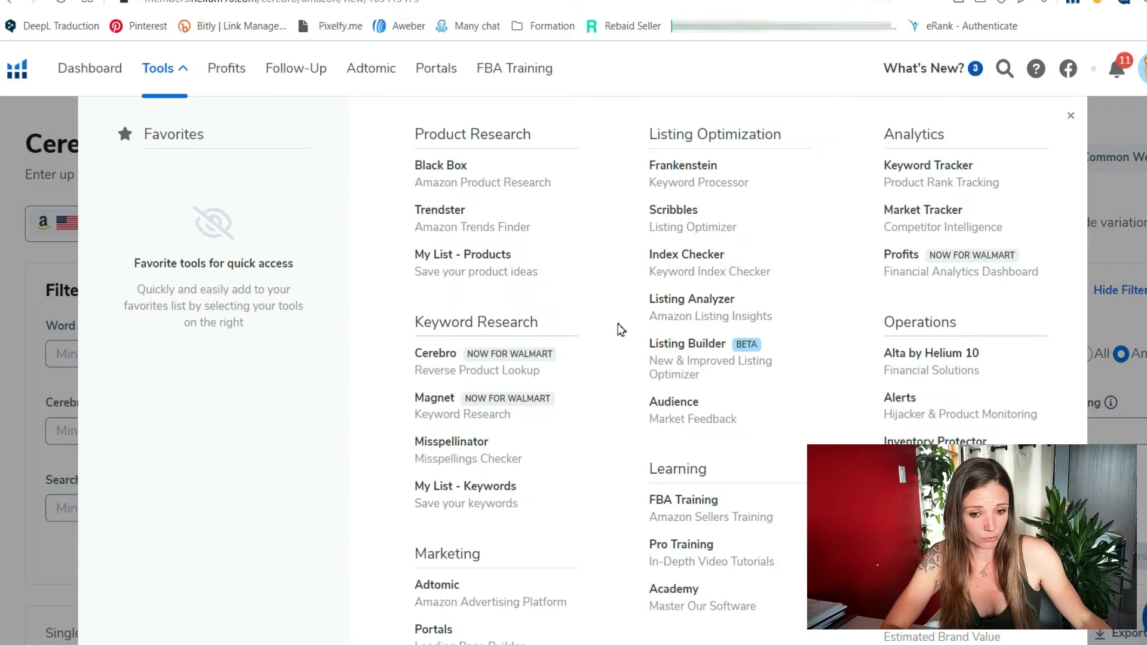
left_click(421, 416)
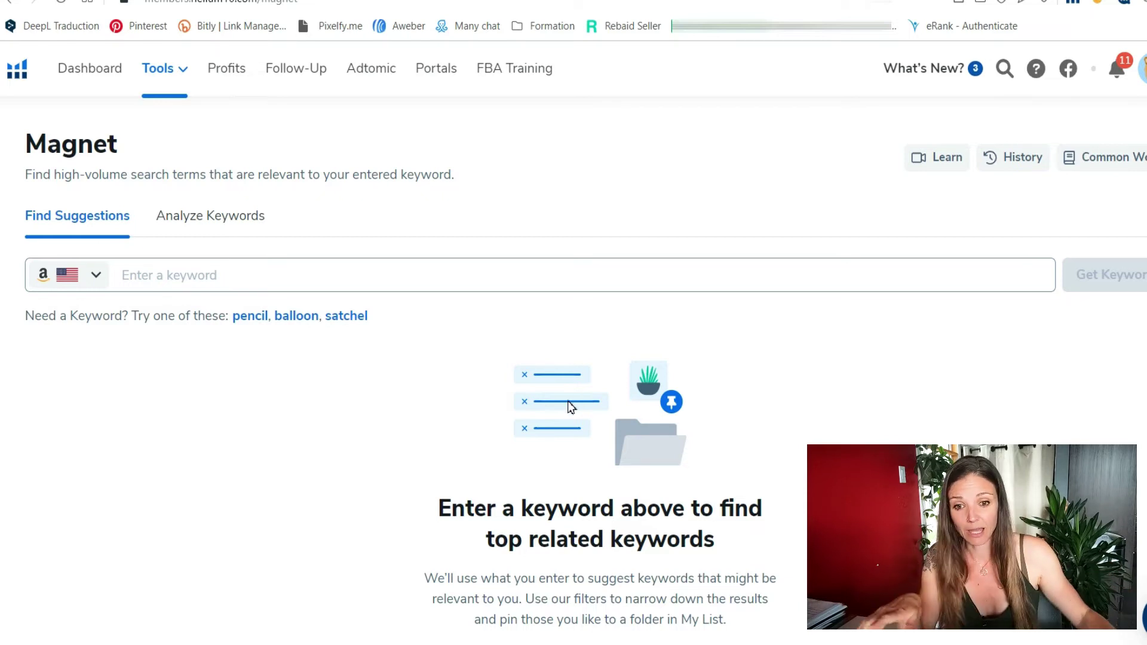
left_click(195, 283)
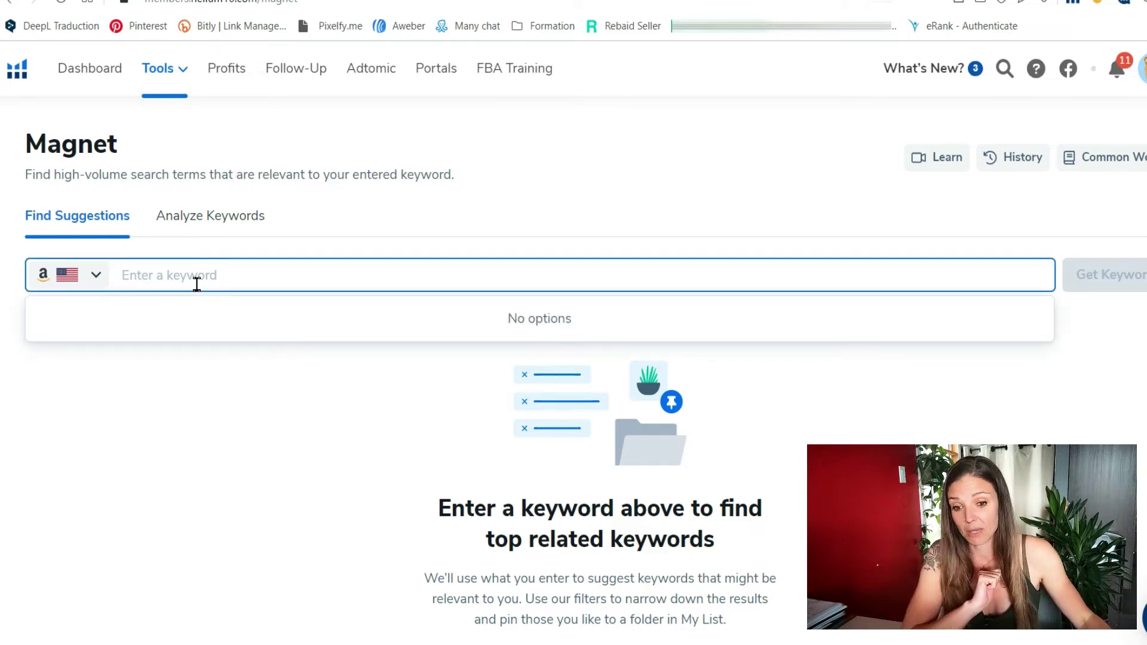
type("hula hoop")
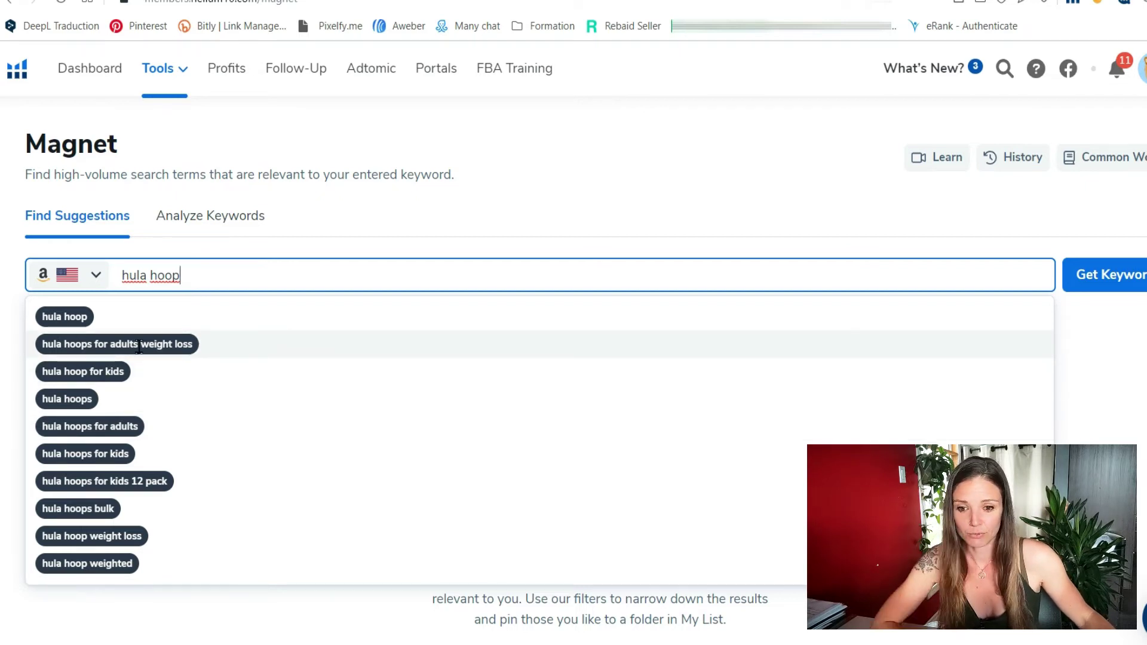
left_click(108, 344)
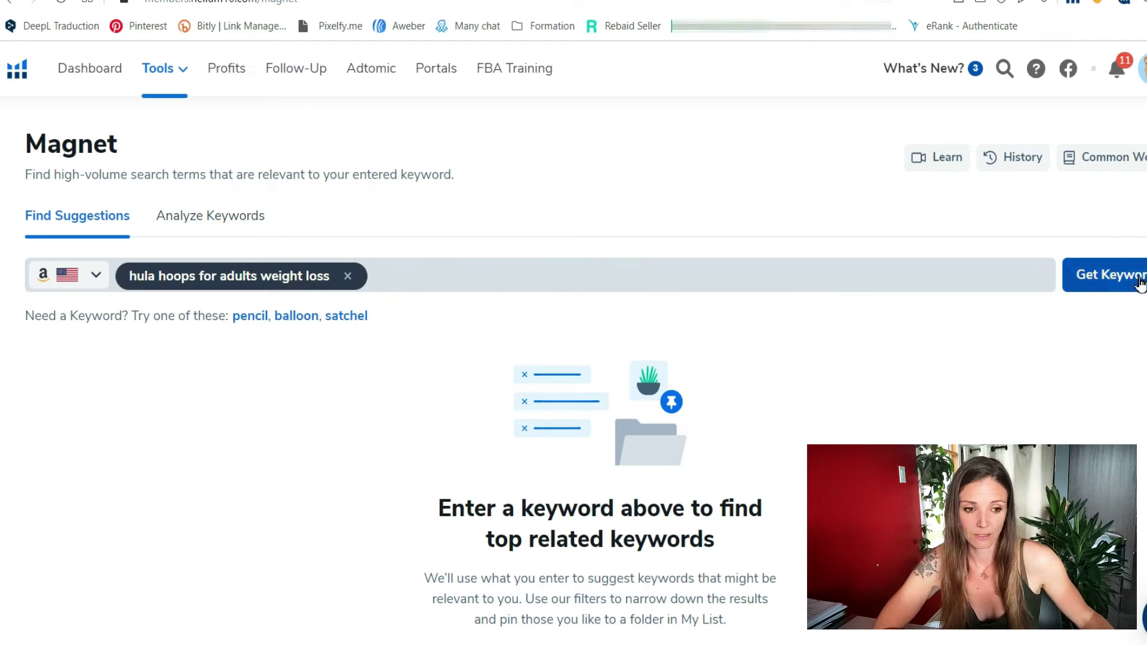
left_click(1104, 274)
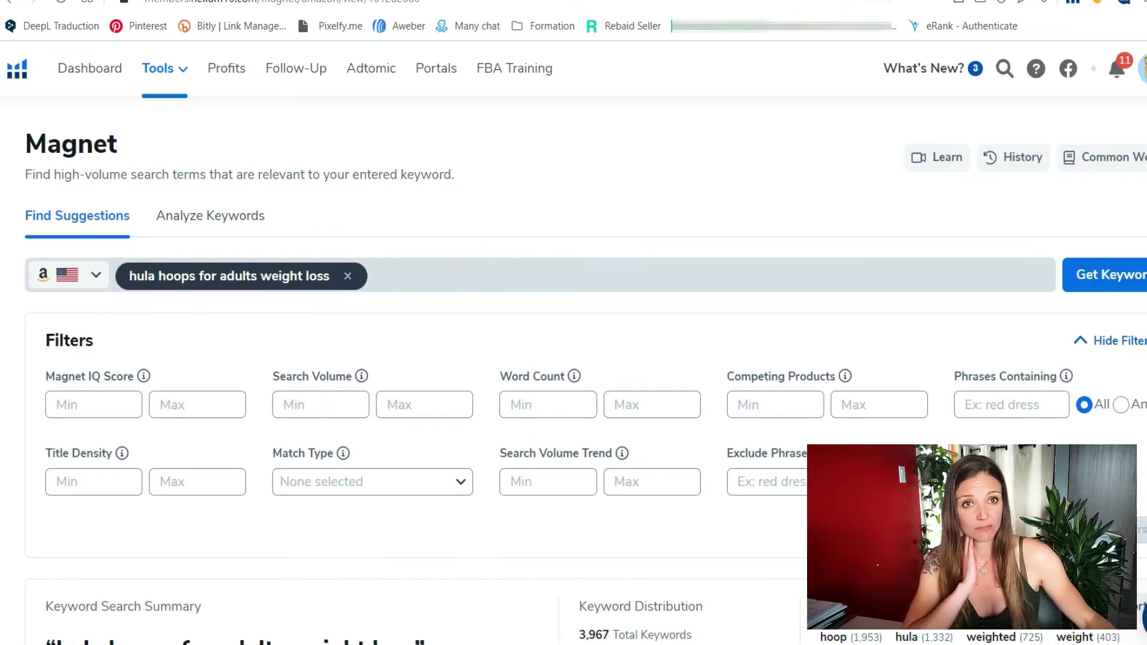
Filter the suggested keywords to a minimum search volume of 800 and show the filtered list
left_click(299, 405)
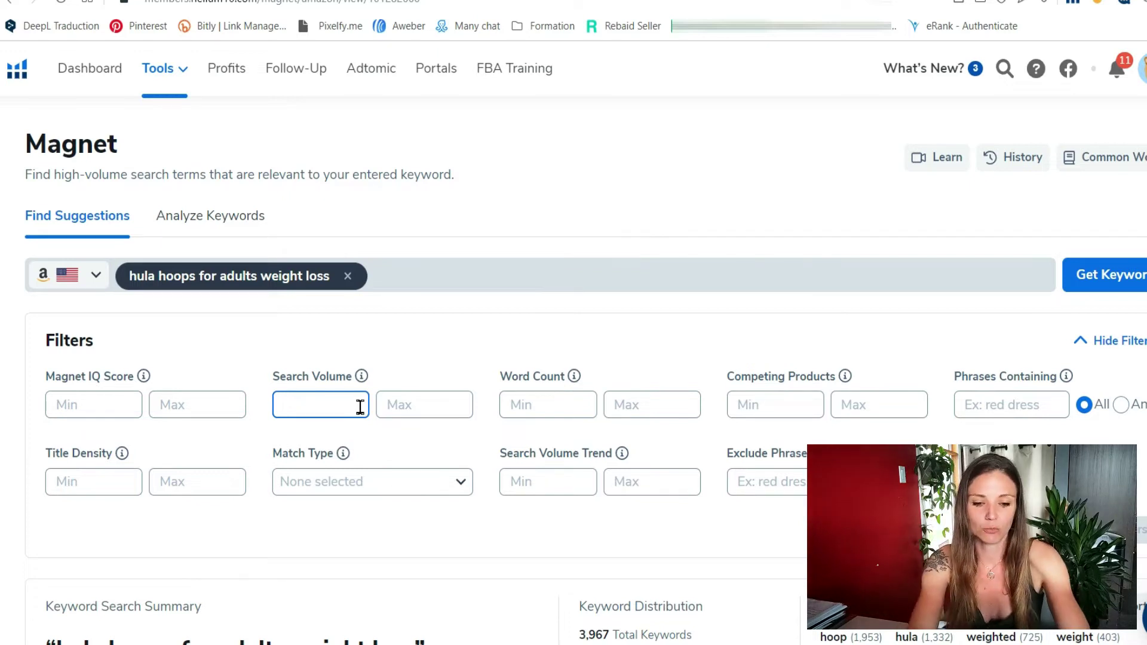
type("800")
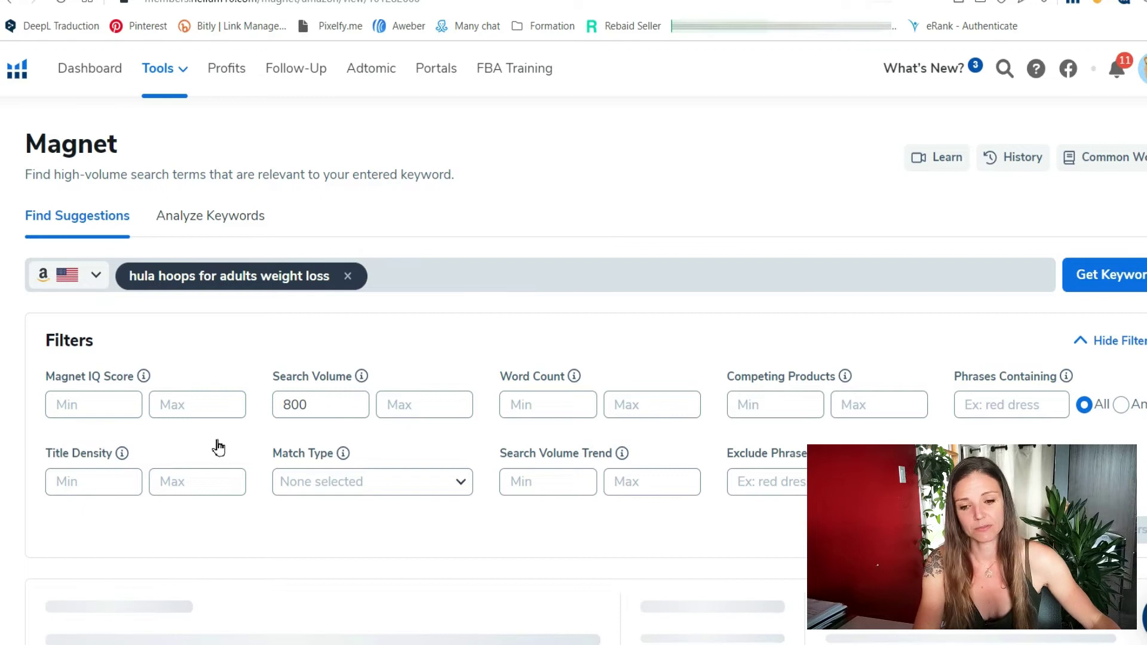
scroll(283, 328, "down", 8)
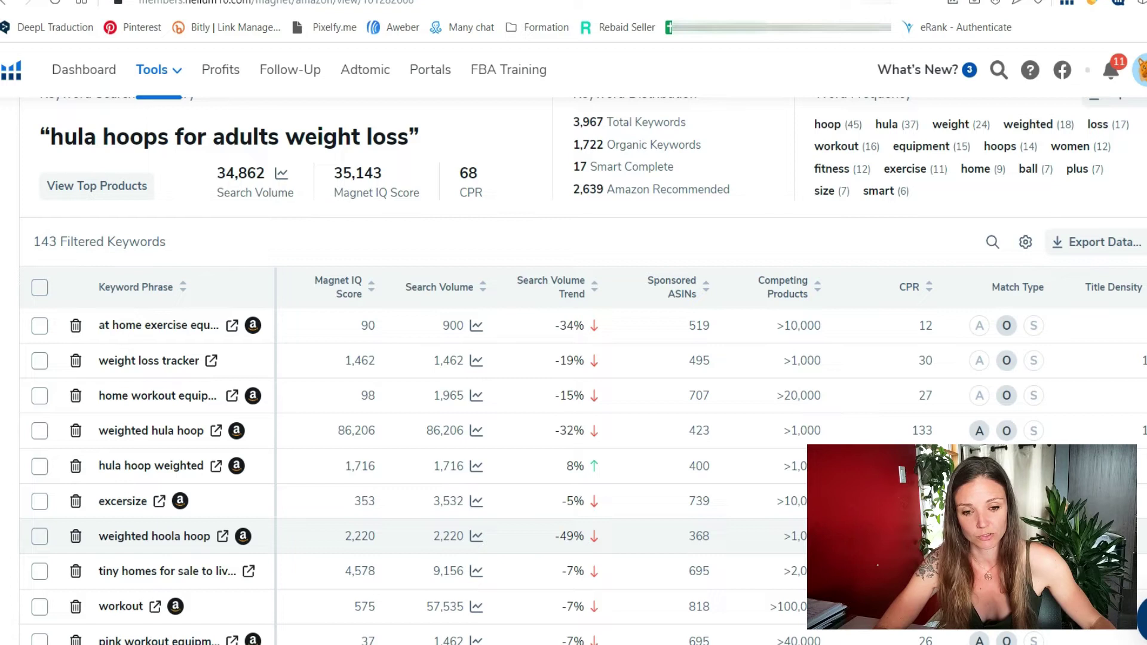
Sort the filtered keywords by search volume from highest to lowest and look through the top phrases
left_click(487, 287)
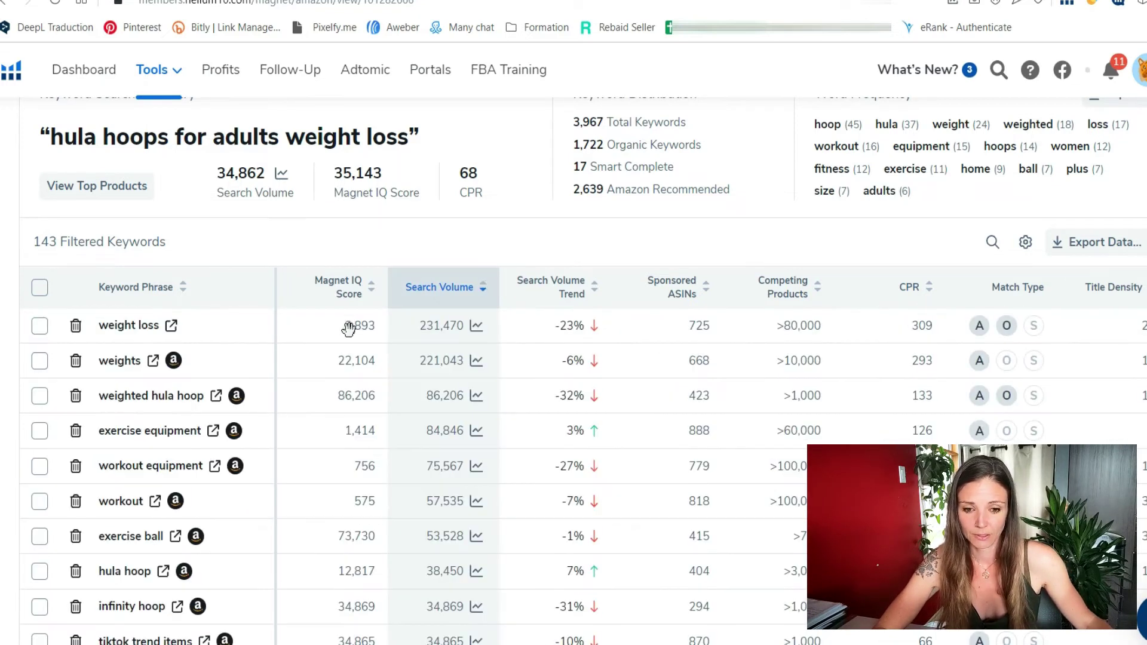
scroll(526, 406, "down", 6)
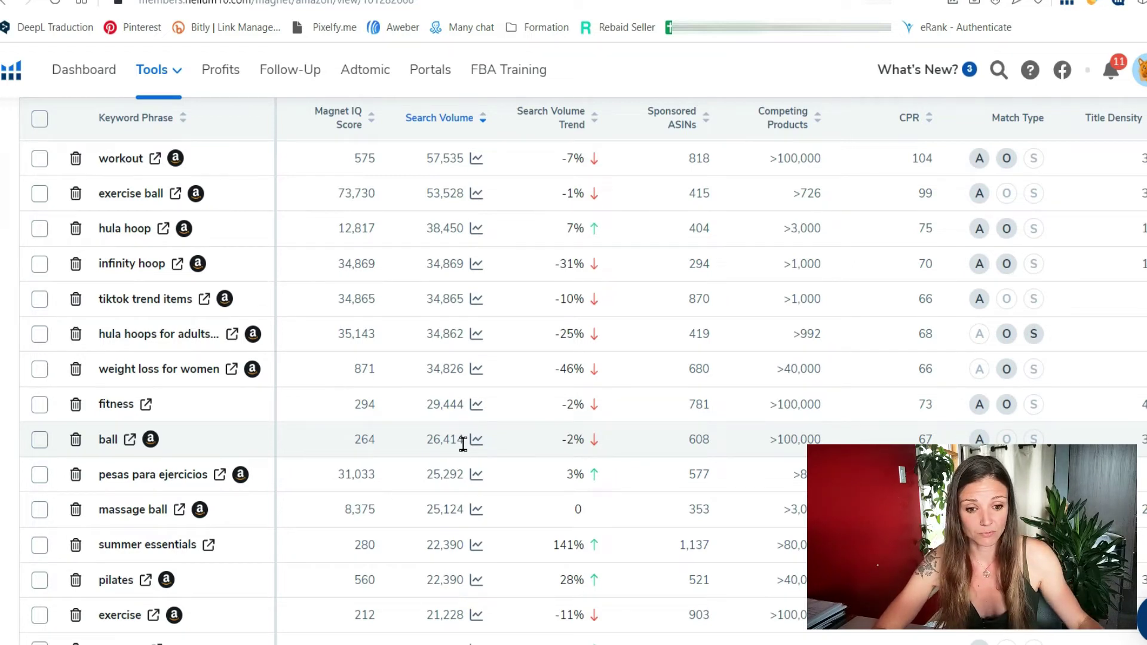
scroll(604, 530, "up", 1)
scroll(604, 530, "up", 5)
scroll(481, 476, "down", 3)
scroll(487, 472, "up", 6)
scroll(120, 362, "down", 3)
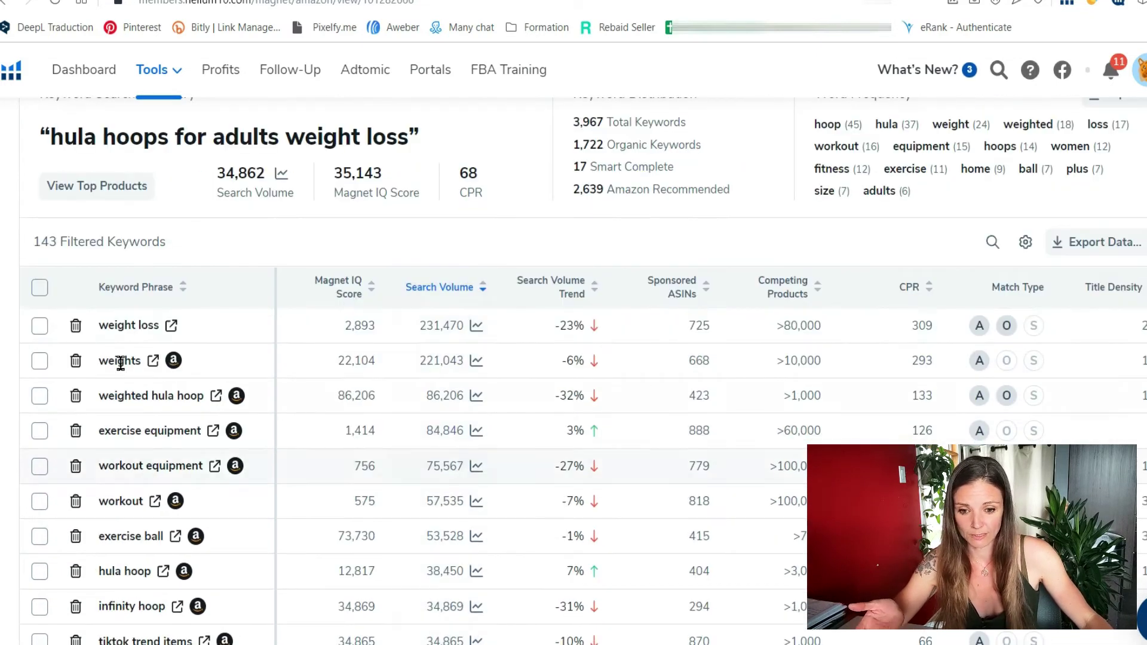
scroll(41, 294, "down", 3)
scroll(46, 245, "up", 3)
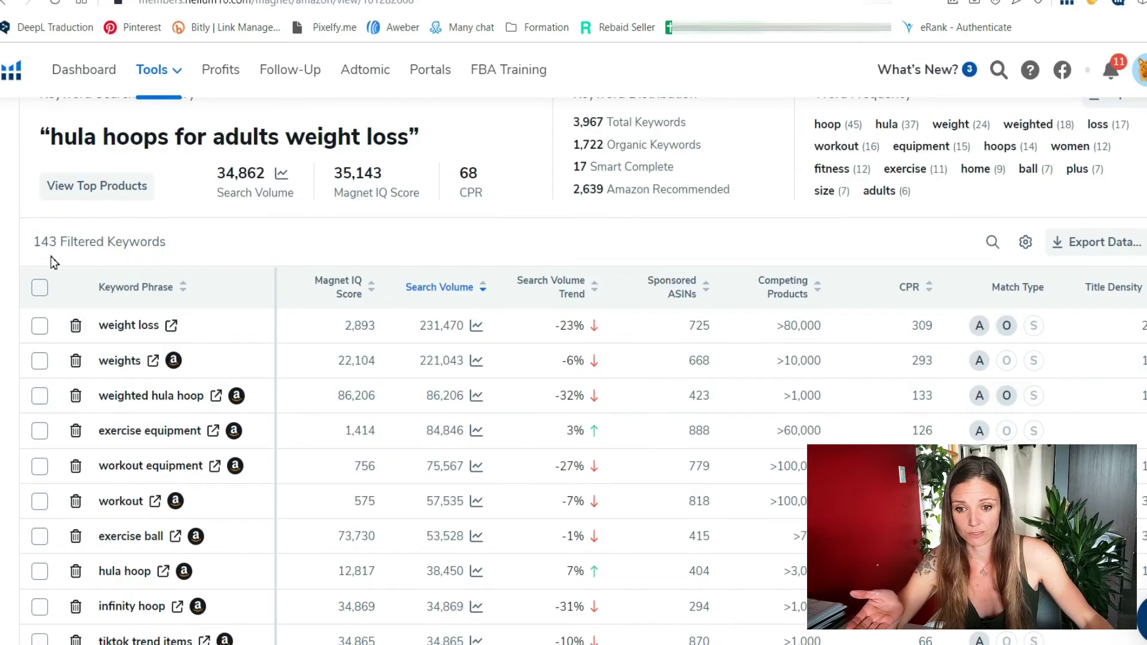
Select only the keywords "workout equipment", "hula hoop" and "fitness equipment" in the sorted results
left_click(39, 287)
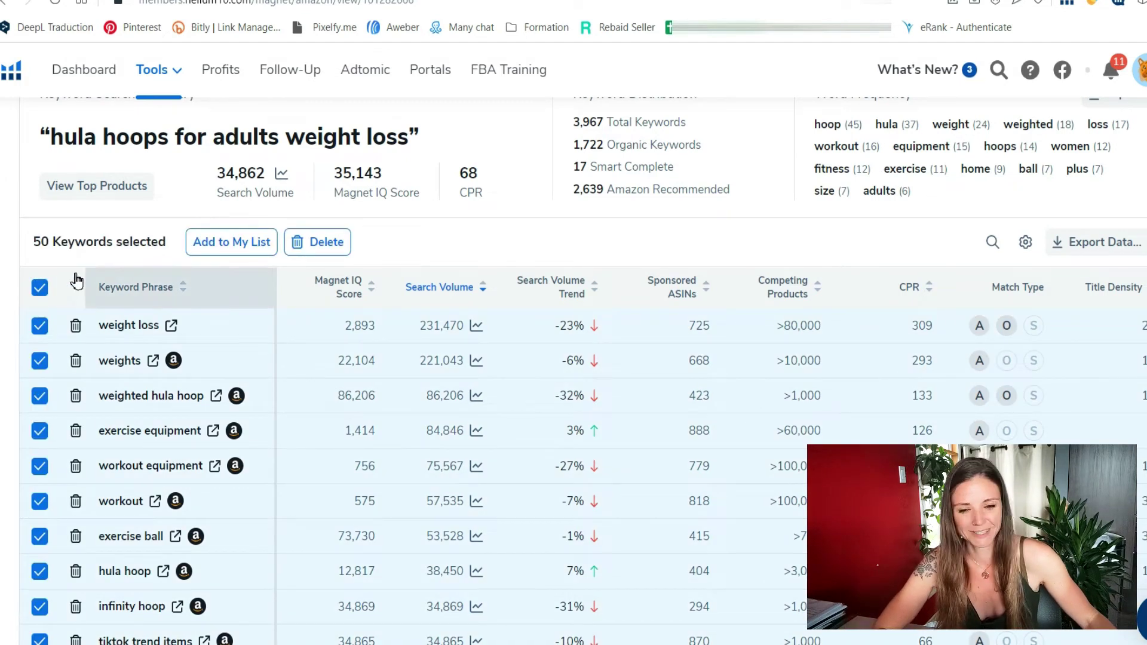
left_click(42, 289)
scroll(45, 293, "down", 3)
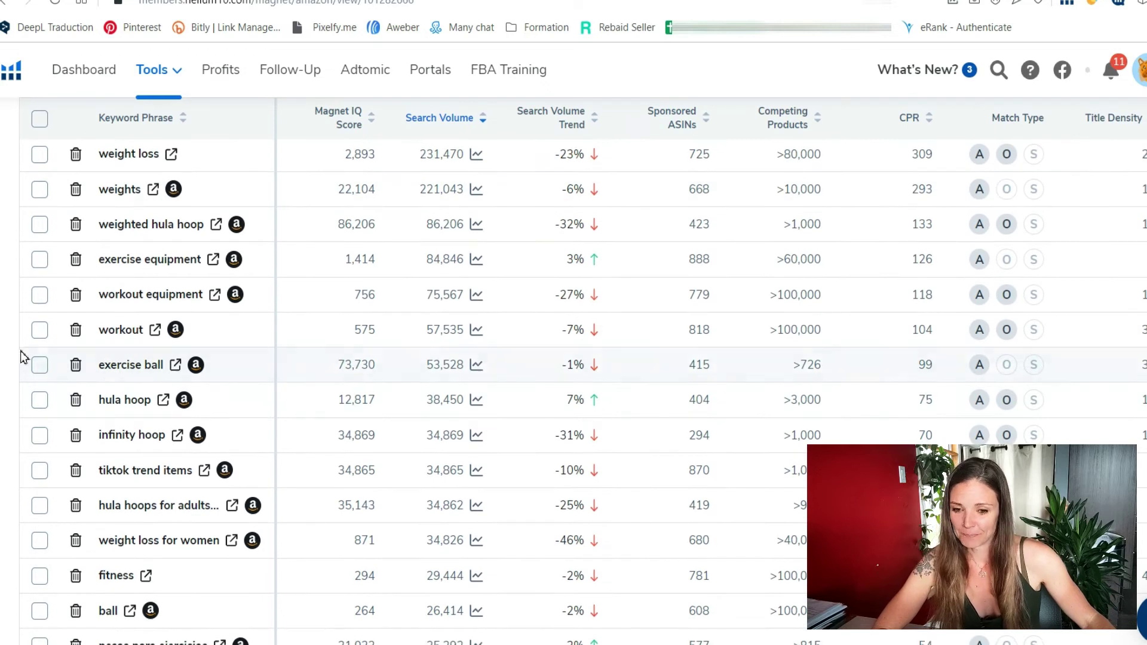
left_click(39, 294)
left_click(39, 400)
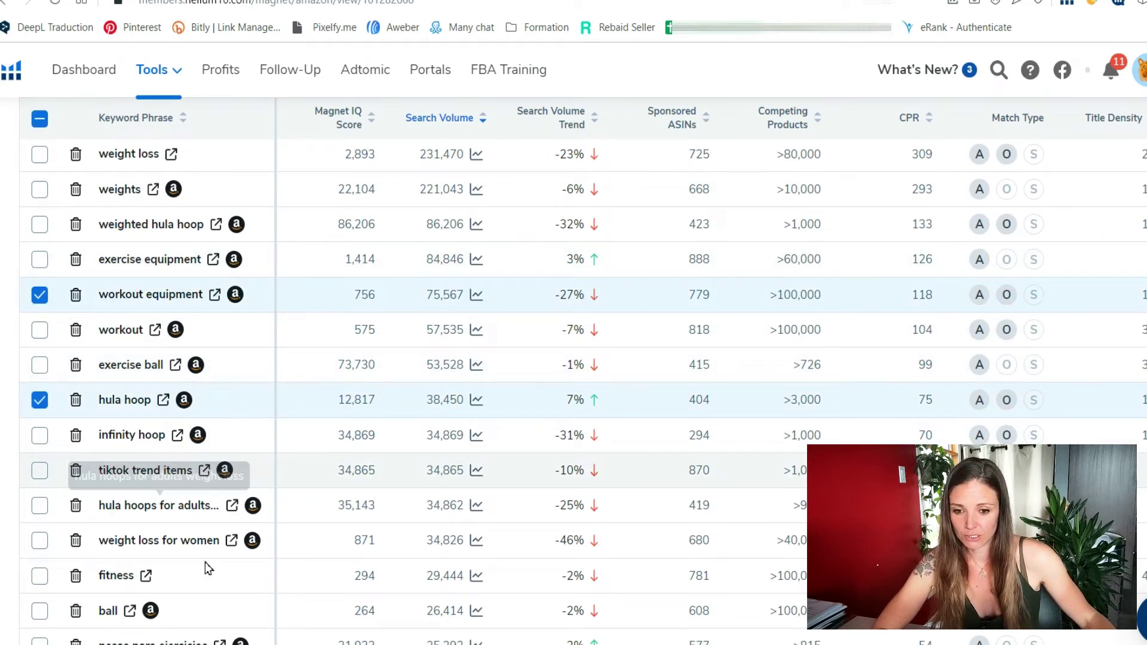
scroll(205, 563, "down", 3)
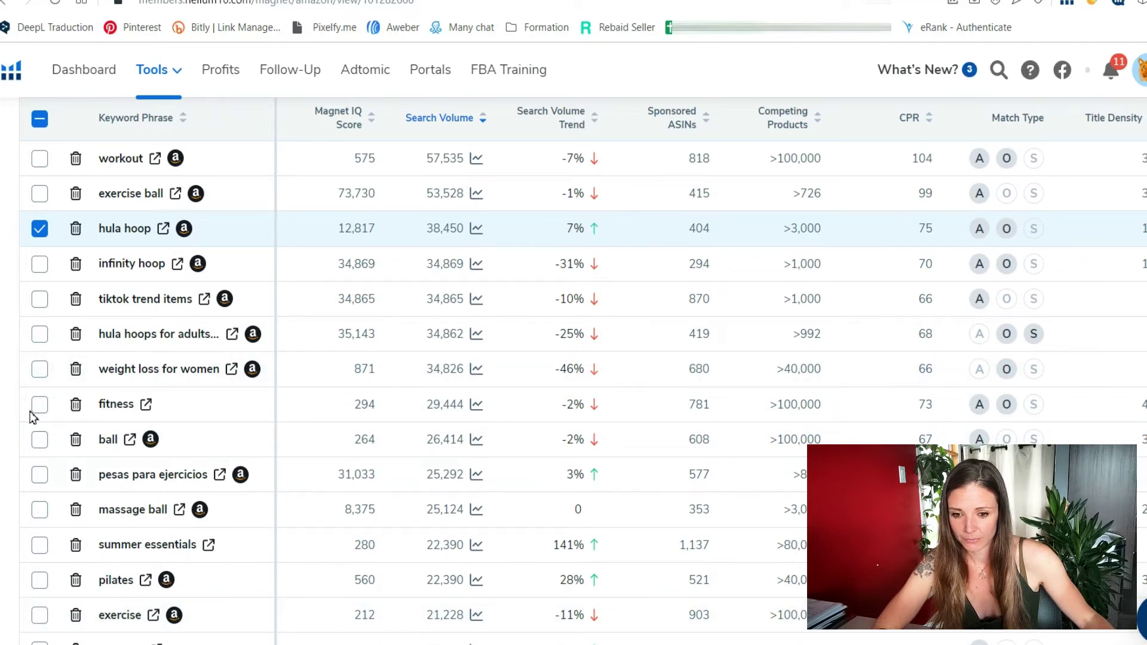
scroll(266, 586, "down", 3)
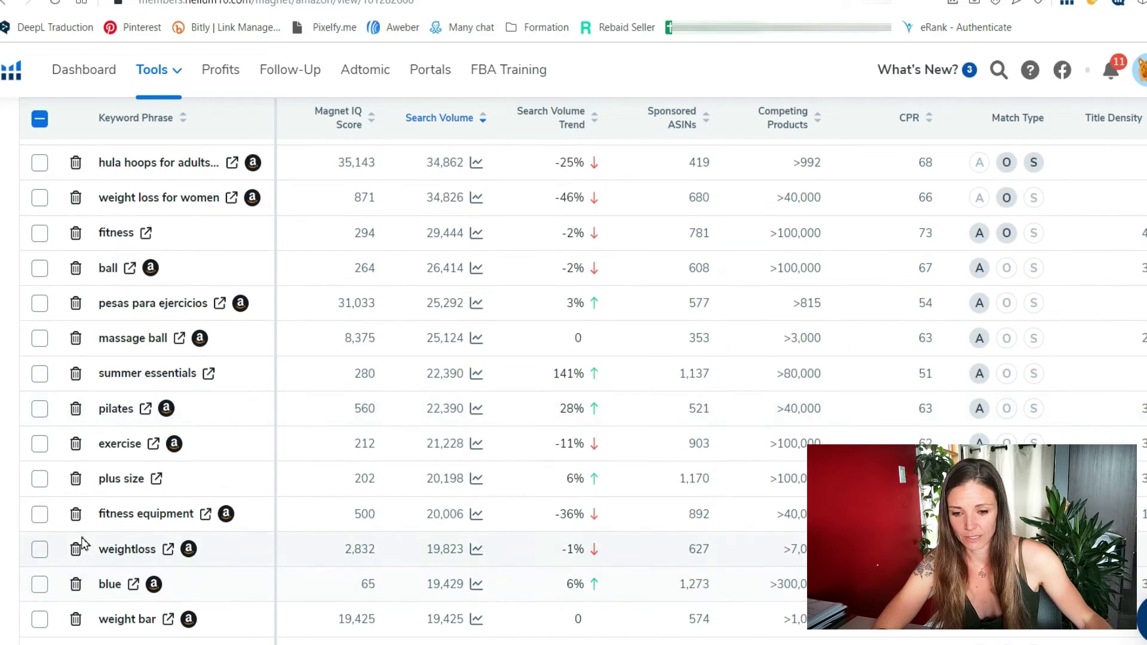
left_click(40, 514)
scroll(356, 531, "down", 3)
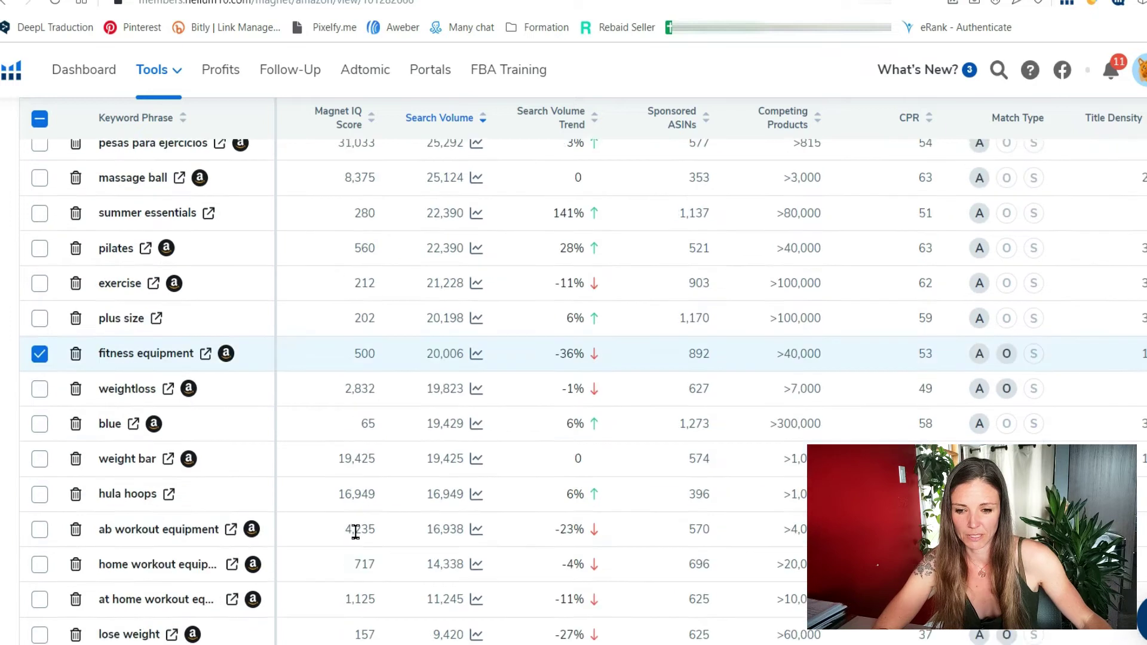
Add the selected keywords to the "hula hoop" folder and check the folder's keyword count
scroll(388, 532, "down", 3)
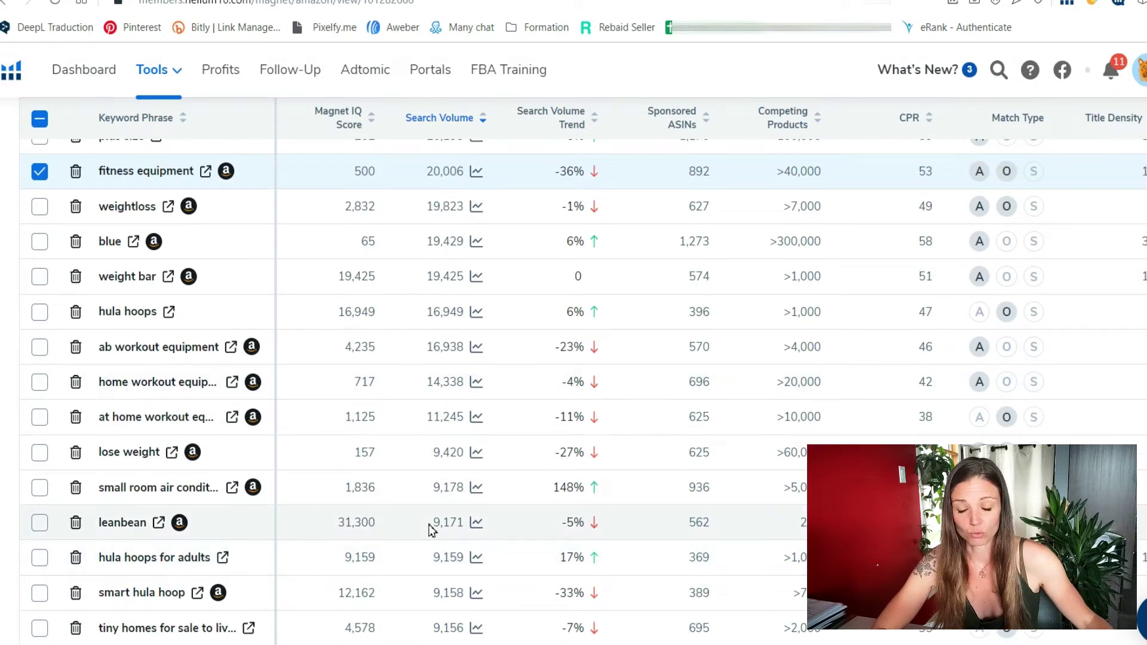
scroll(430, 529, "down", 3)
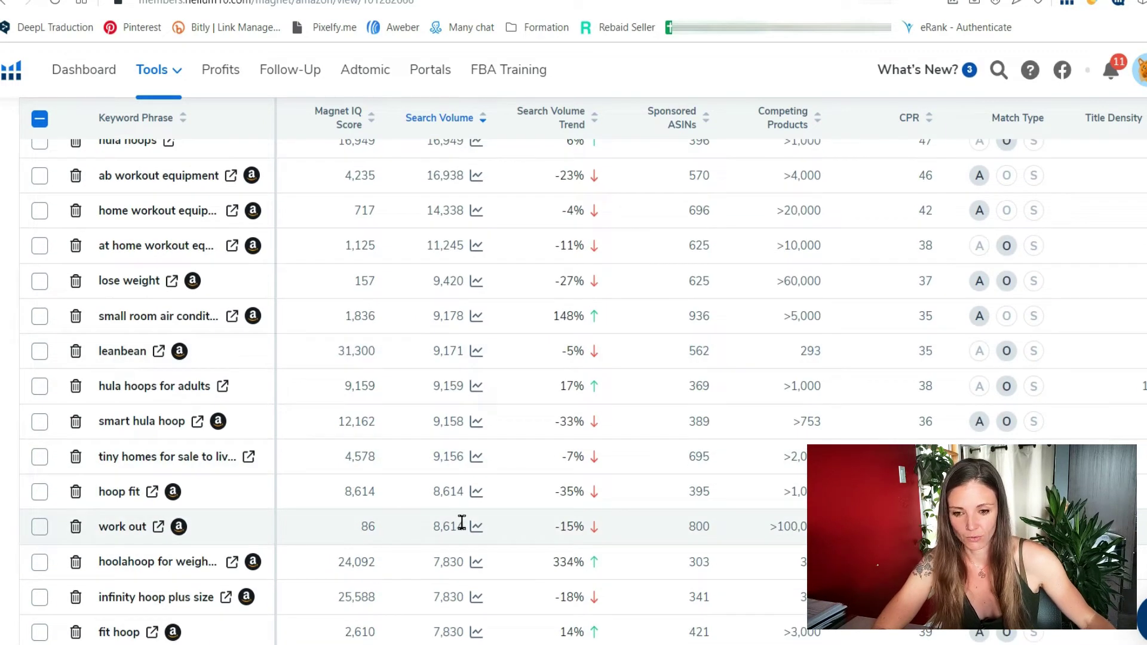
scroll(402, 567, "up", 6)
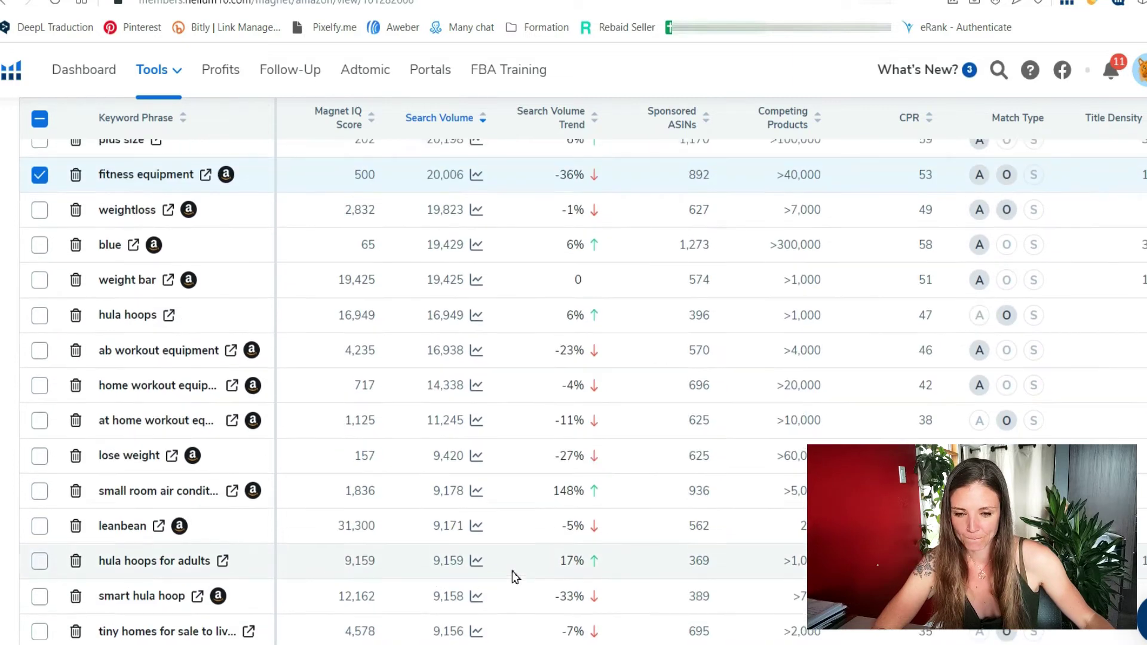
scroll(481, 521, "up", 15)
scroll(463, 532, "down", 3)
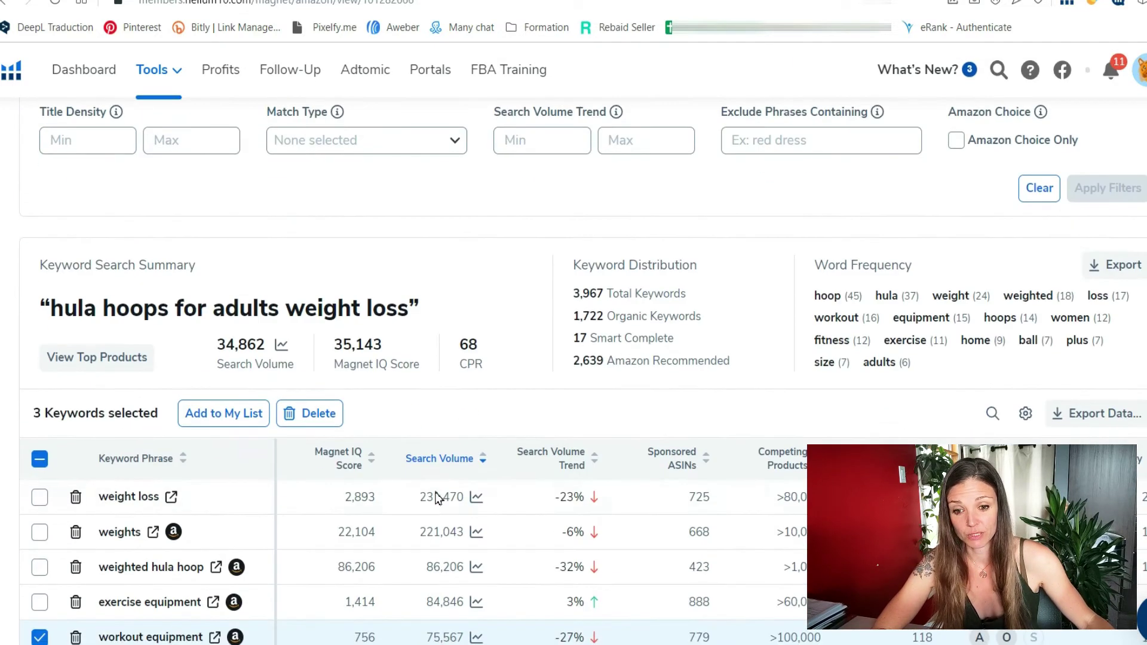
left_click(242, 418)
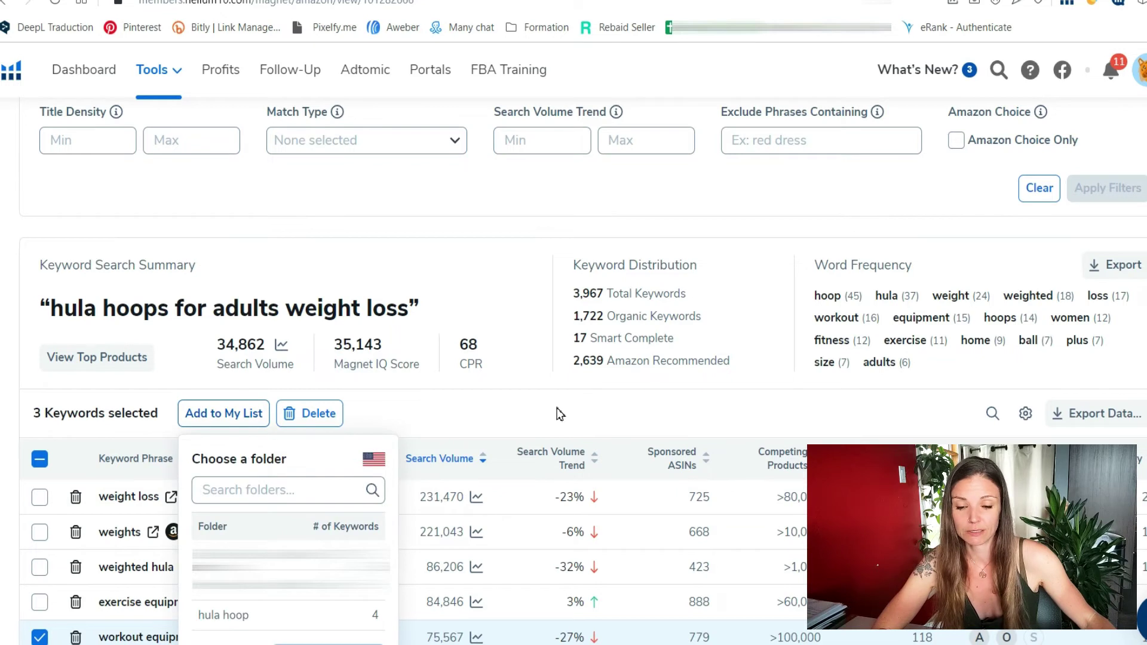
scroll(296, 435, "down", 3)
left_click(236, 449)
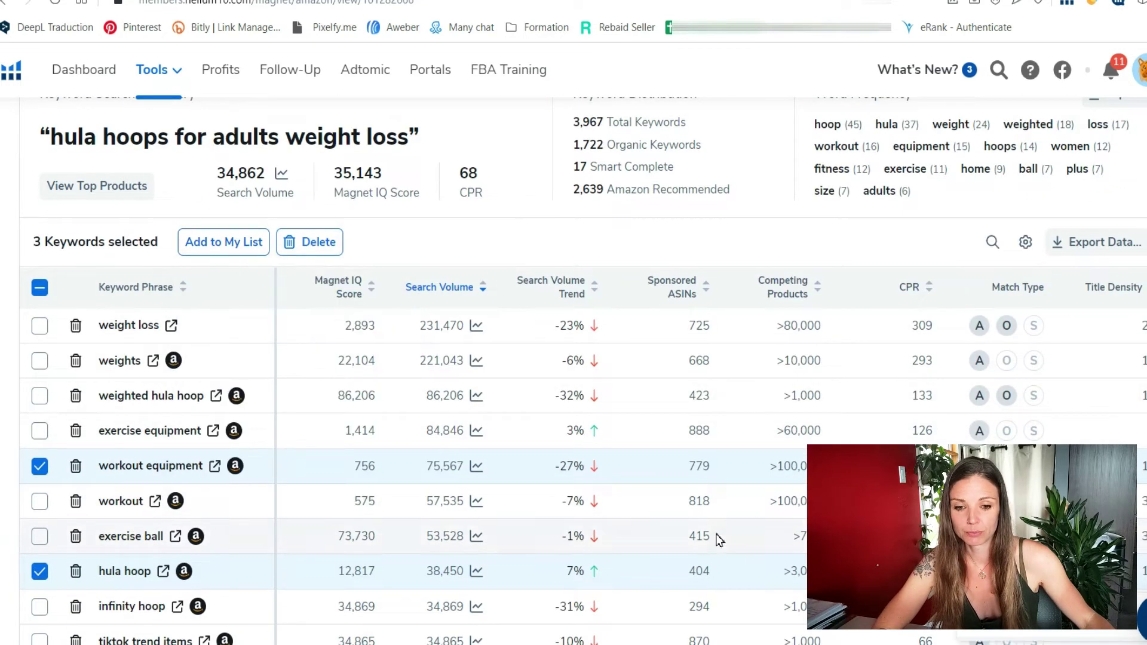
left_click(241, 245)
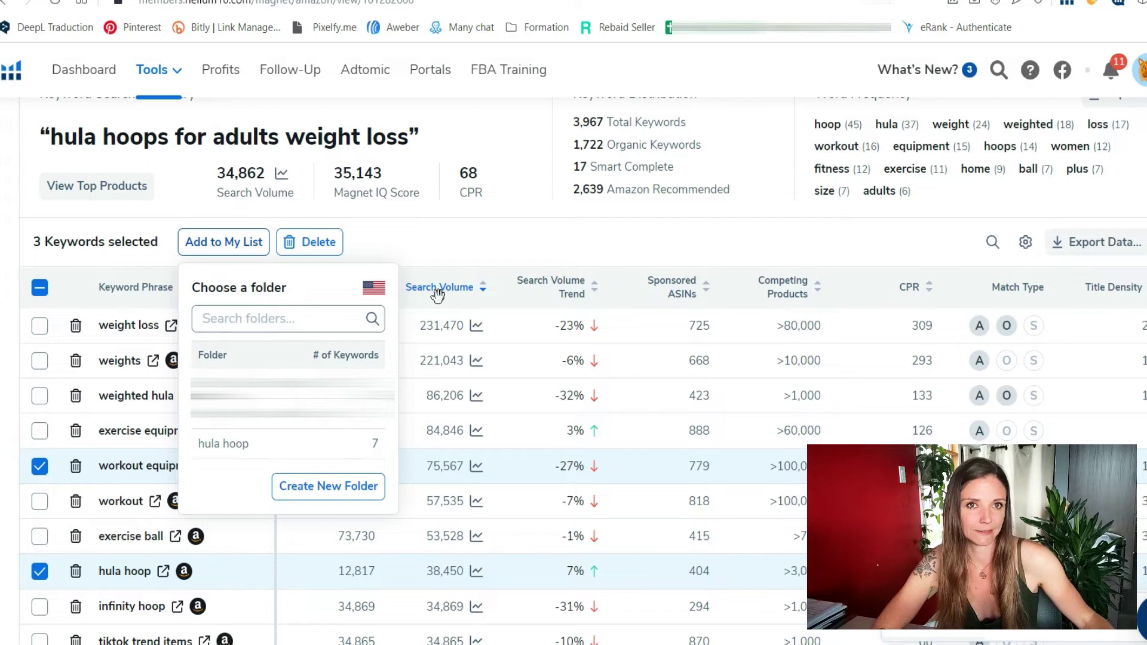
left_click(499, 258)
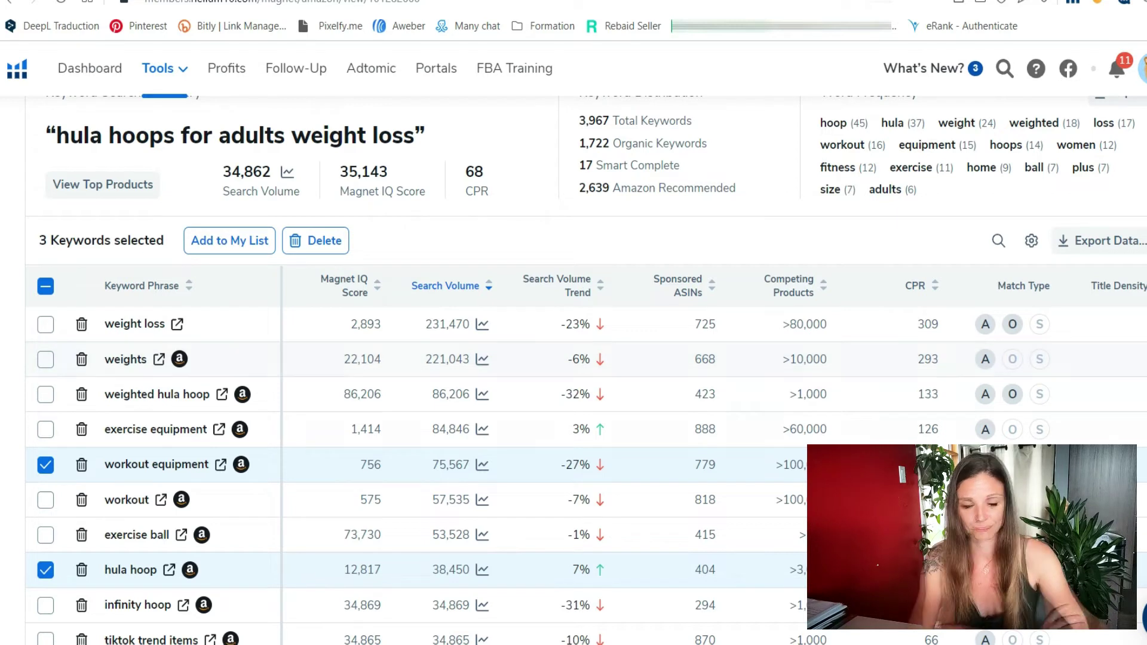
Compare the search volume and CPR of "weight loss hula hoop" with those of "weight loss for women"
scroll(940, 371, "down", 15)
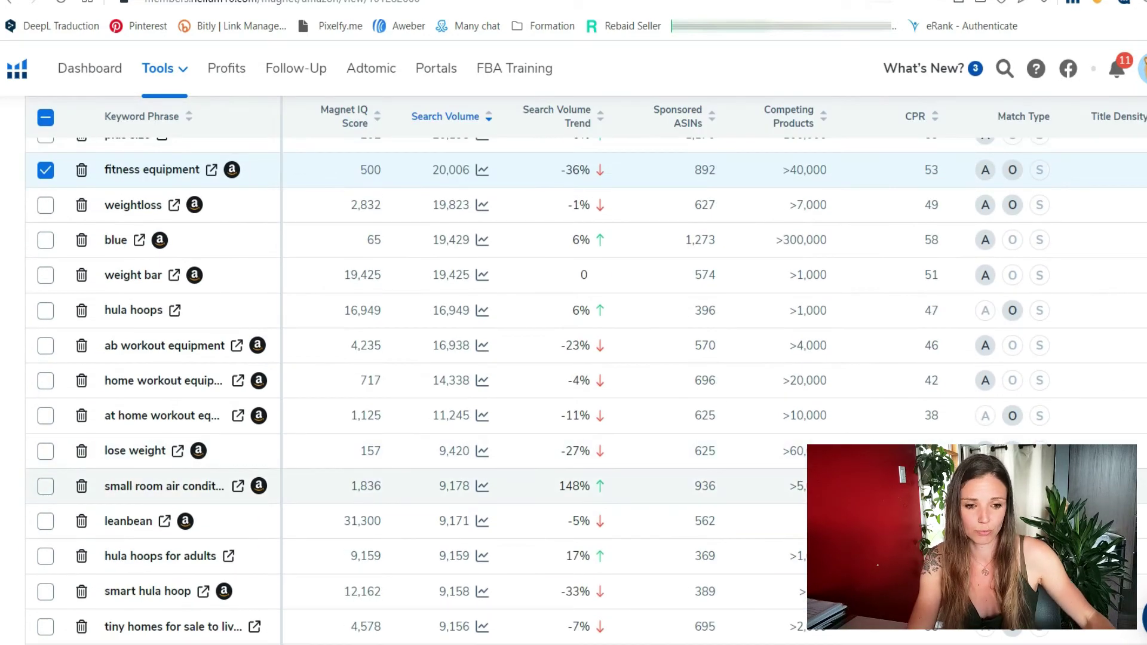
scroll(784, 462, "down", 11)
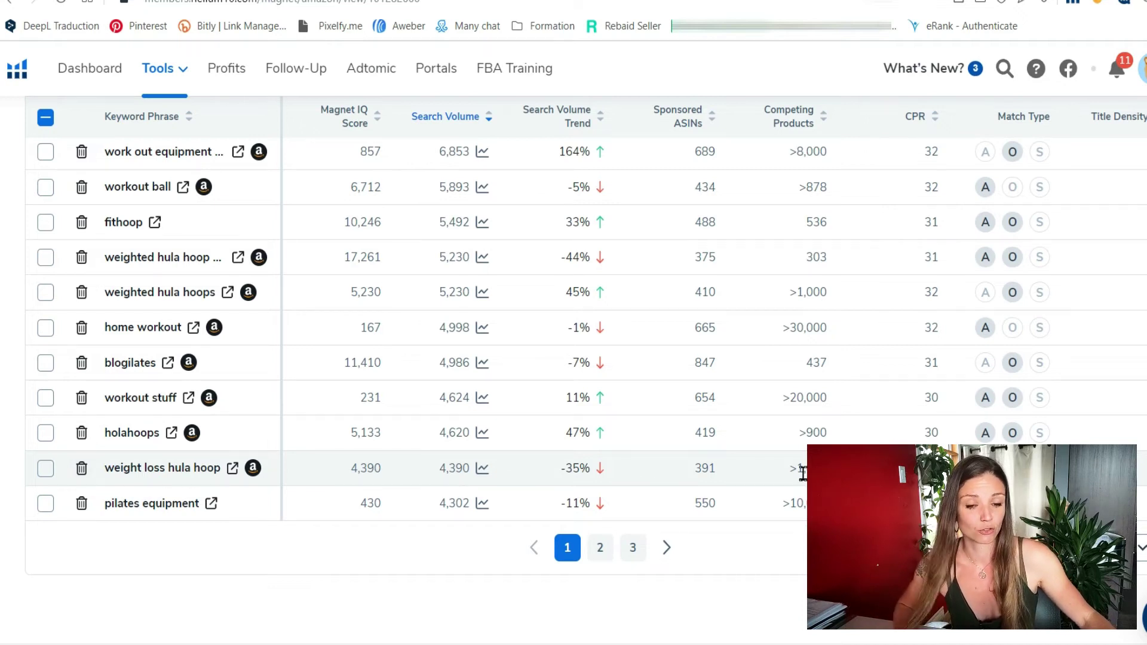
left_click_drag(439, 470, 476, 477)
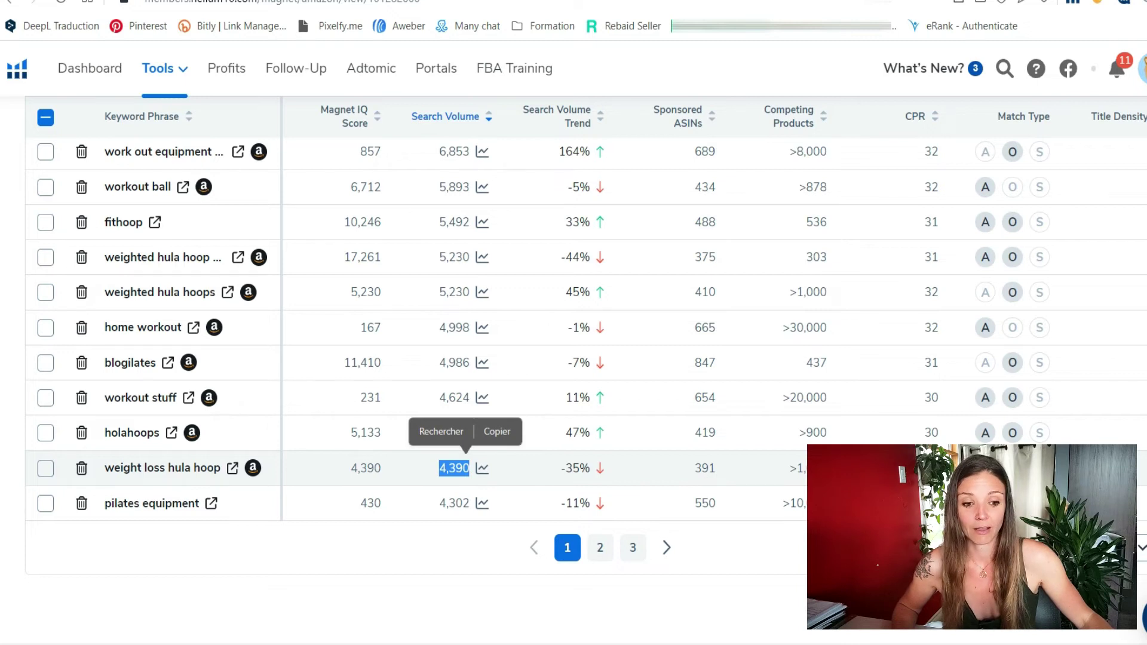
double_click(931, 468)
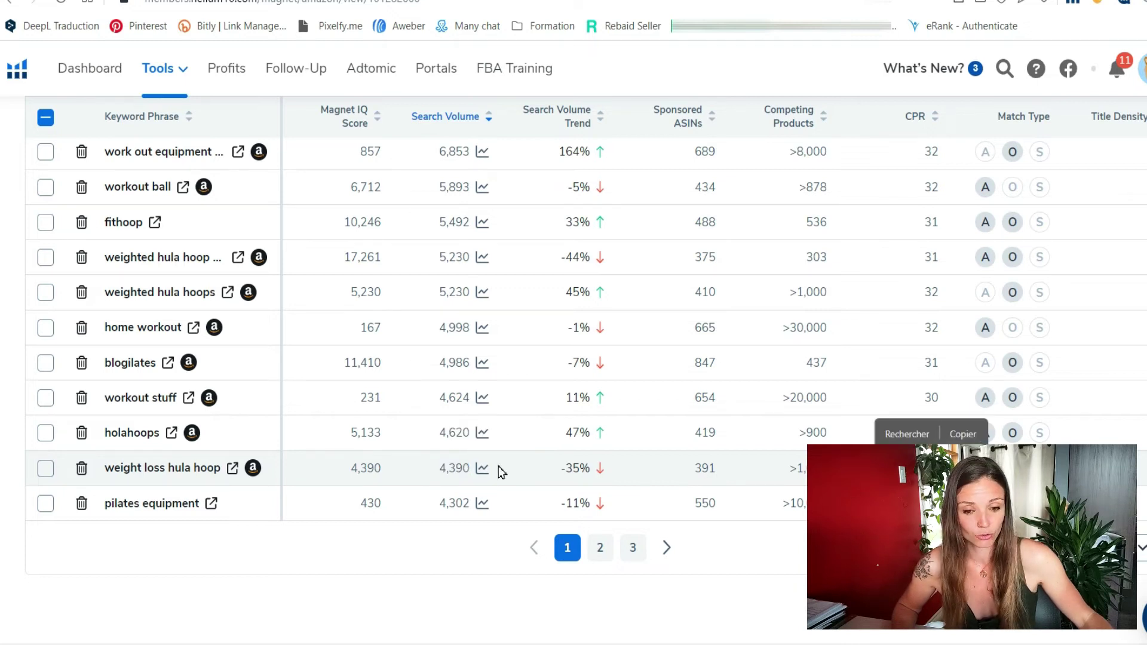
scroll(120, 430, "up", 15)
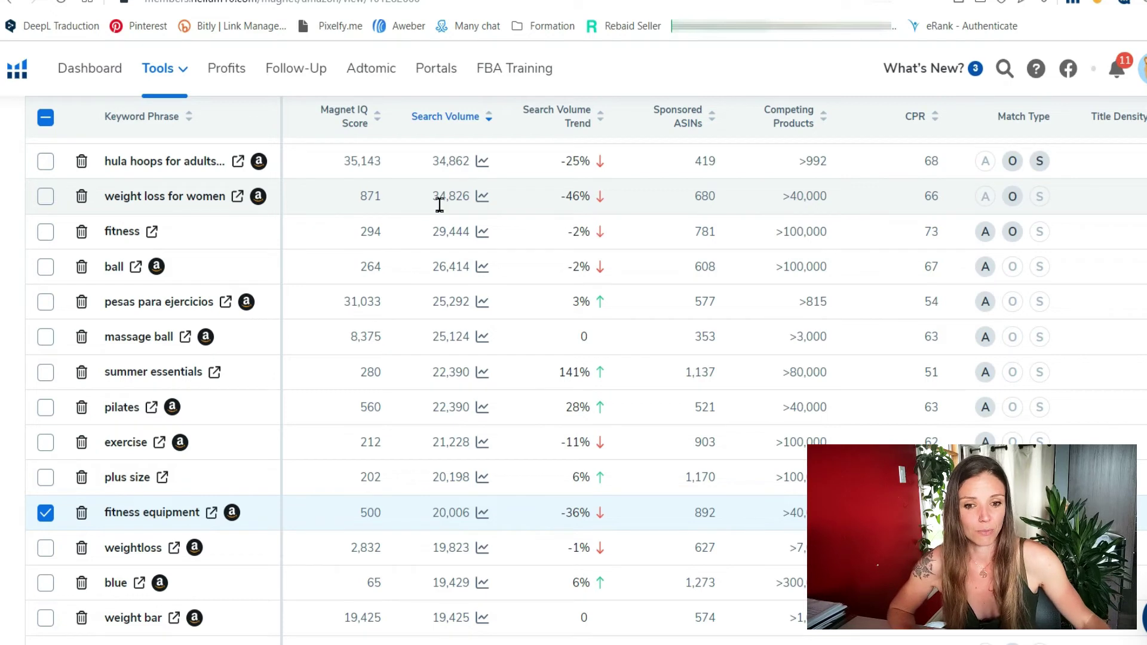
left_click_drag(431, 202, 474, 210)
left_click_drag(914, 206, 953, 205)
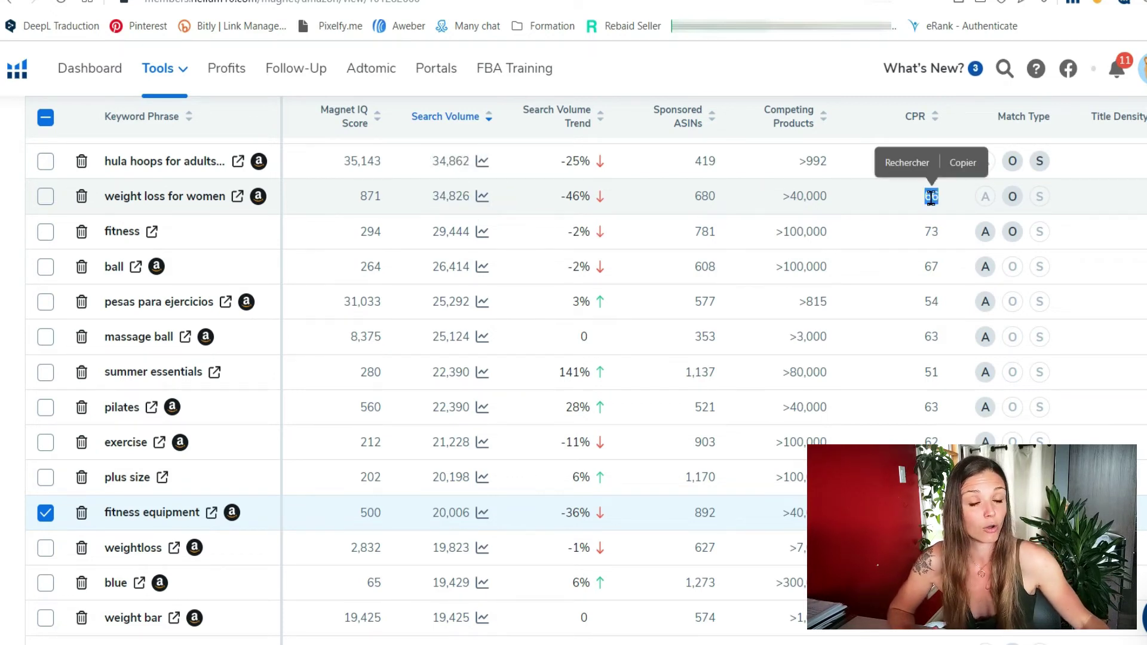
left_click(951, 205)
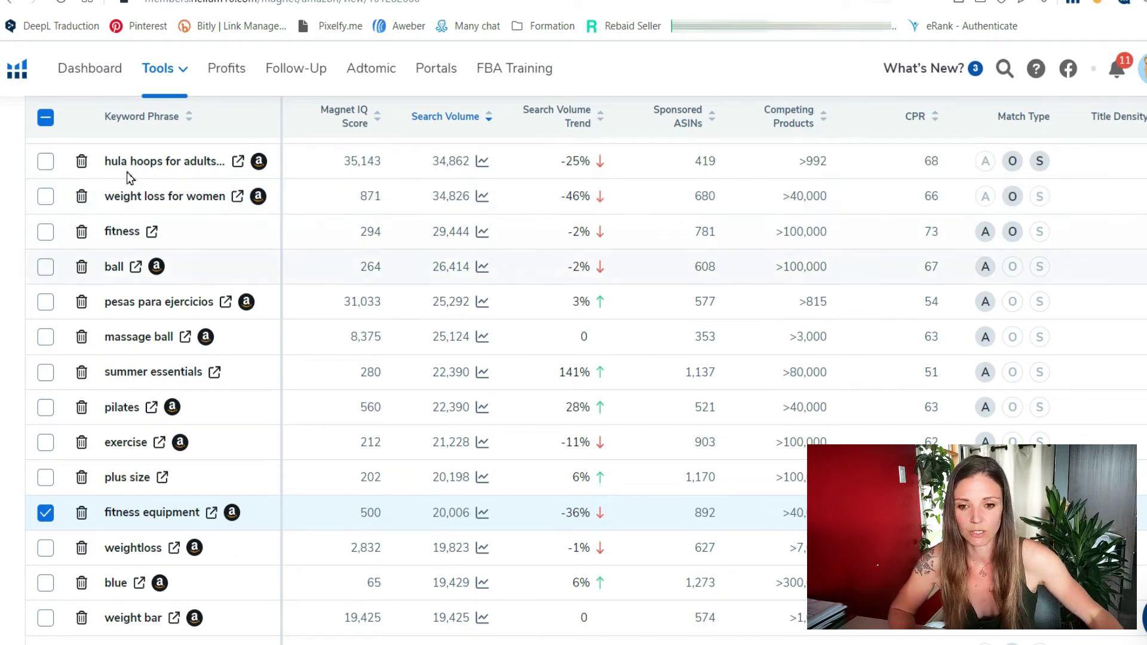
Examine the search volume history of "weight loss hula hoop" over the 1 Year period
scroll(829, 436, "down", 5)
scroll(829, 436, "down", 10)
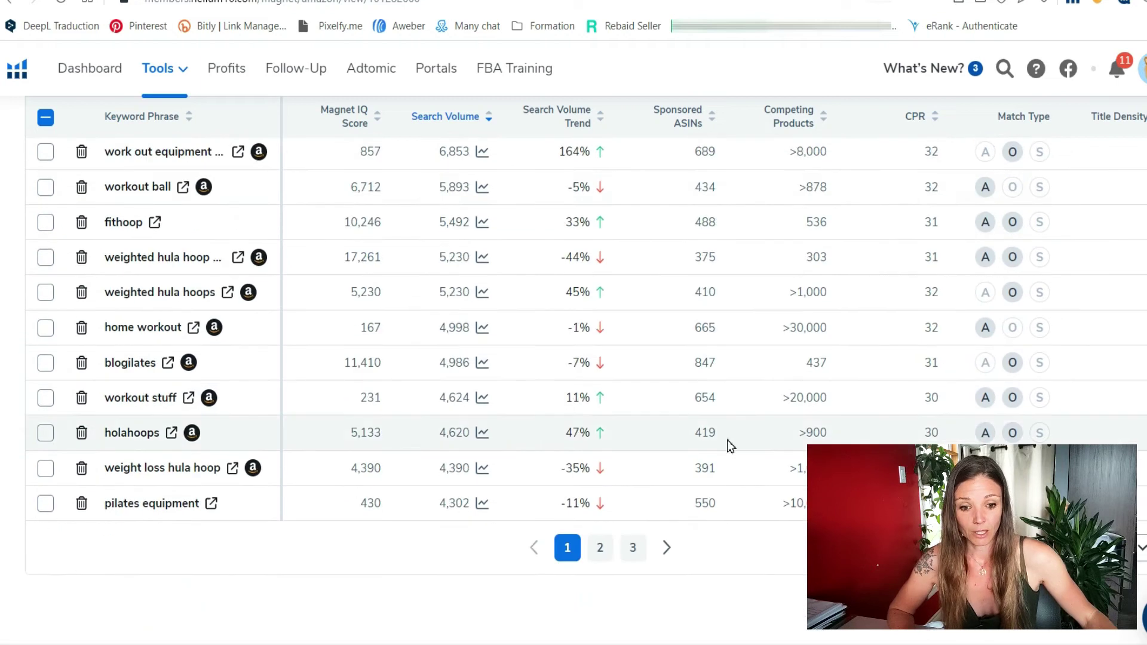
left_click_drag(105, 468, 248, 479)
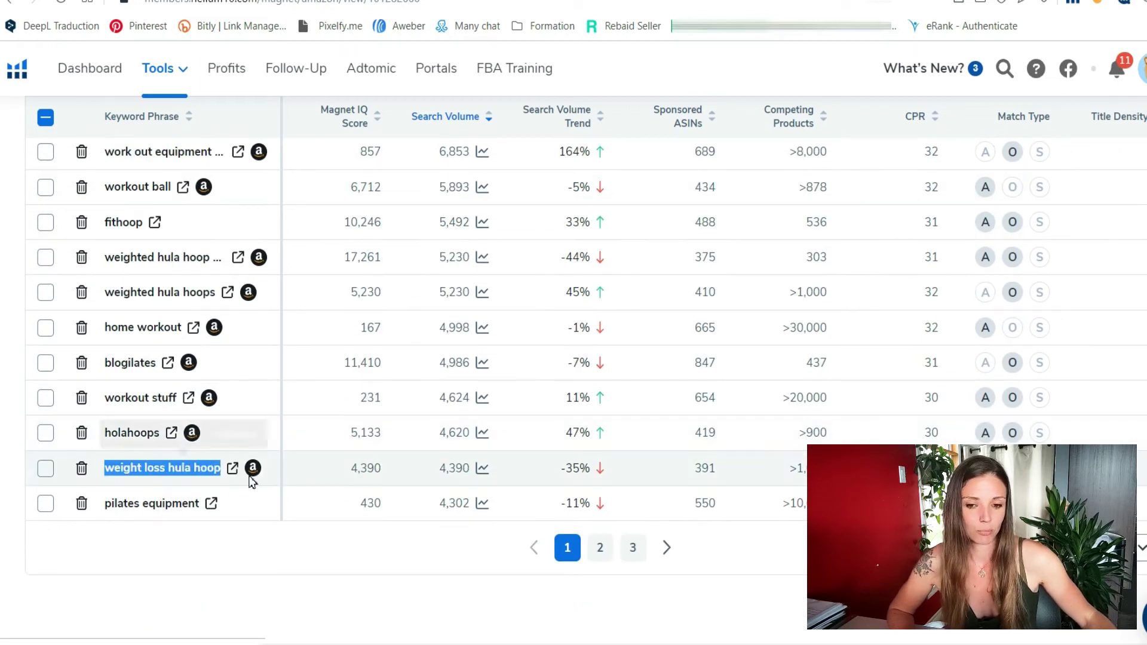
left_click(827, 475)
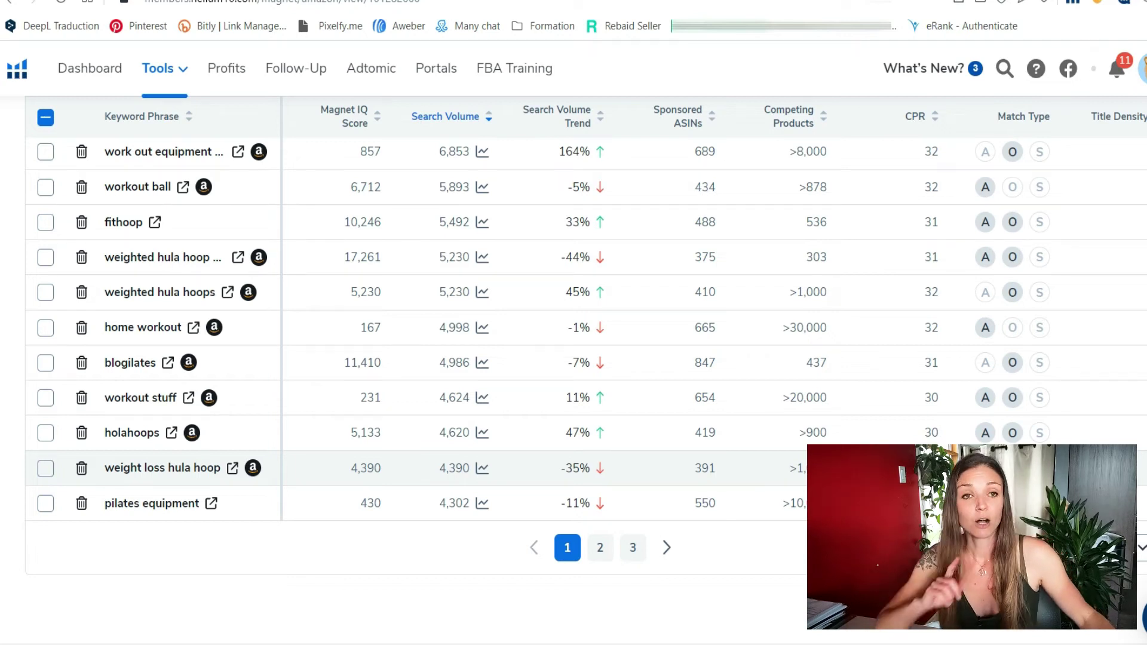
left_click(482, 469)
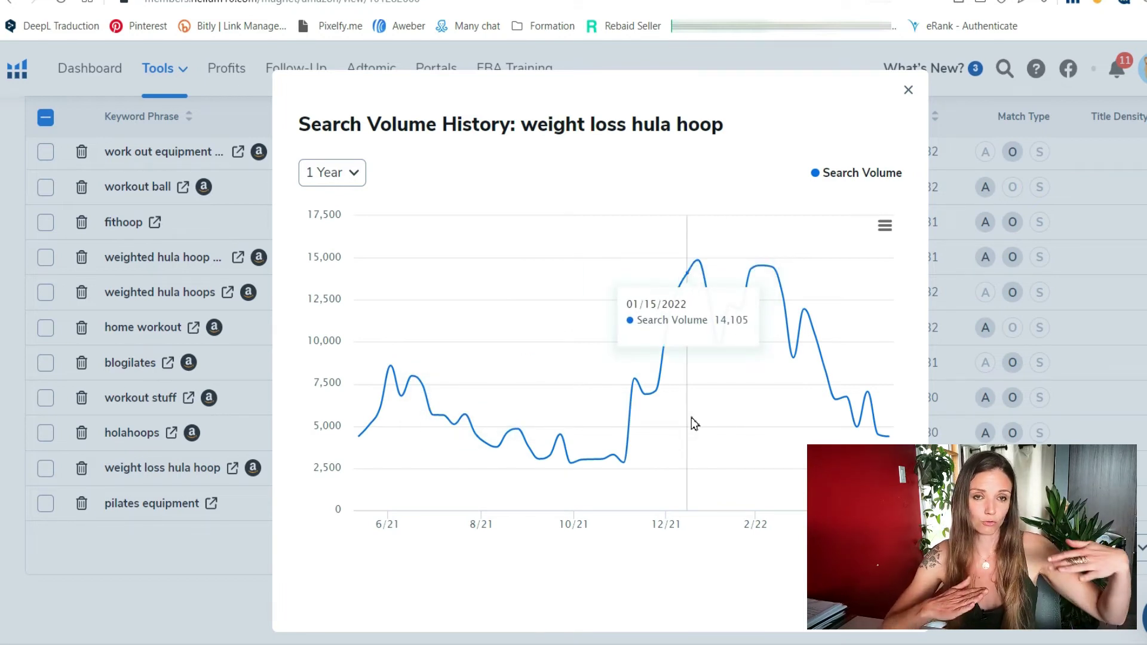
left_click(353, 174)
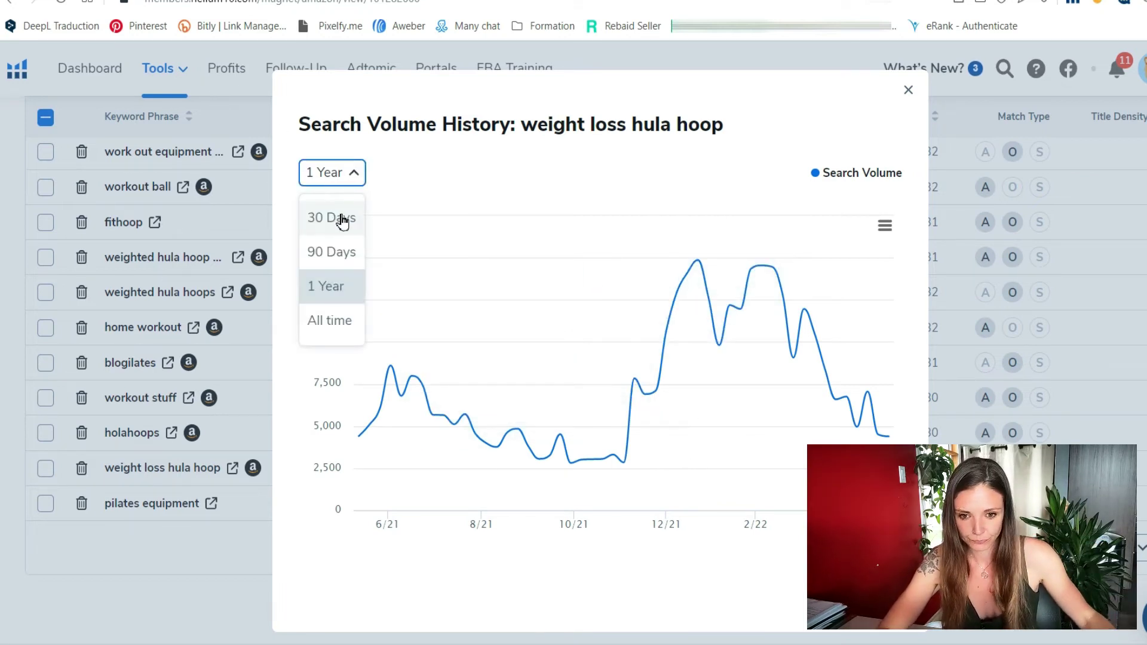
left_click(326, 286)
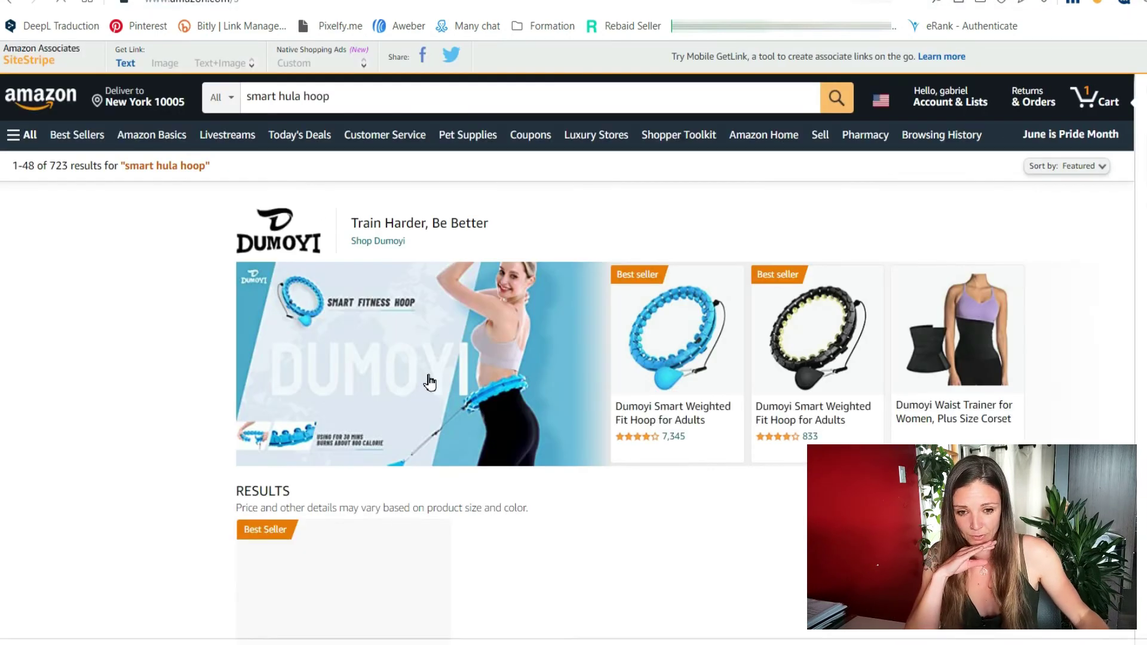
Open the blue Dumoyi Smart Weighted Fit Hoop listing from the Amazon search results and examine the keyword phrases in its title
scroll(710, 436, "down", 5)
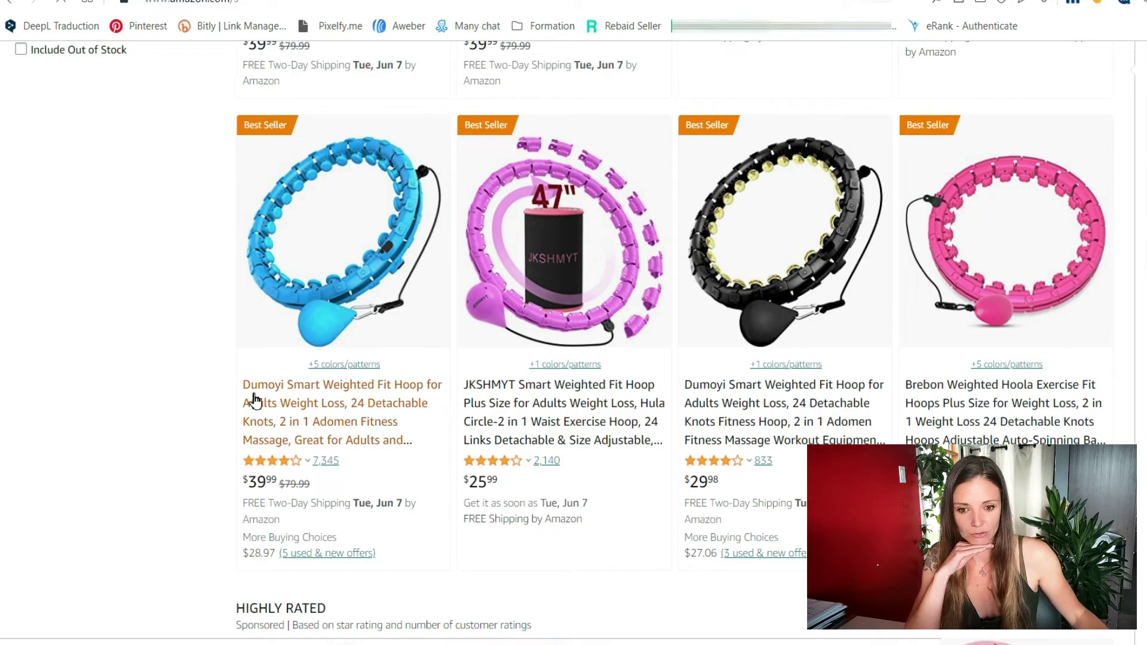
left_click(355, 403)
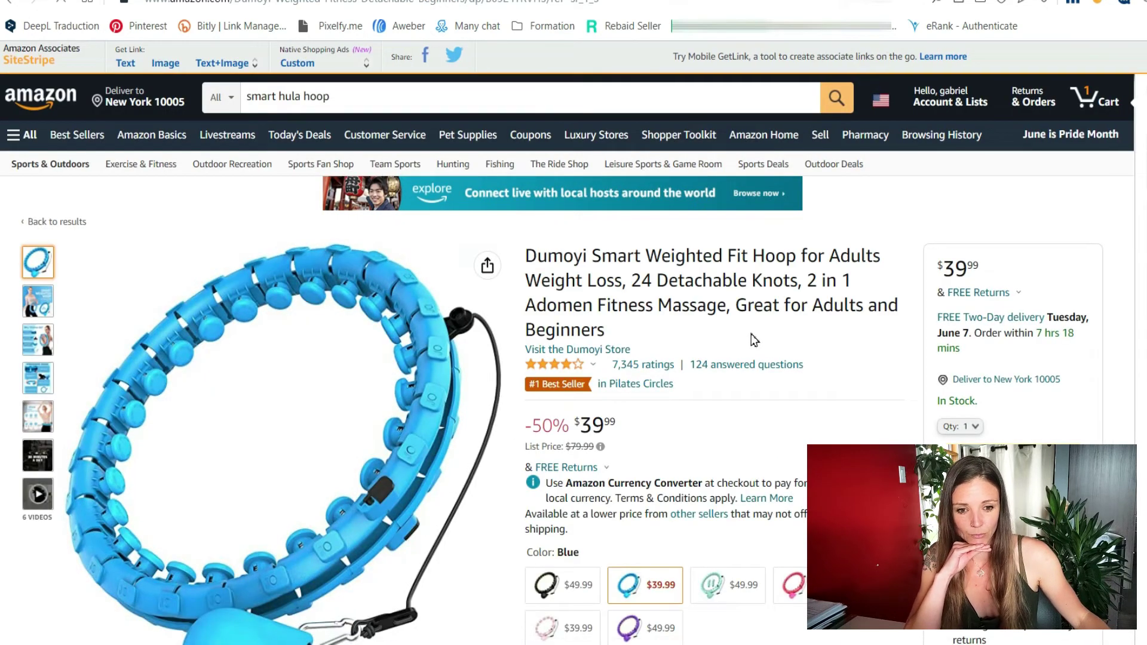
left_click_drag(591, 255, 797, 258)
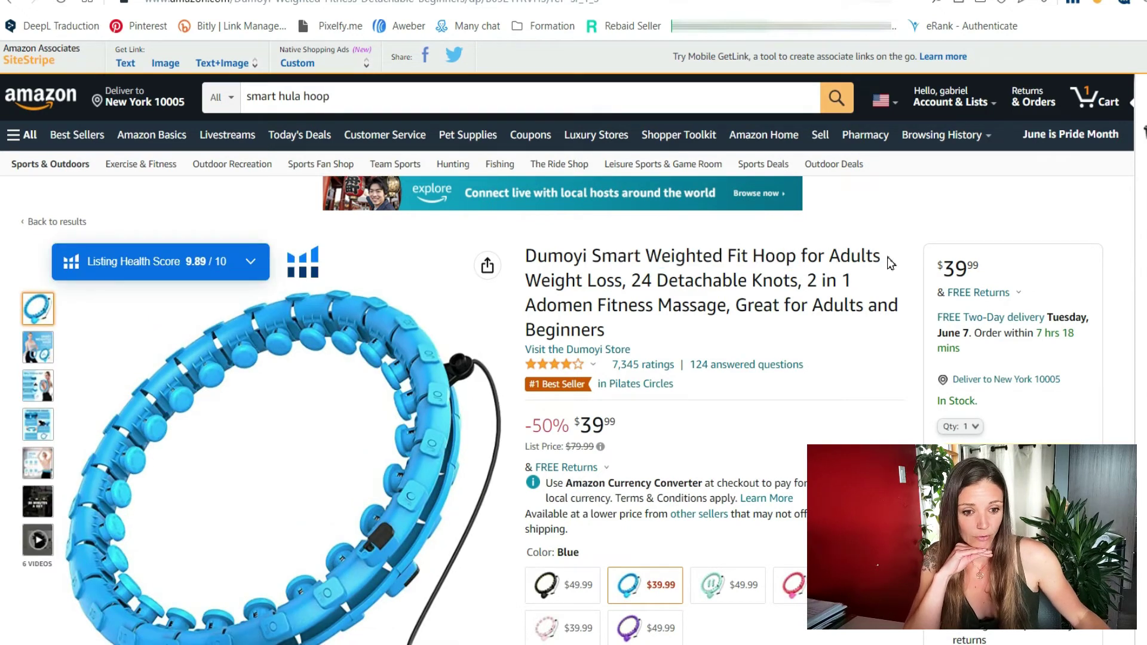
left_click_drag(797, 257, 879, 257)
left_click_drag(529, 305, 727, 312)
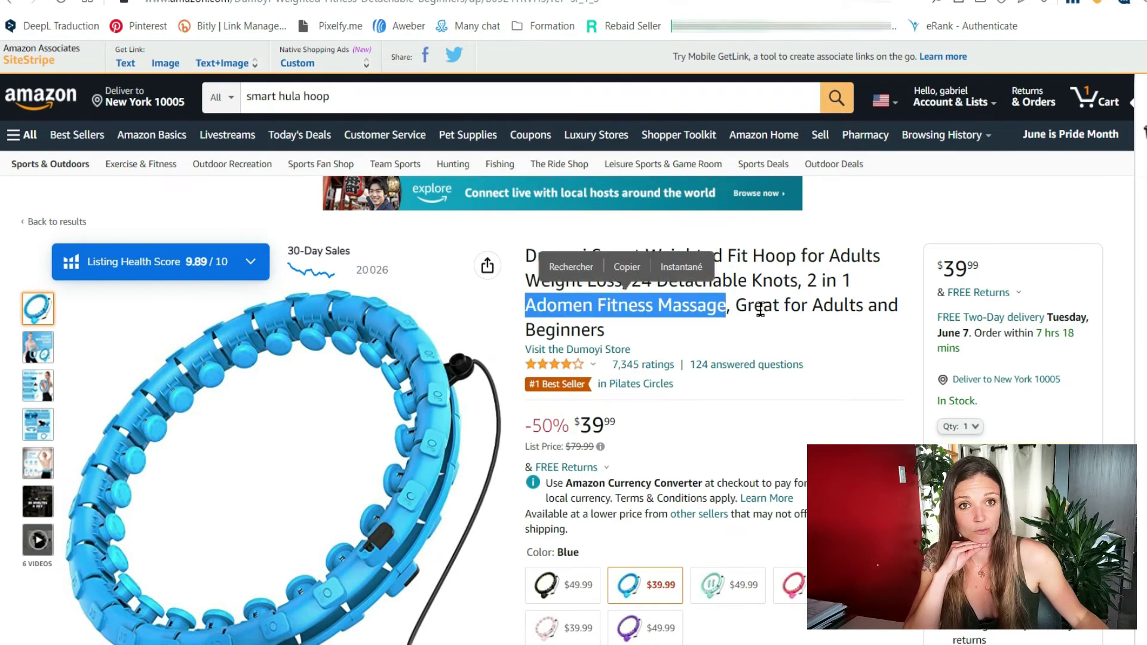
Examine the bullet points under "About this item" on the blue Dumoyi hoop listing for keyword phrases
left_click(843, 306)
scroll(719, 291, "down", 3)
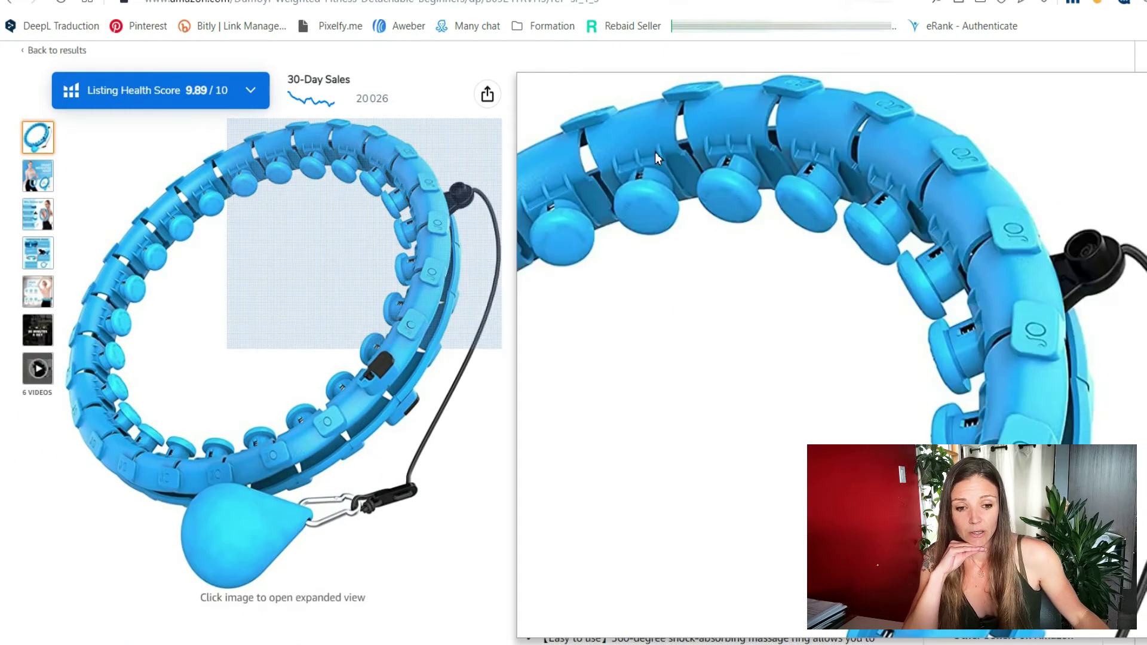
scroll(901, 302, "down", 3)
scroll(667, 235, "up", 6)
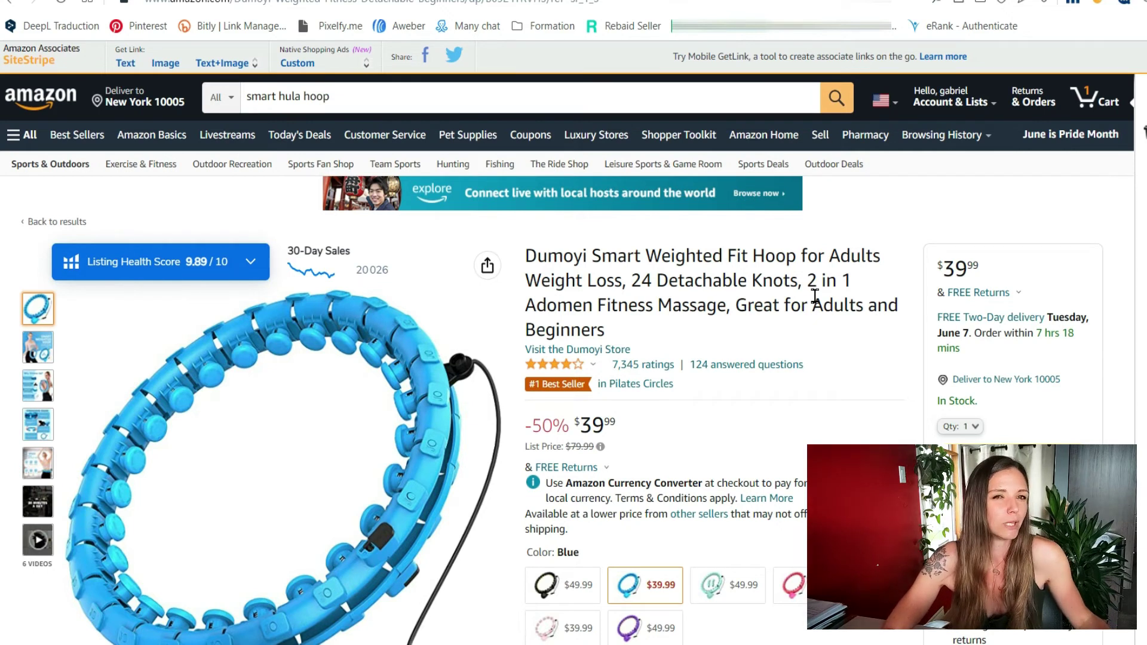
scroll(814, 295, "down", 9)
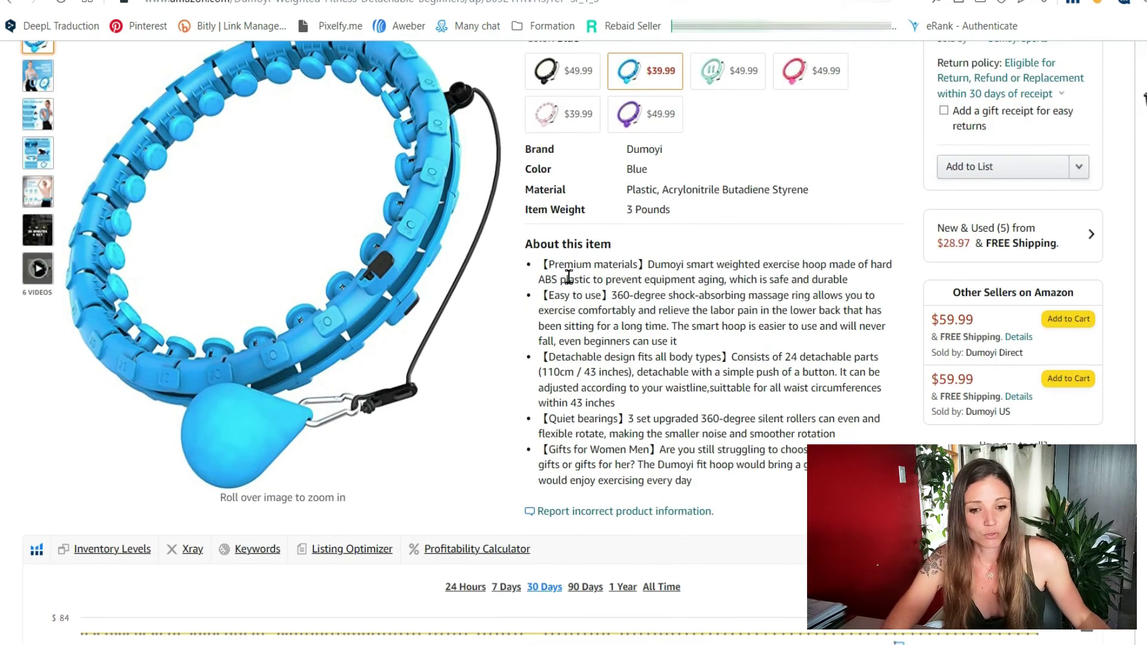
left_click_drag(546, 265, 824, 481)
left_click(624, 372)
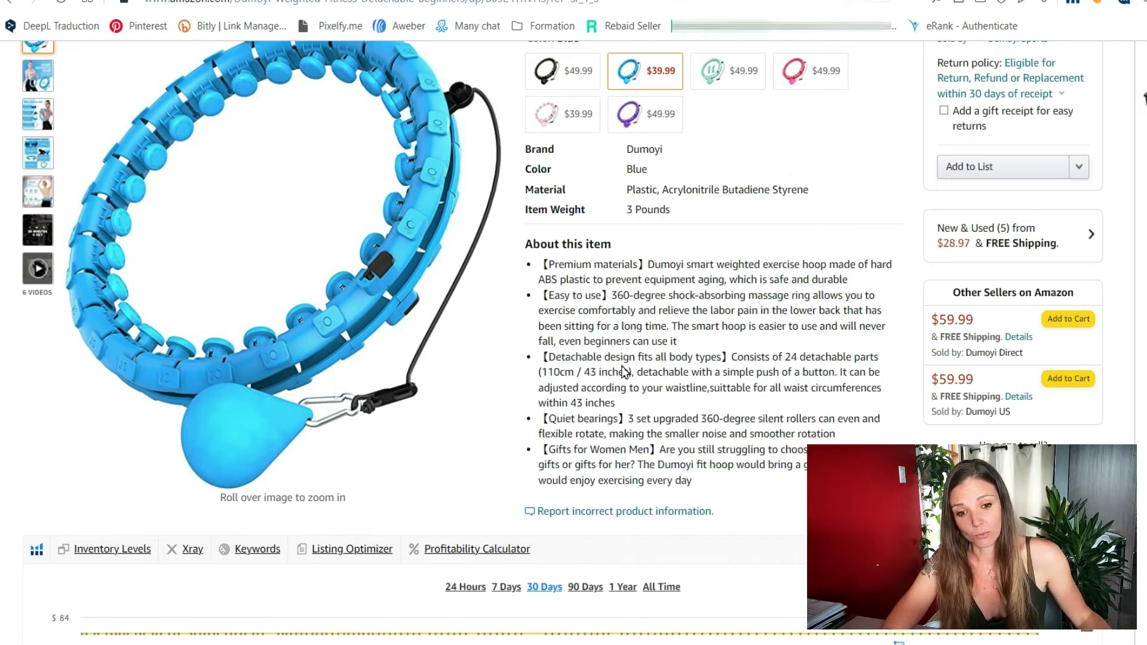
Review the listing's product description, technical details, and customer questions and answers, including the answer about how much weight was lost
scroll(1032, 396, "down", 20)
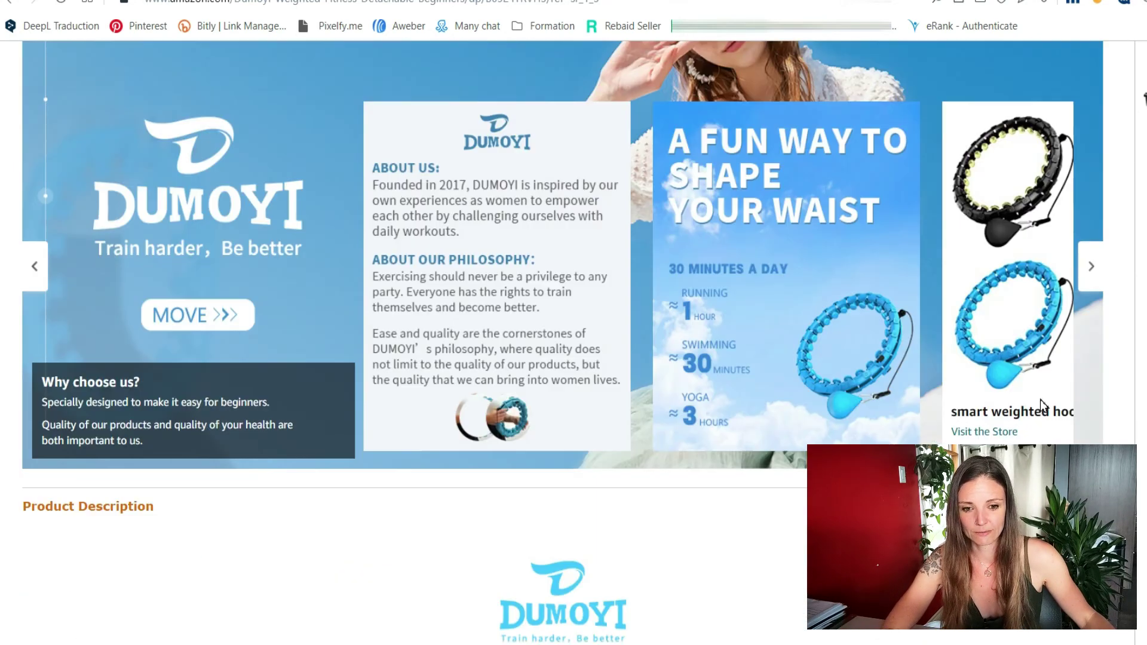
scroll(716, 472, "down", 15)
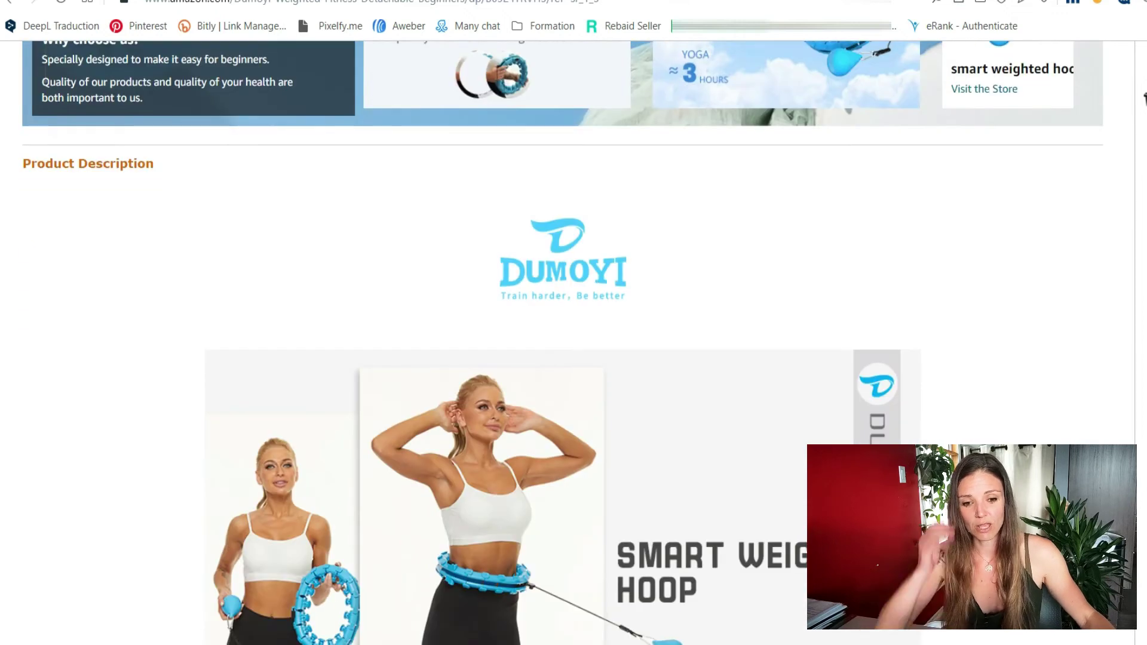
scroll(460, 346, "down", 12)
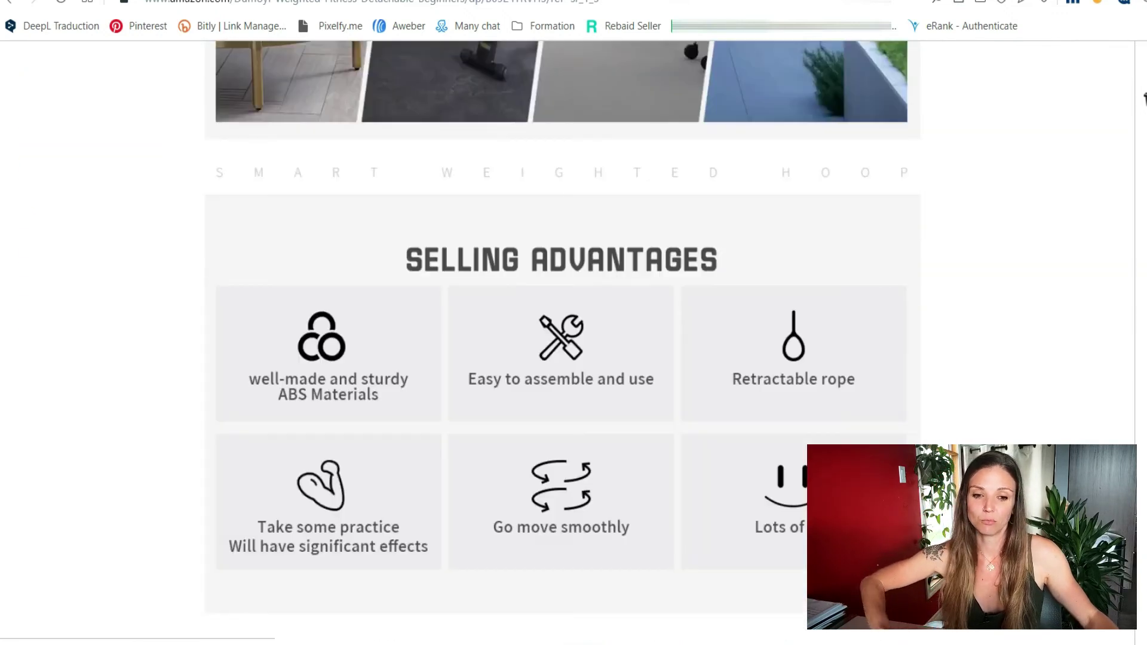
scroll(460, 346, "up", 10)
scroll(830, 289, "down", 20)
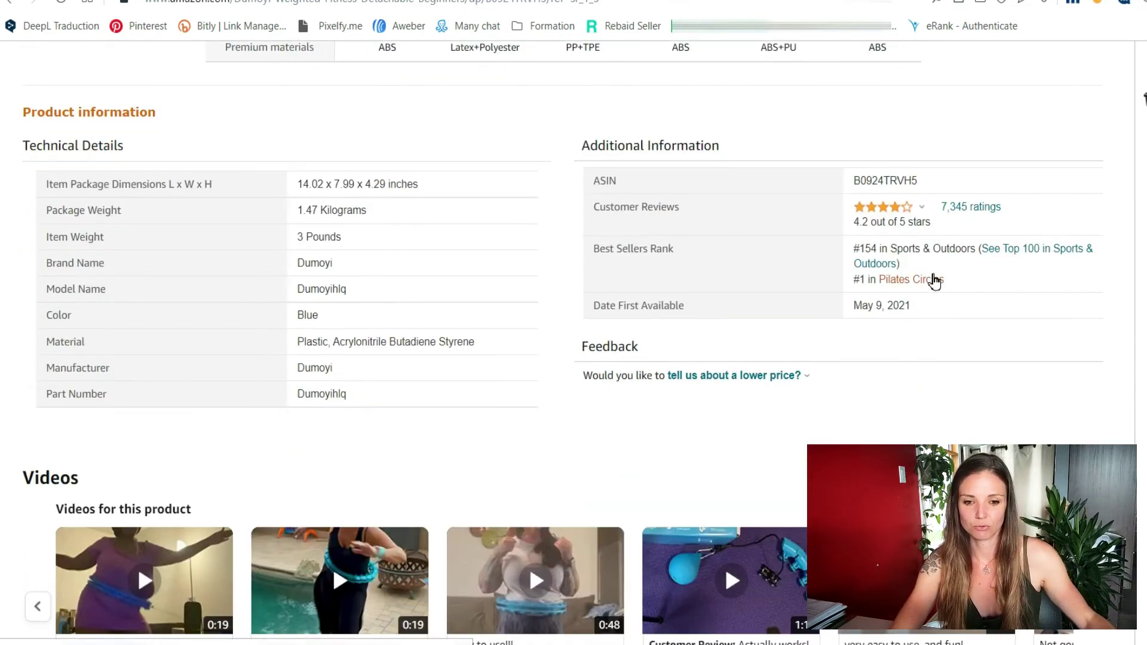
scroll(934, 281, "down", 10)
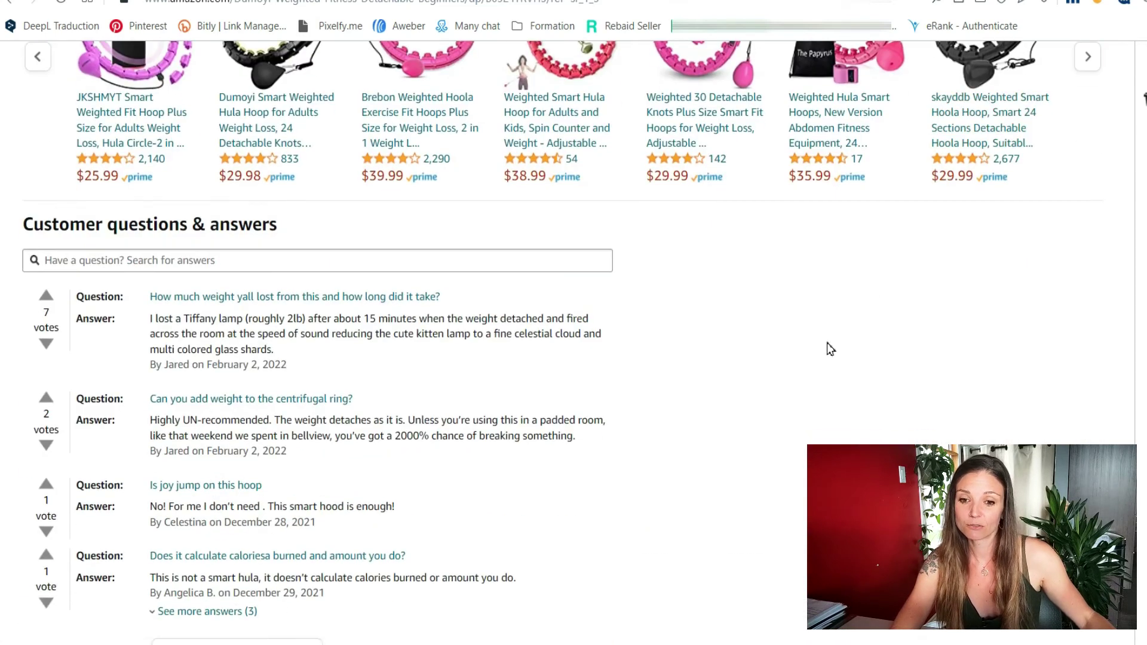
left_click_drag(153, 318, 611, 367)
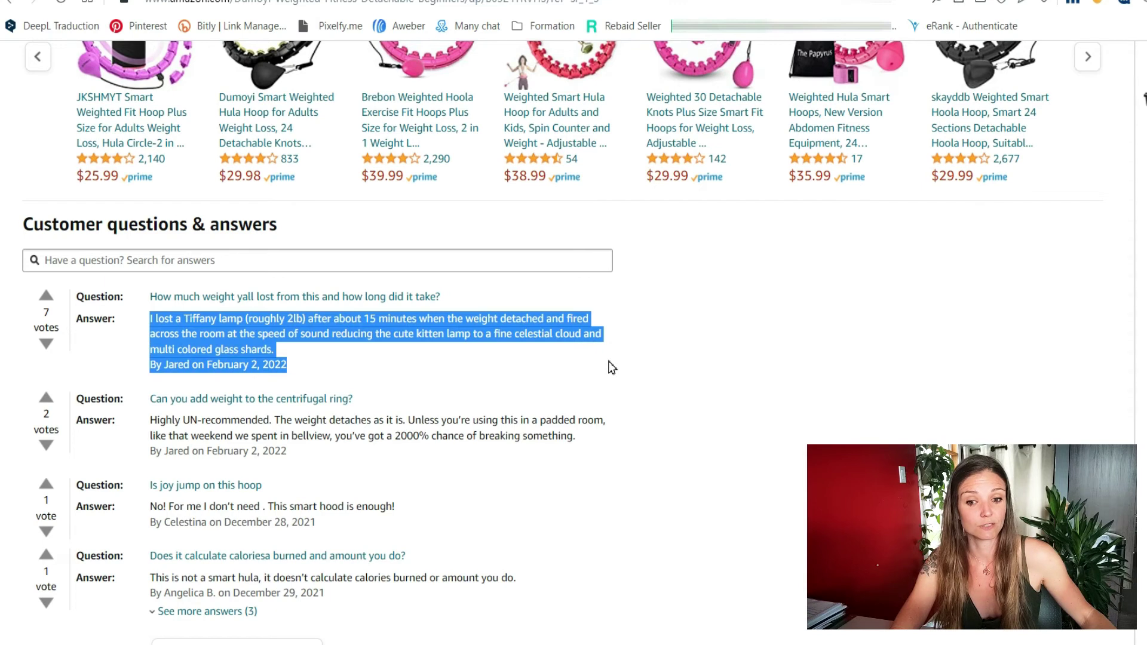
left_click(511, 359)
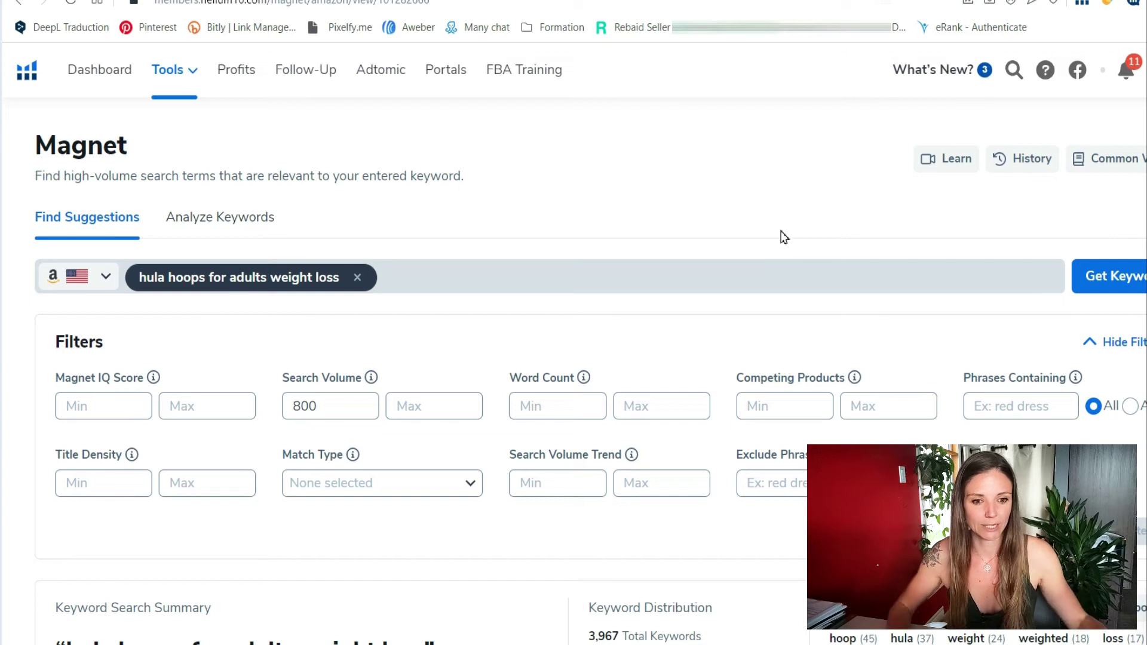
Switch to Helium 10, open Keyword Tracker and examine the keywords tracked for the Dumoyi Smart Weighted Fit Hoop
left_click(191, 82)
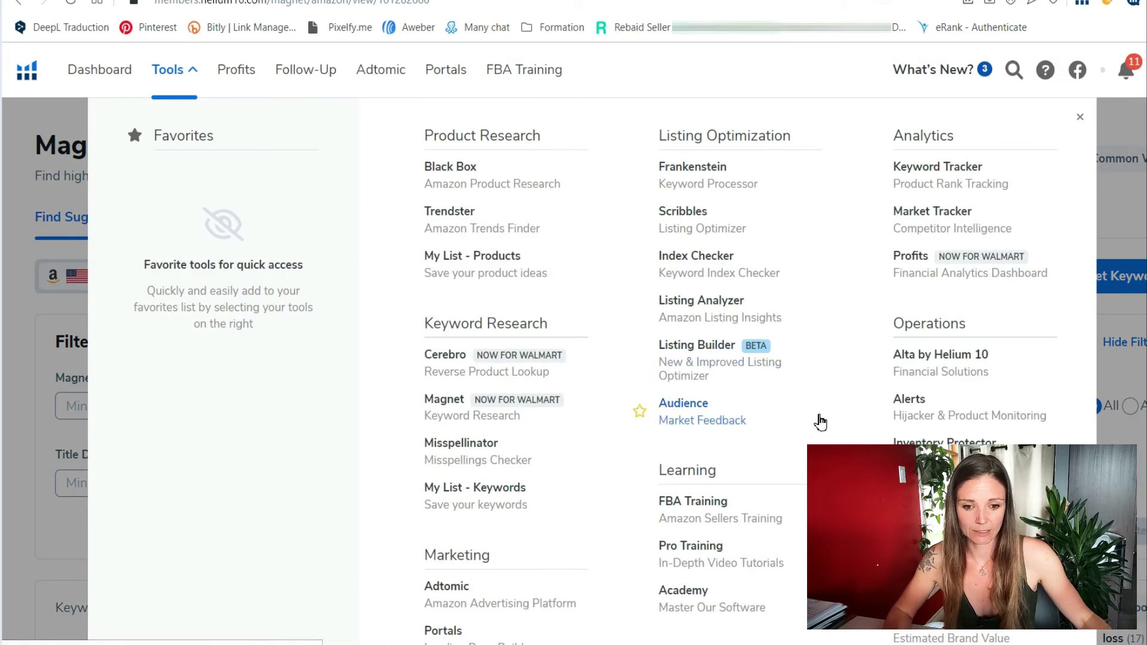
scroll(816, 424, "down", 1)
scroll(540, 438, "up", 1)
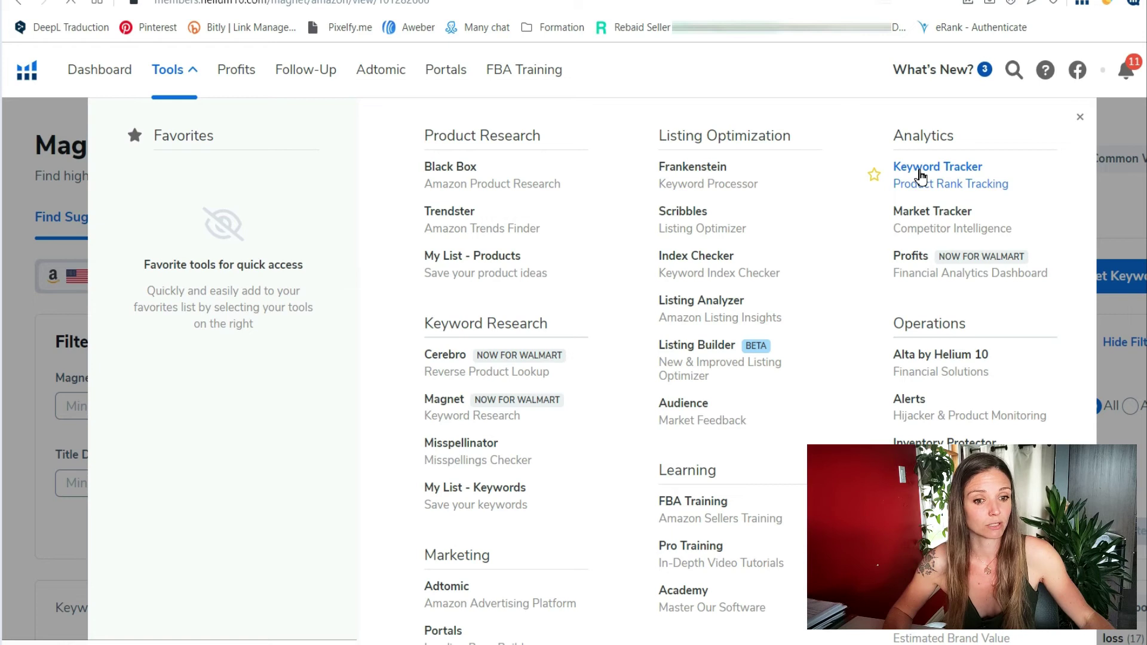
left_click(921, 176)
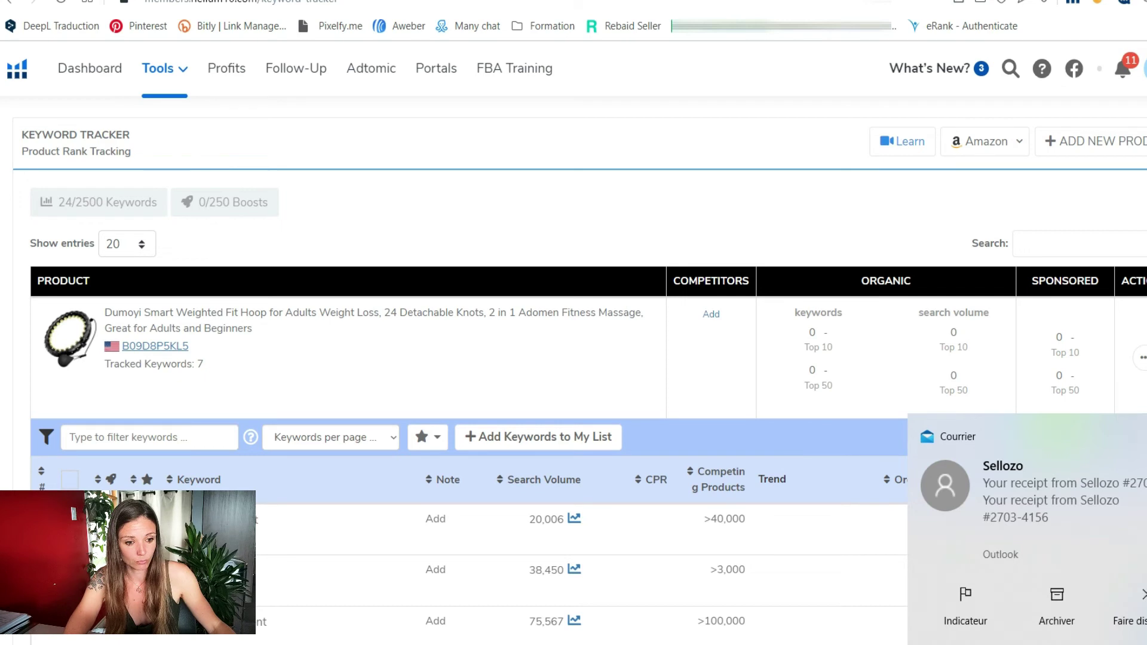
scroll(564, 237, "down", 3)
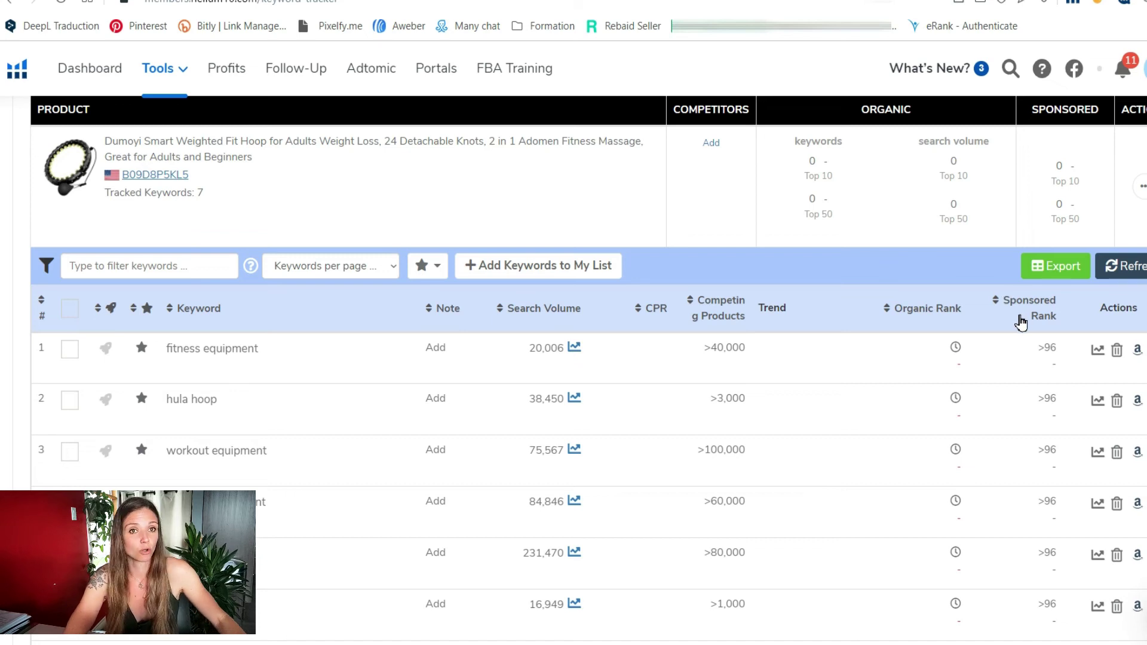
mouse_move(1017, 319)
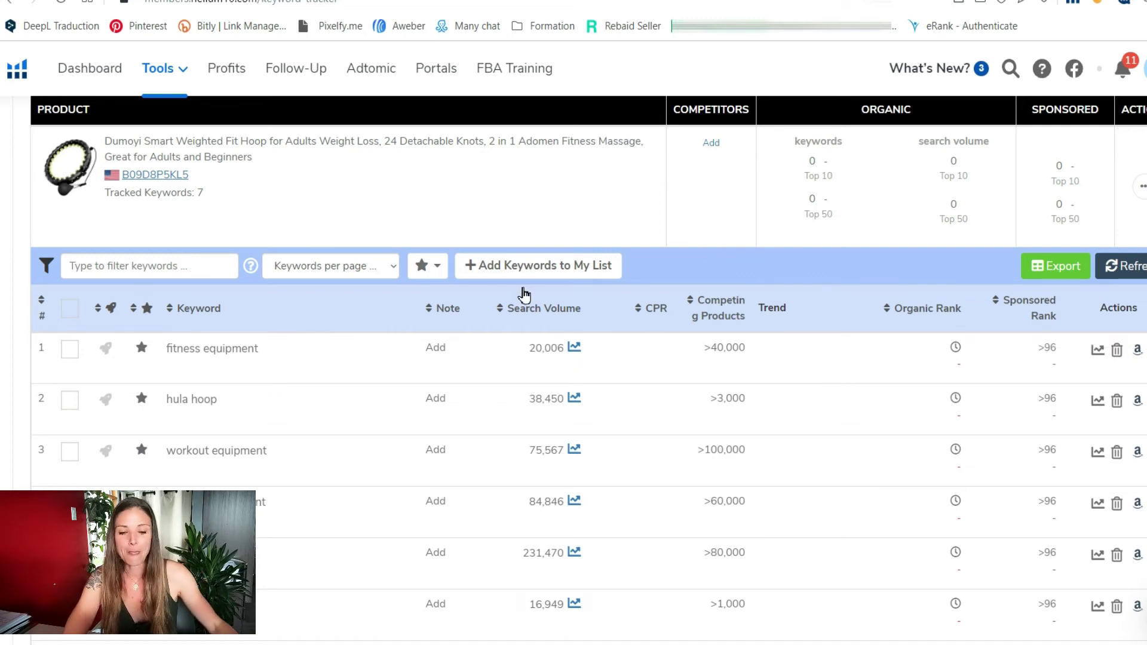
Examine the search volume history of "fitness equipment" over the All Time period, closing the chart when done
left_click(574, 348)
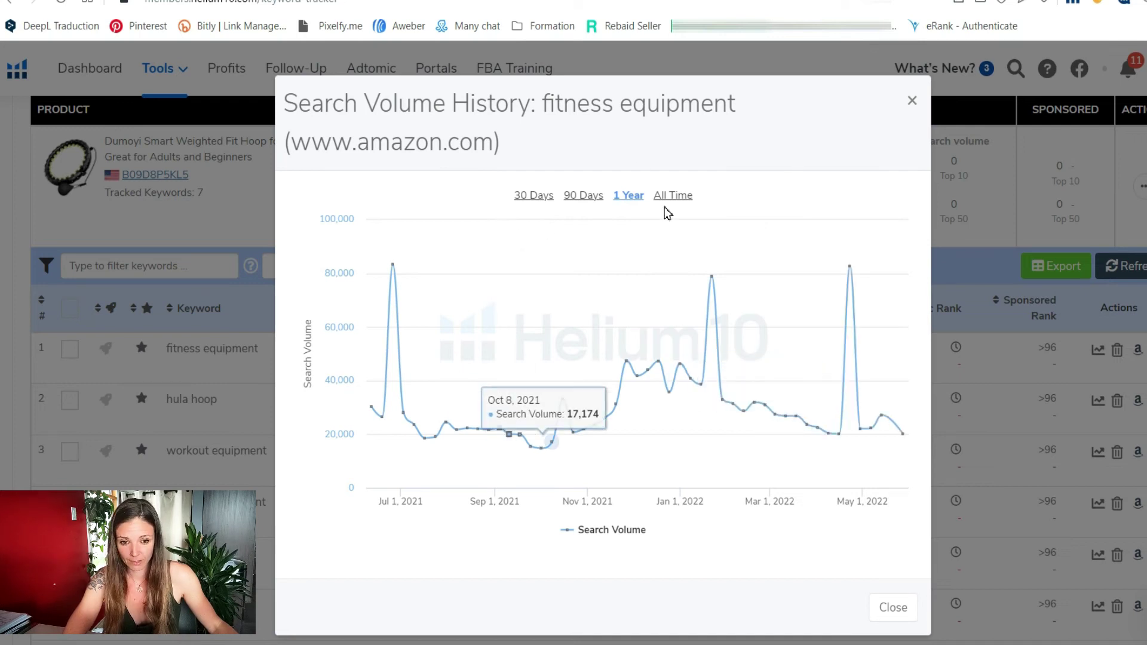
left_click(685, 198)
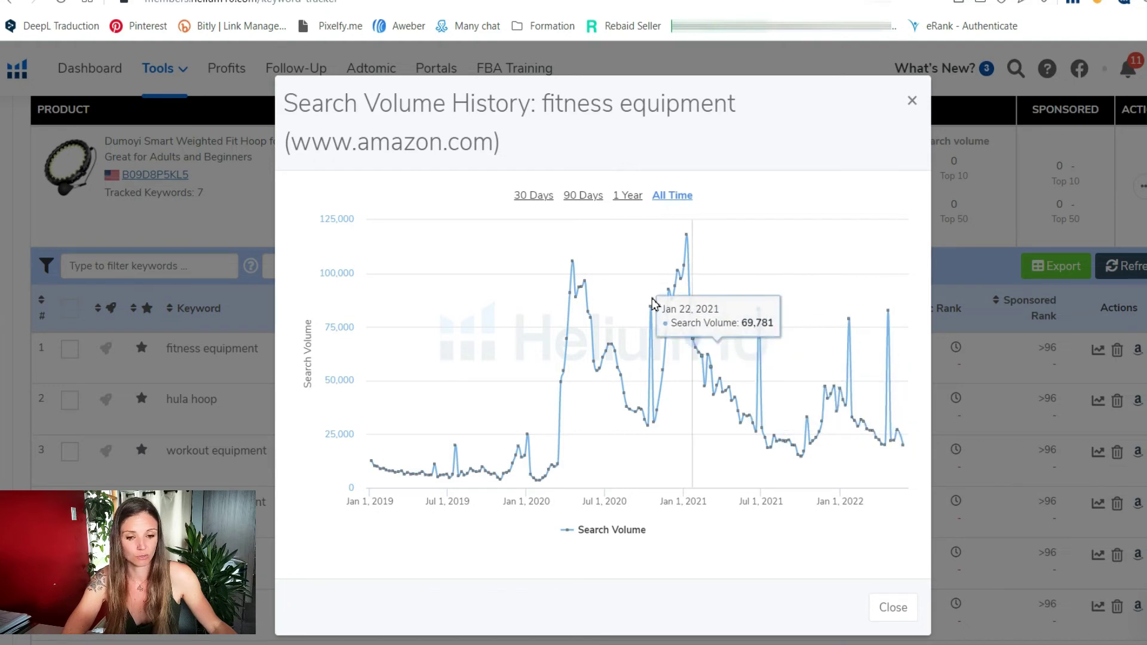
left_click(913, 104)
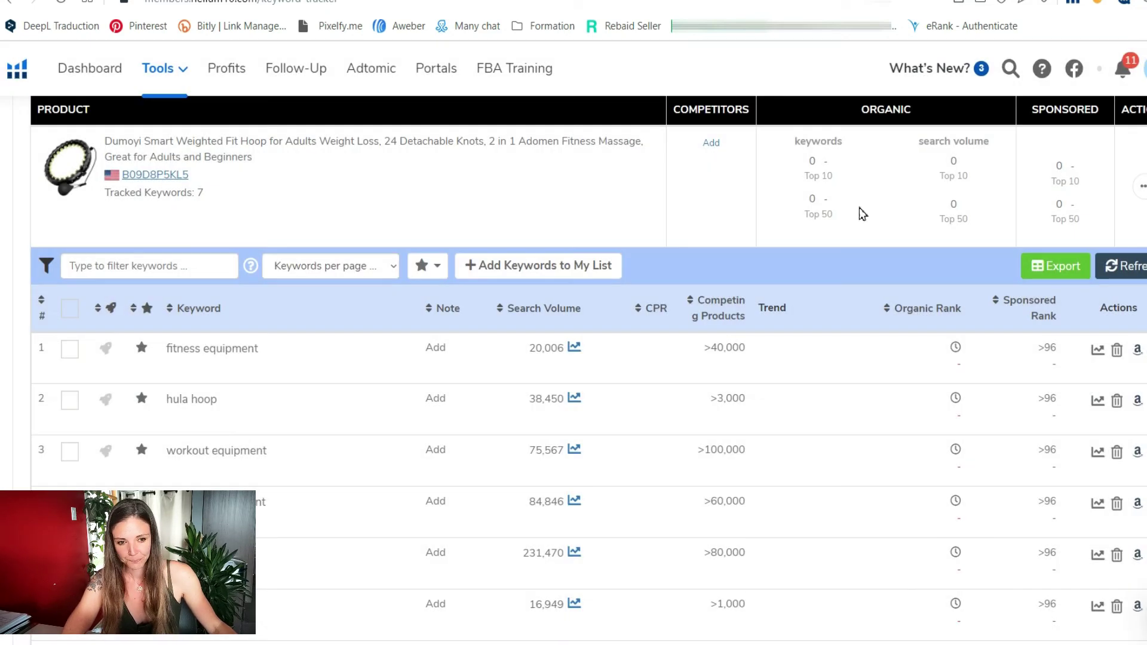
Review the tracked keywords' ranks and check the Dumoyi hoop's organic rank for "workout equipment"
scroll(733, 490, "down", 3)
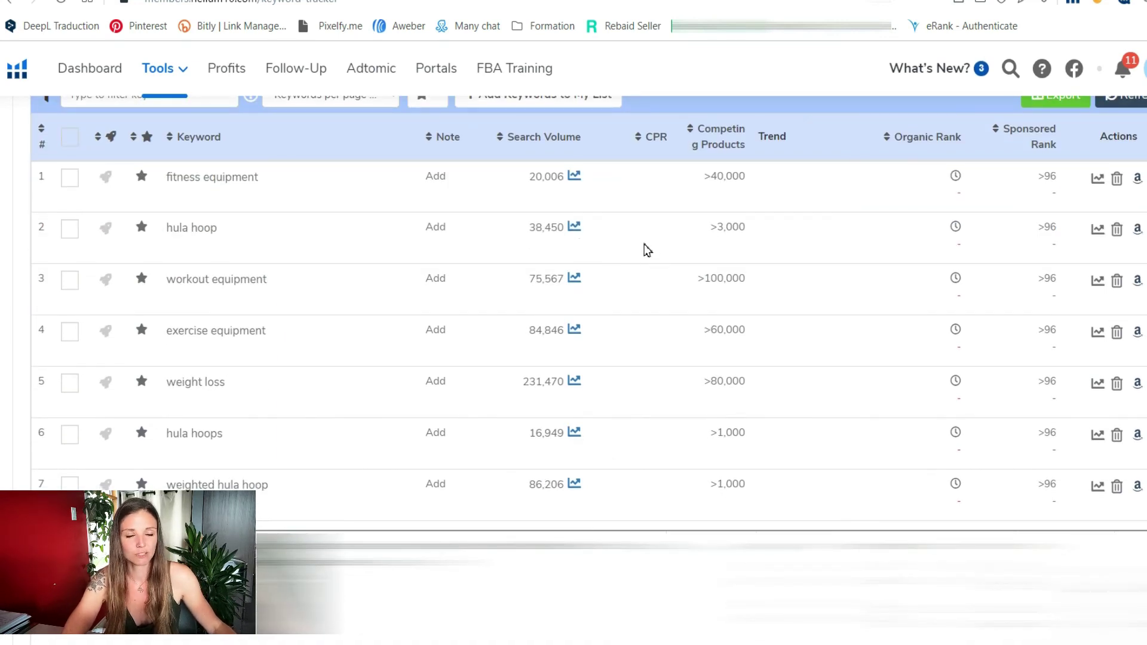
scroll(728, 268, "up", 3)
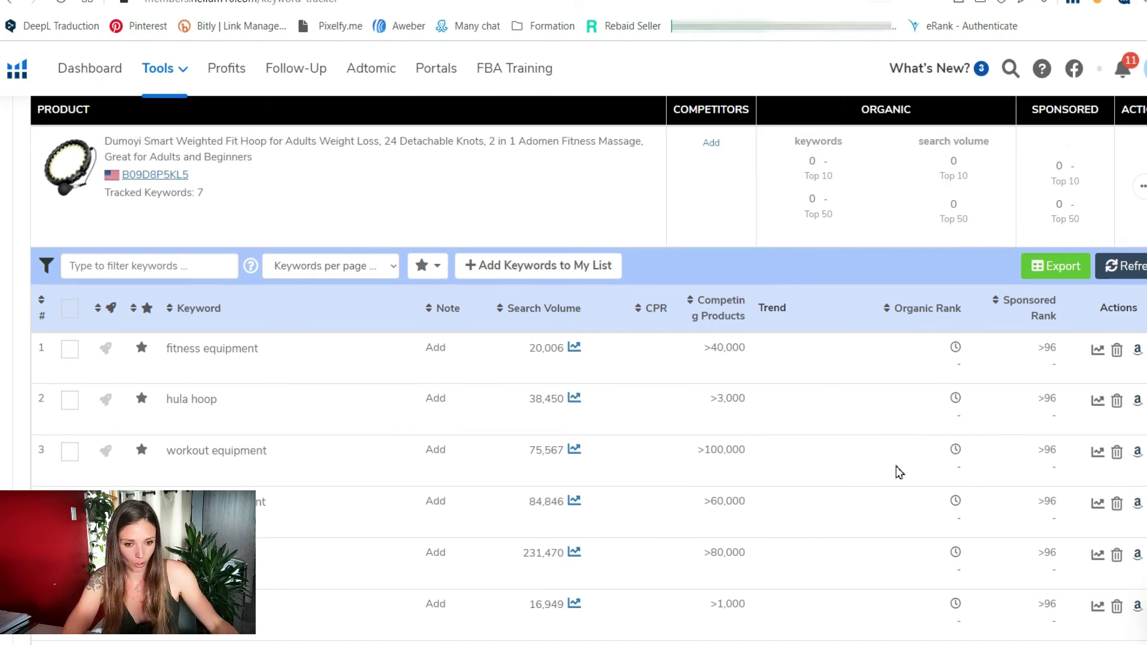
mouse_move(935, 426)
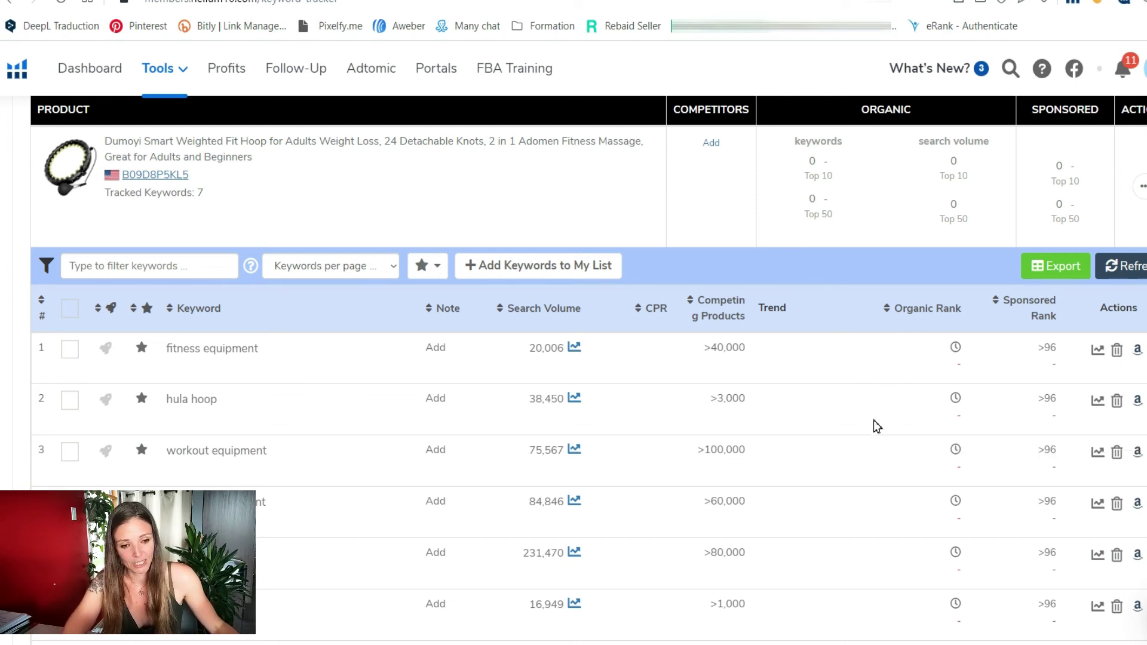
mouse_move(903, 371)
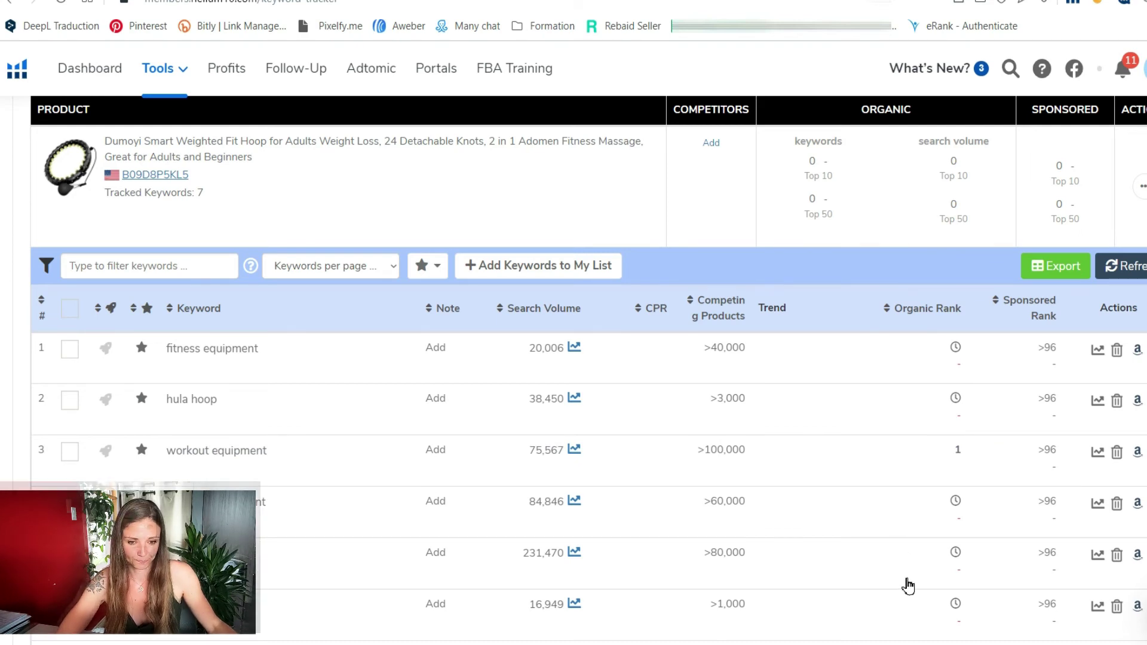
left_click_drag(169, 456, 282, 464)
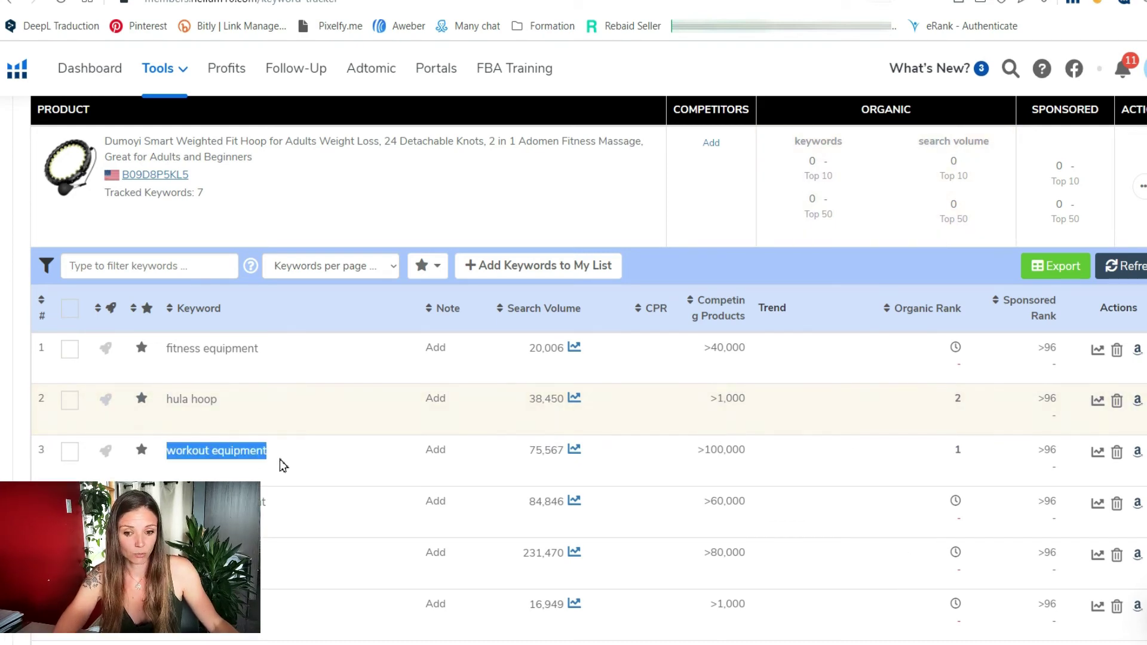
left_click_drag(953, 452, 968, 464)
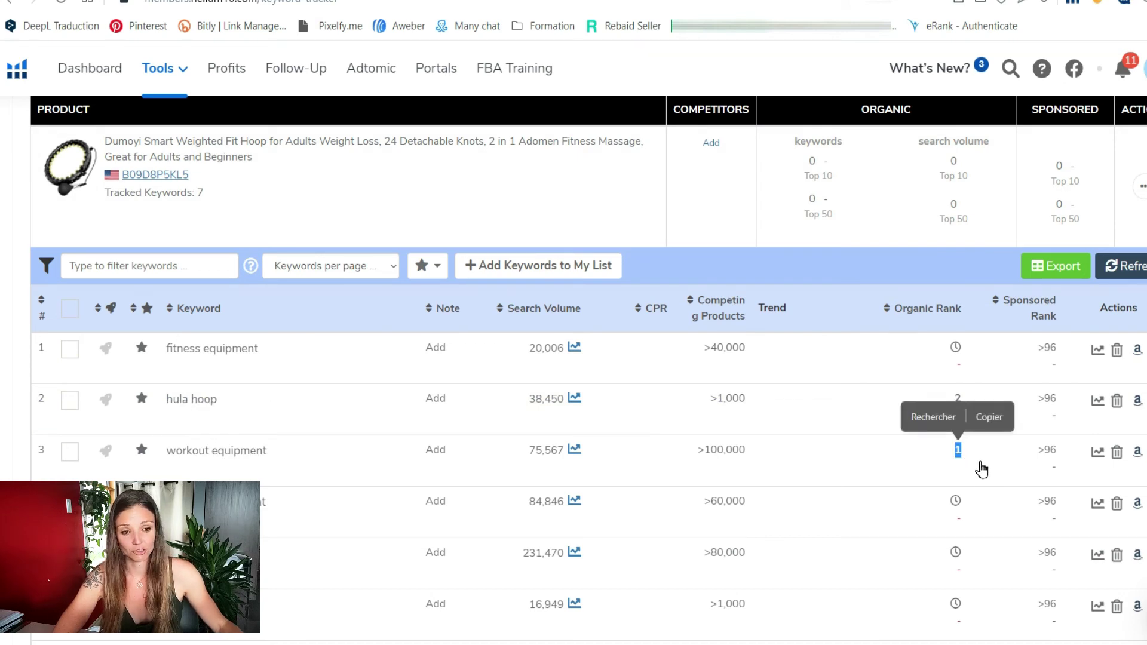
left_click(980, 468)
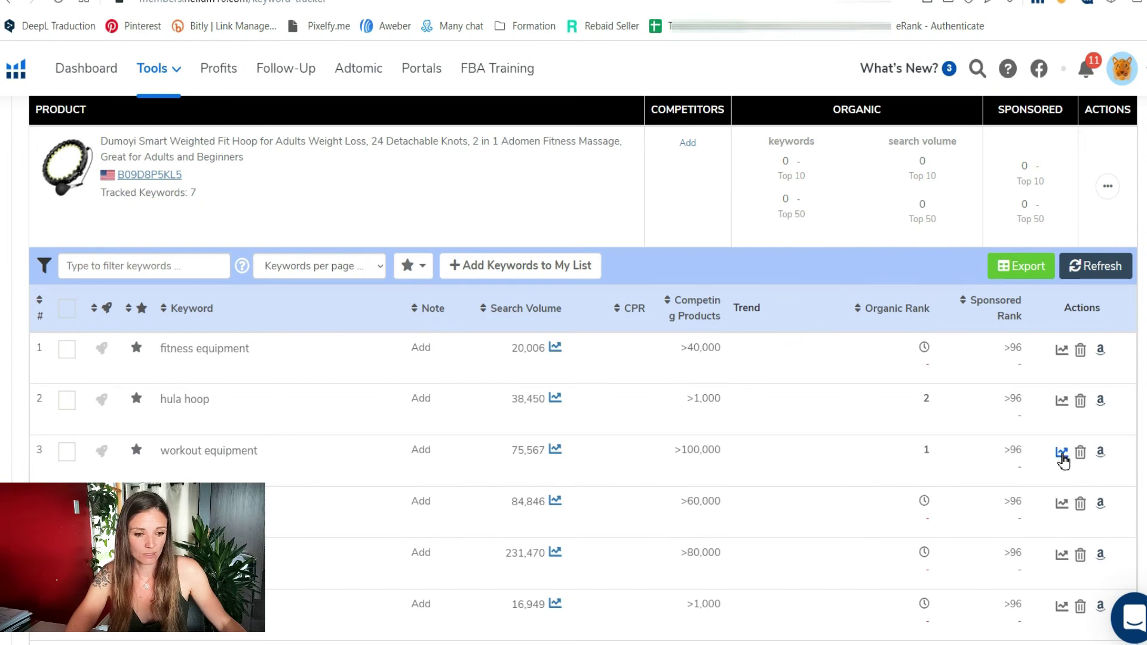
Examine the Dumoyi hoop's rank history for "workout equipment" over the 1 Year period and return to the tracked keyword list
left_click(1061, 456)
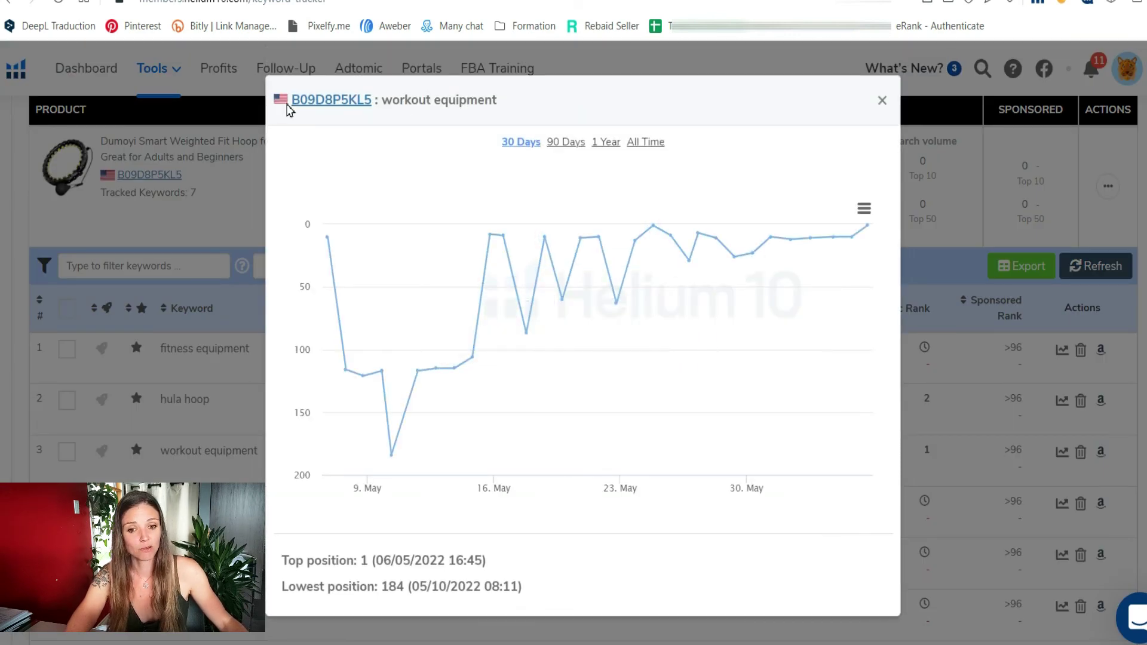
left_click_drag(290, 112, 379, 113)
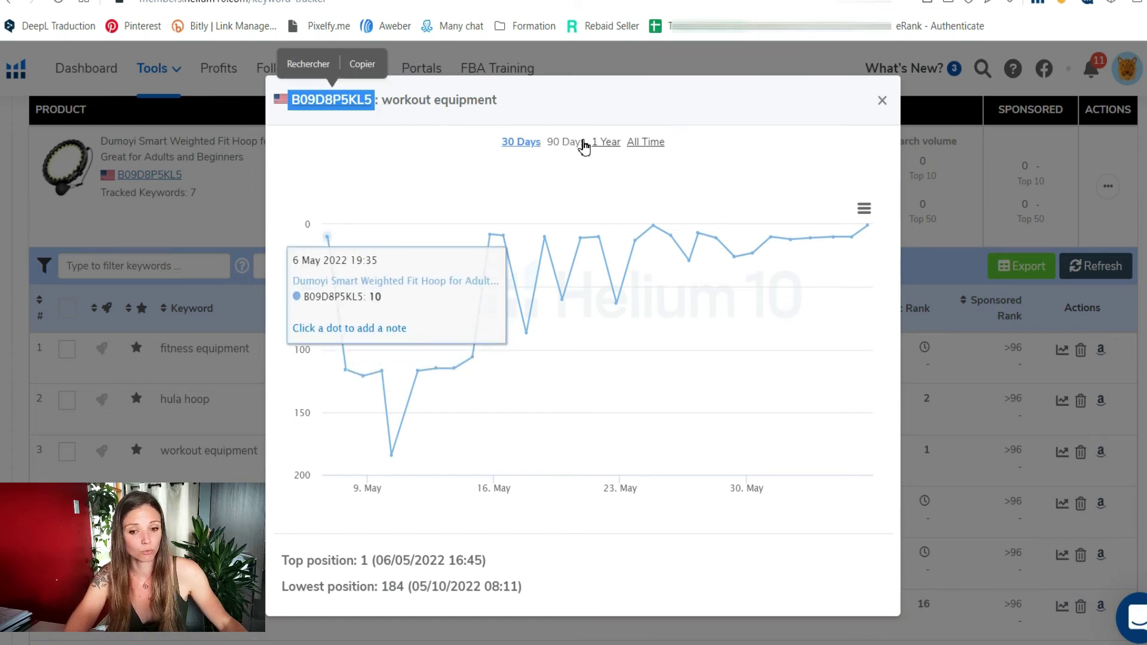
left_click(608, 145)
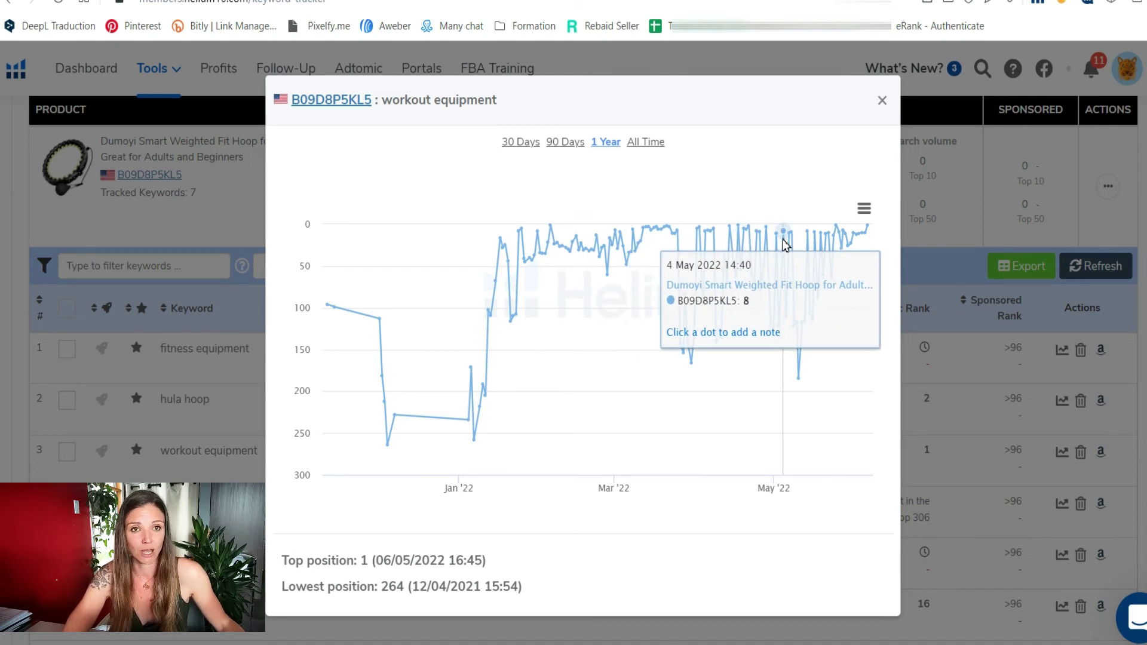
left_click(881, 109)
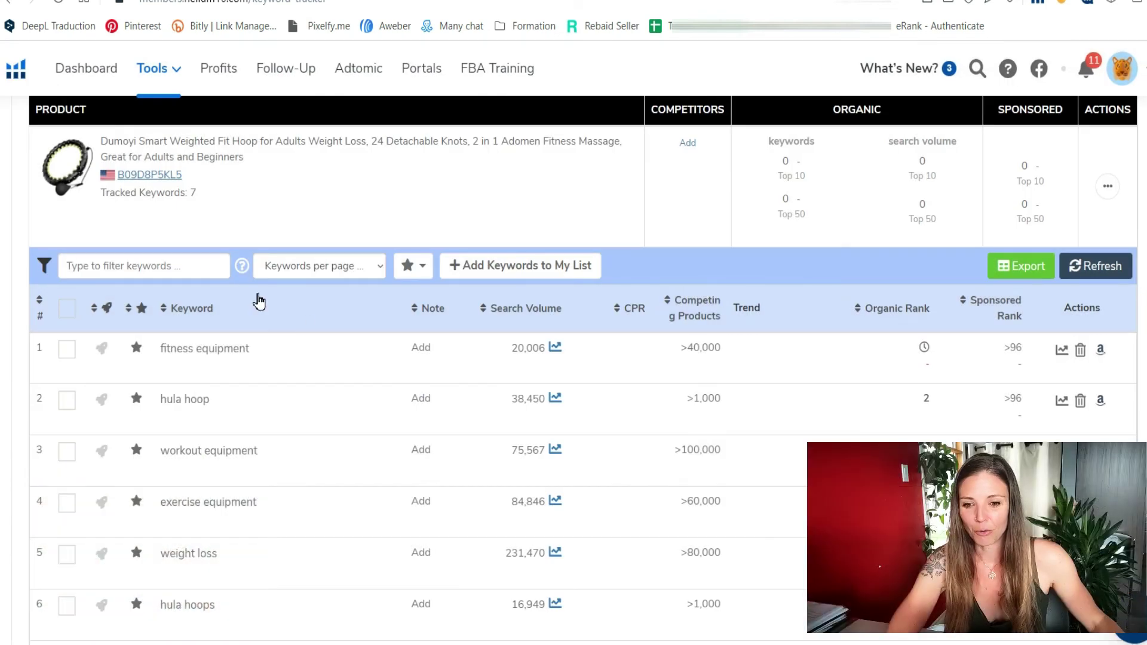
scroll(273, 586, "down", 3)
scroll(361, 489, "up", 3)
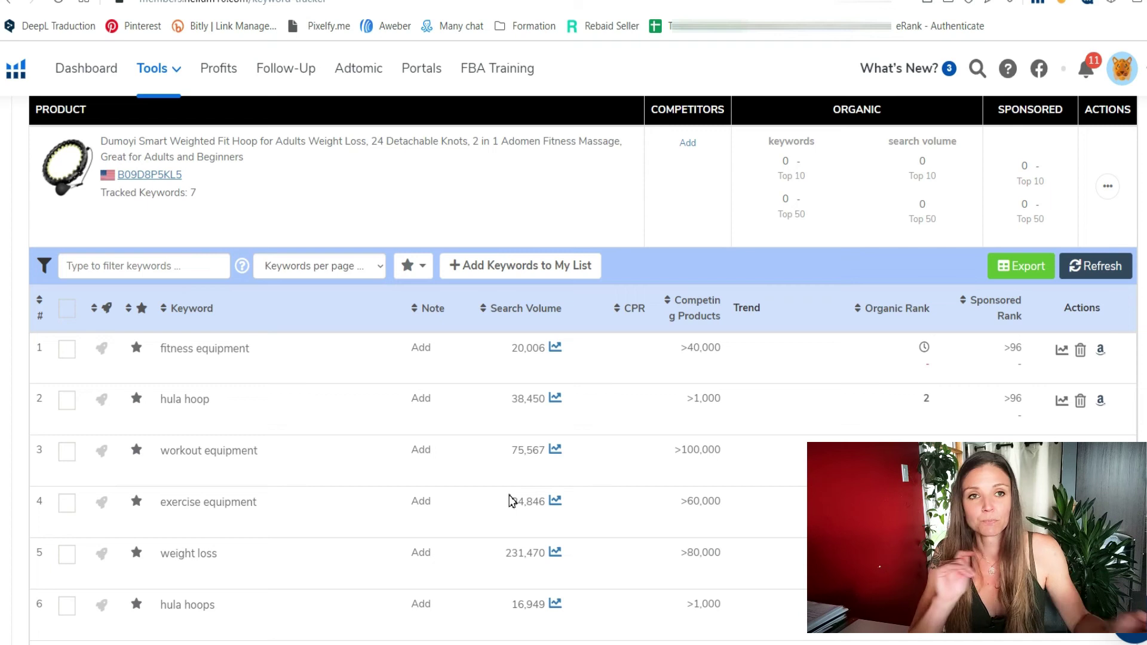